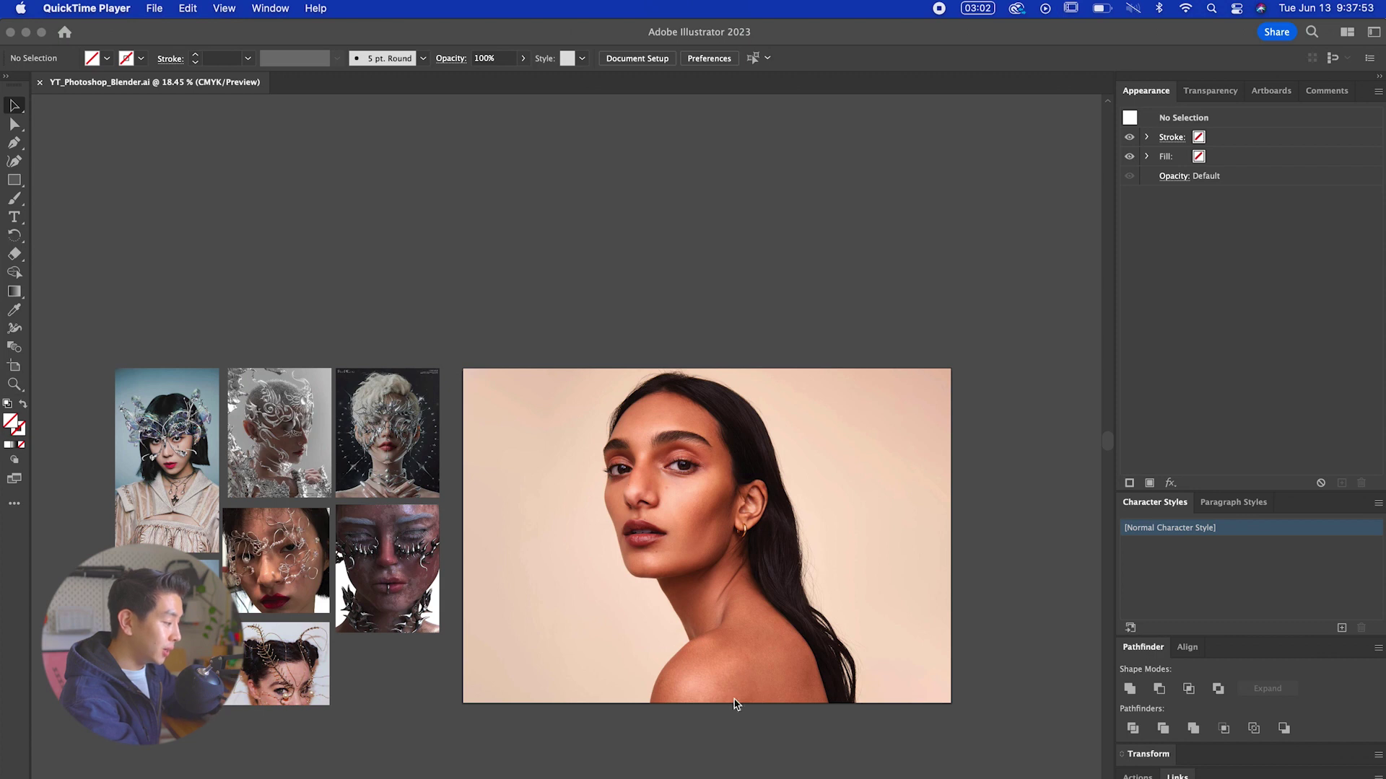
Examine the portrait photo and the reference images of metallic face jewellery placed beside it
{"action": "left_click", "coordinate": [750, 629]}
{"action": "scroll", "coordinate": [695, 623], "scroll_direction": "right", "scroll_amount": 2}
{"action": "scroll", "coordinate": [570, 435], "scroll_direction": "up", "scroll_amount": 3}
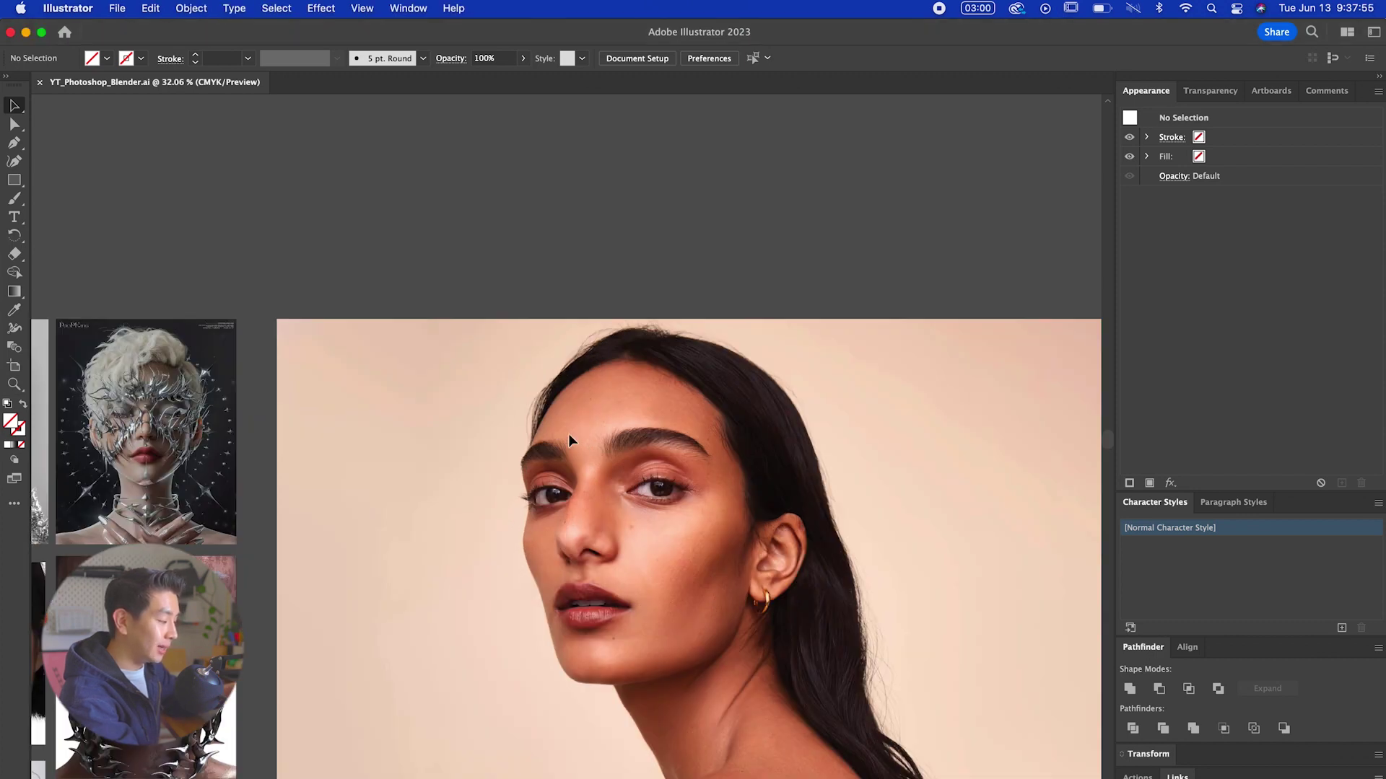
{"action": "scroll", "coordinate": [568, 435], "scroll_direction": "up", "scroll_amount": 3}
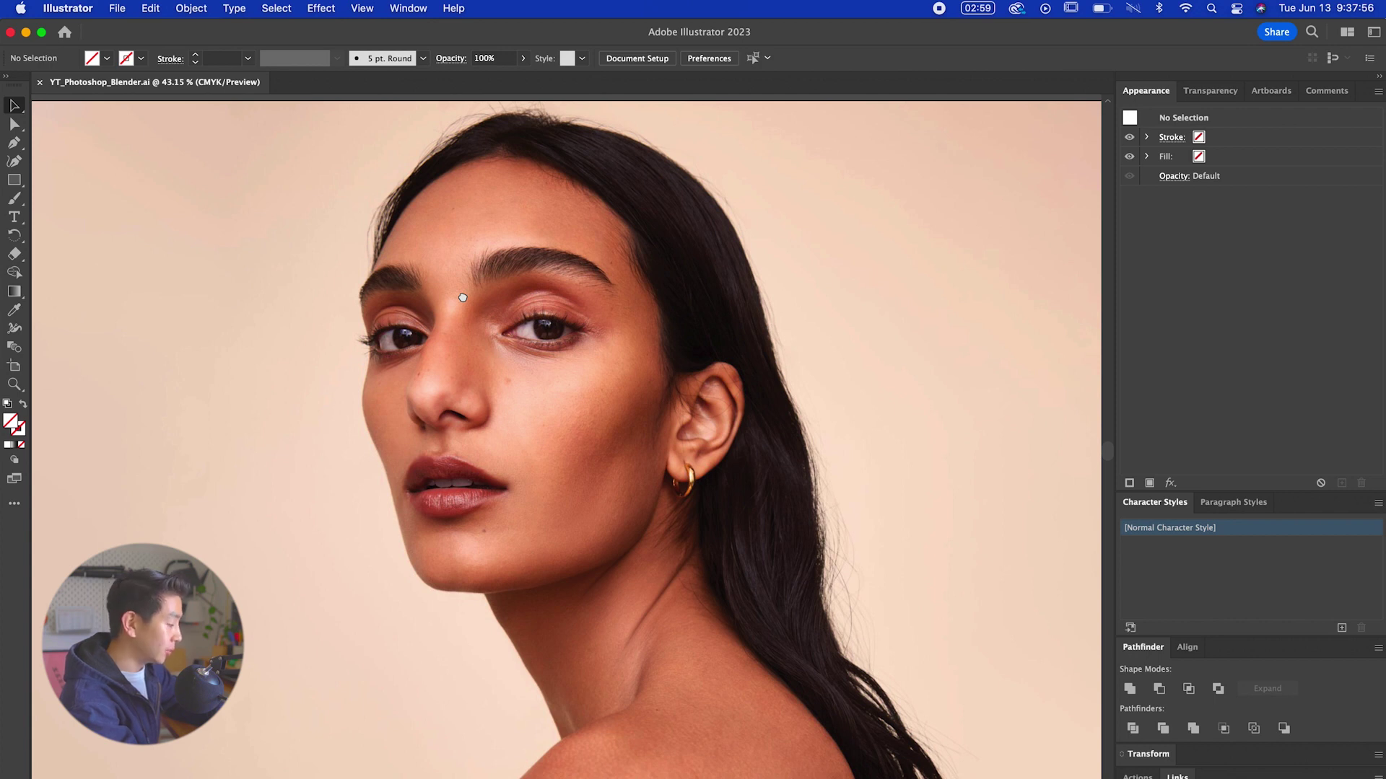
{"action": "scroll", "coordinate": [618, 445], "scroll_direction": "down", "scroll_amount": 5}
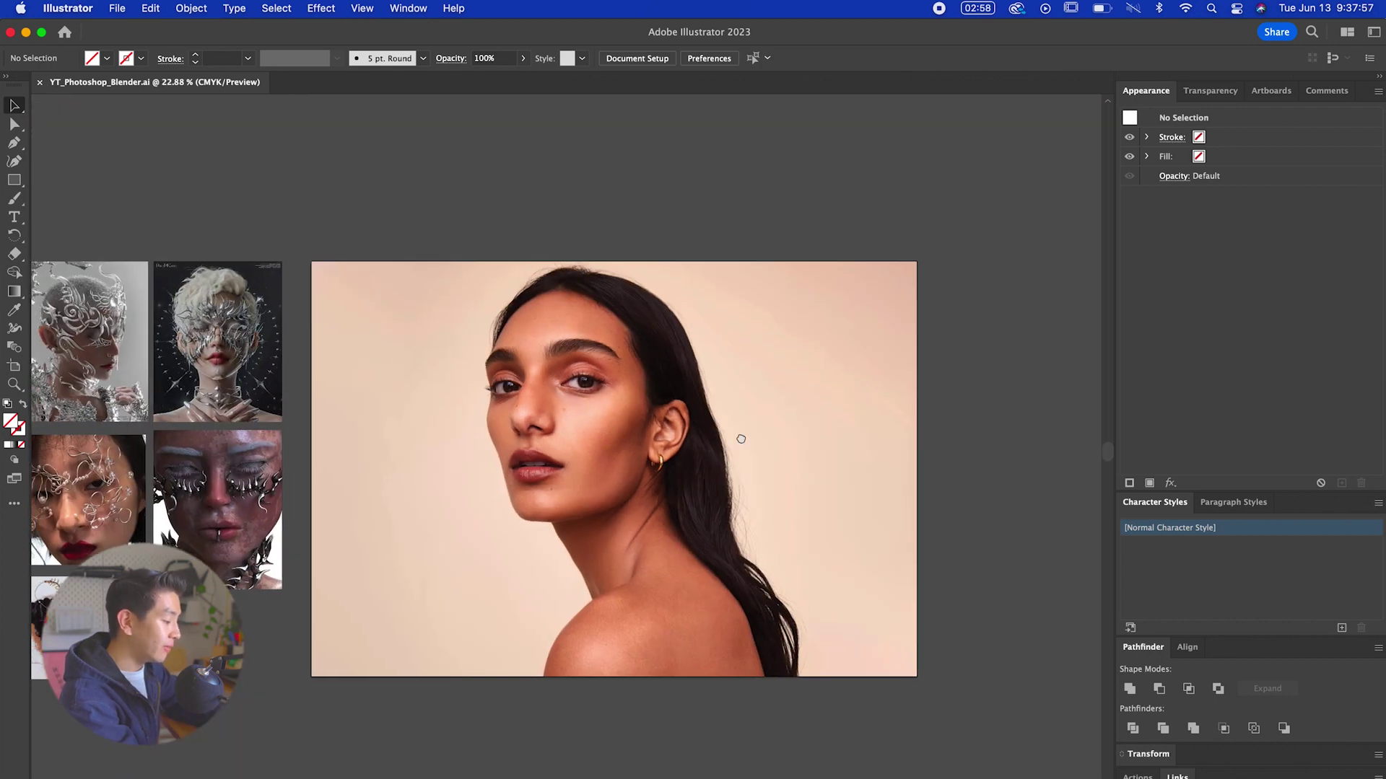
{"action": "scroll", "coordinate": [742, 439], "scroll_direction": "left", "scroll_amount": 5}
{"action": "scroll", "coordinate": [399, 379], "scroll_direction": "up", "scroll_amount": 4}
{"action": "scroll", "coordinate": [399, 380], "scroll_direction": "up", "scroll_amount": 3}
{"action": "scroll", "coordinate": [399, 379], "scroll_direction": "down", "scroll_amount": 5}
{"action": "scroll", "coordinate": [399, 379], "scroll_direction": "left", "scroll_amount": 4}
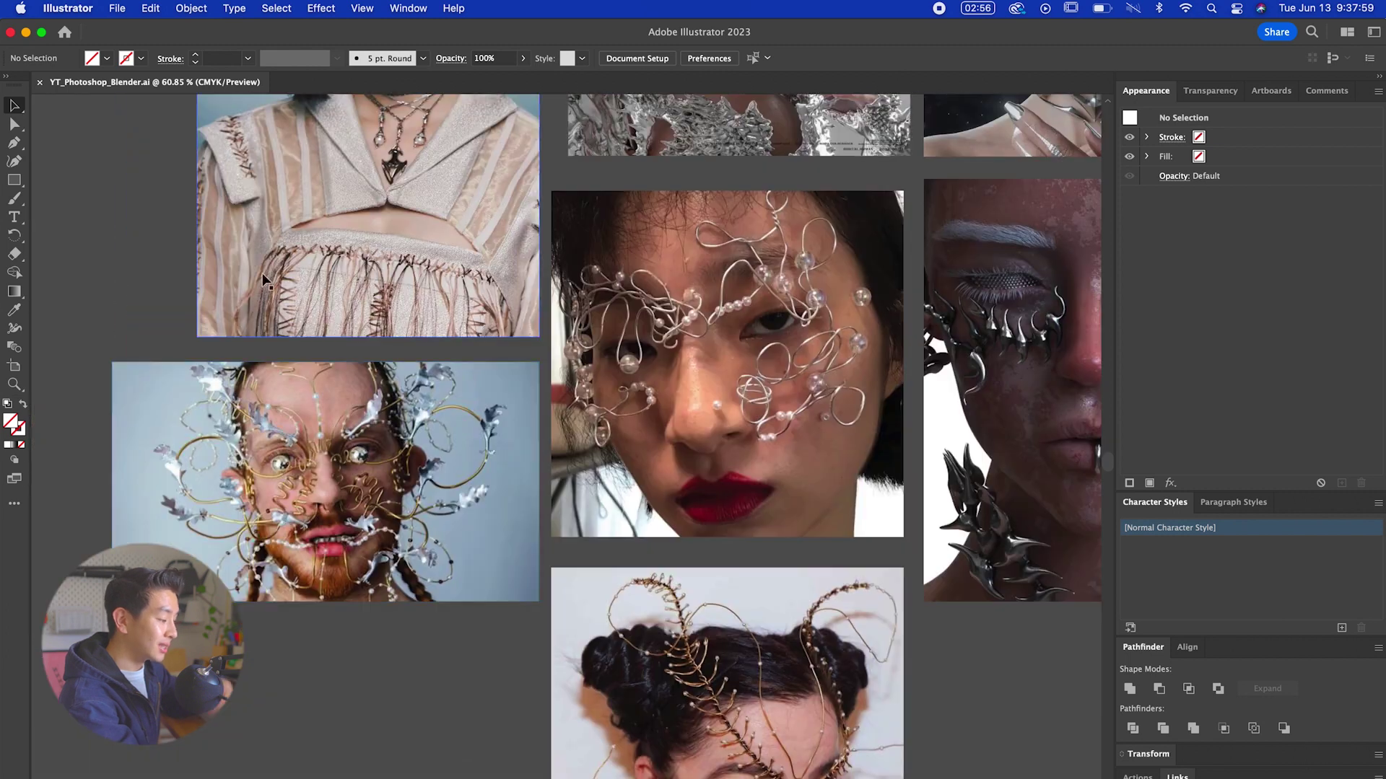
{"action": "scroll", "coordinate": [331, 329], "scroll_direction": "down", "scroll_amount": 2}
{"action": "scroll", "coordinate": [331, 329], "scroll_direction": "right", "scroll_amount": 2}
{"action": "left_click_drag", "start_coordinate": [733, 442], "coordinate": [596, 694]}
{"action": "scroll", "coordinate": [726, 539], "scroll_direction": "down", "scroll_amount": 3}
{"action": "scroll", "coordinate": [459, 379], "scroll_direction": "up", "scroll_amount": 5}
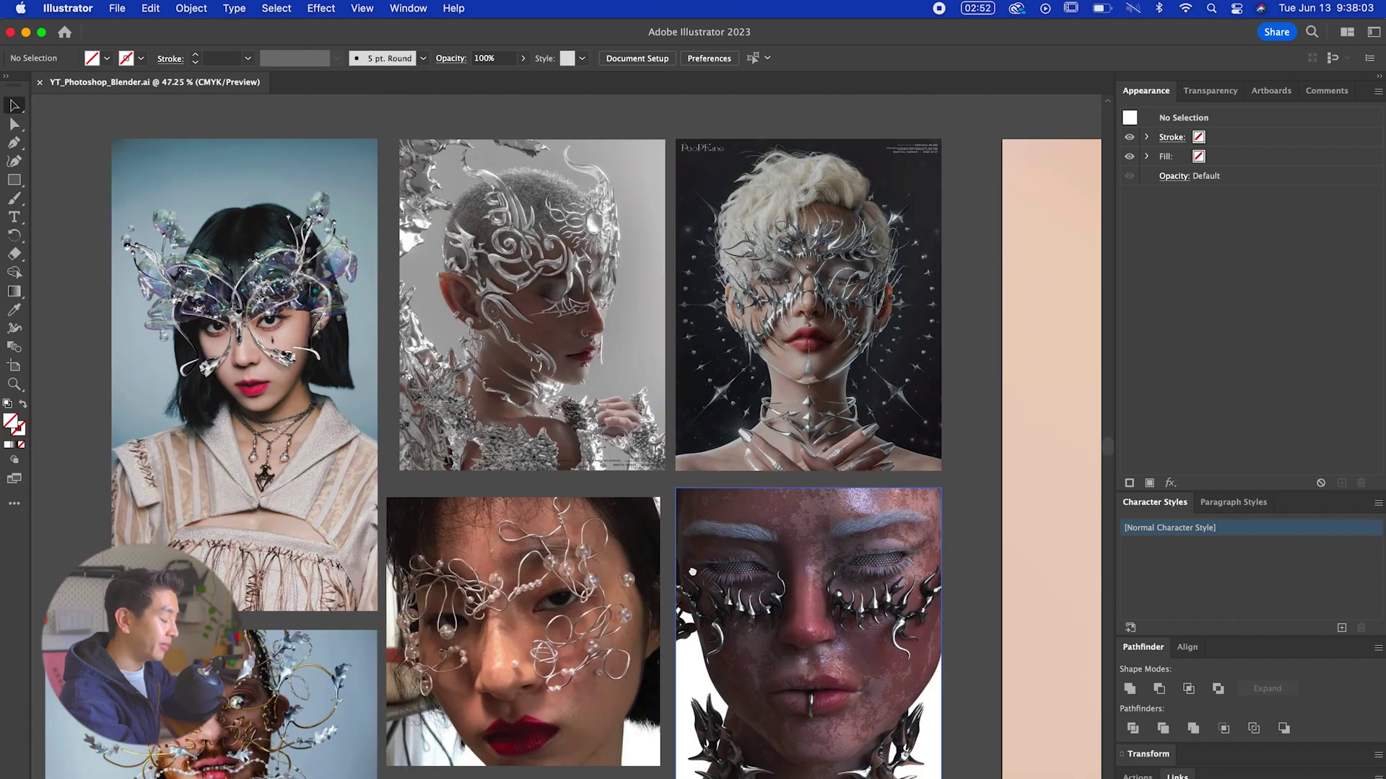
{"action": "scroll", "coordinate": [459, 379], "scroll_direction": "up", "scroll_amount": 2}
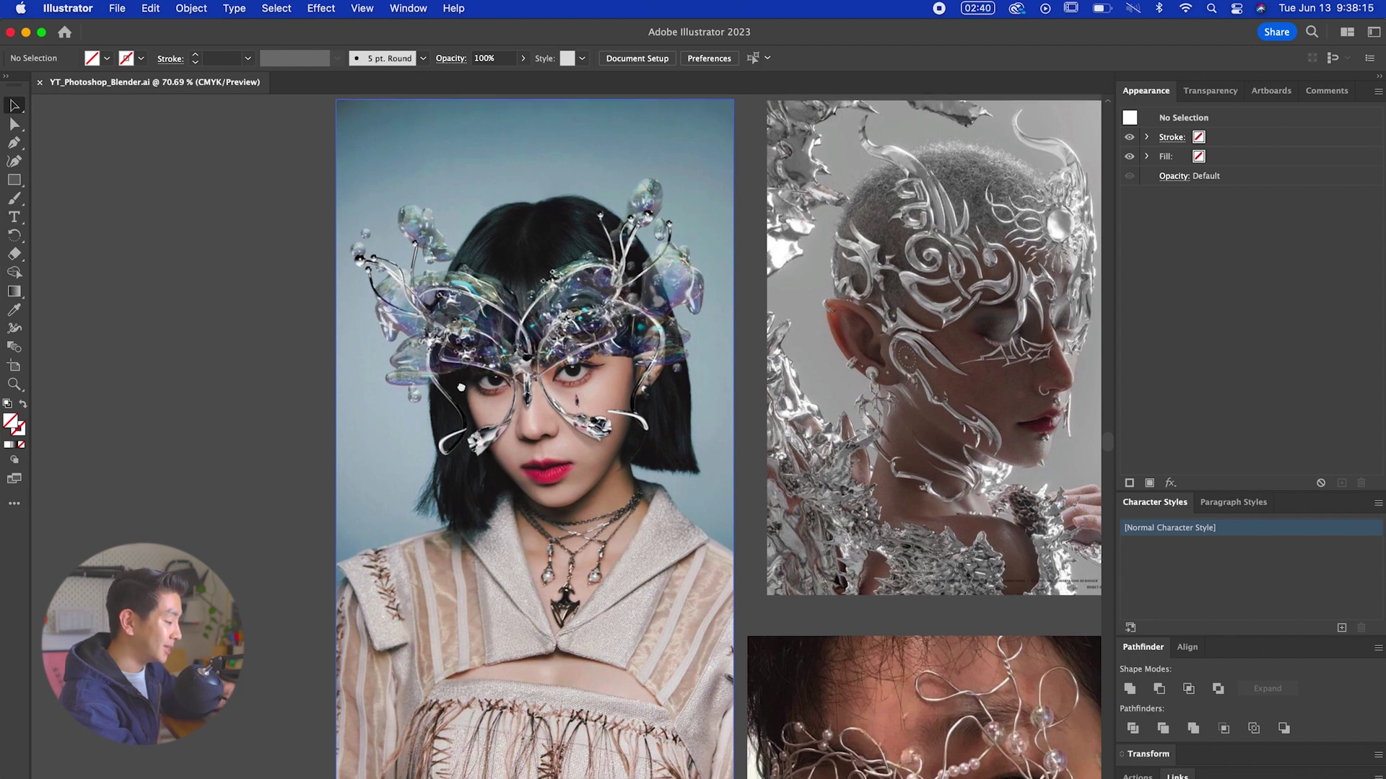
{"action": "left_click_drag", "start_coordinate": [641, 412], "coordinate": [590, 425]}
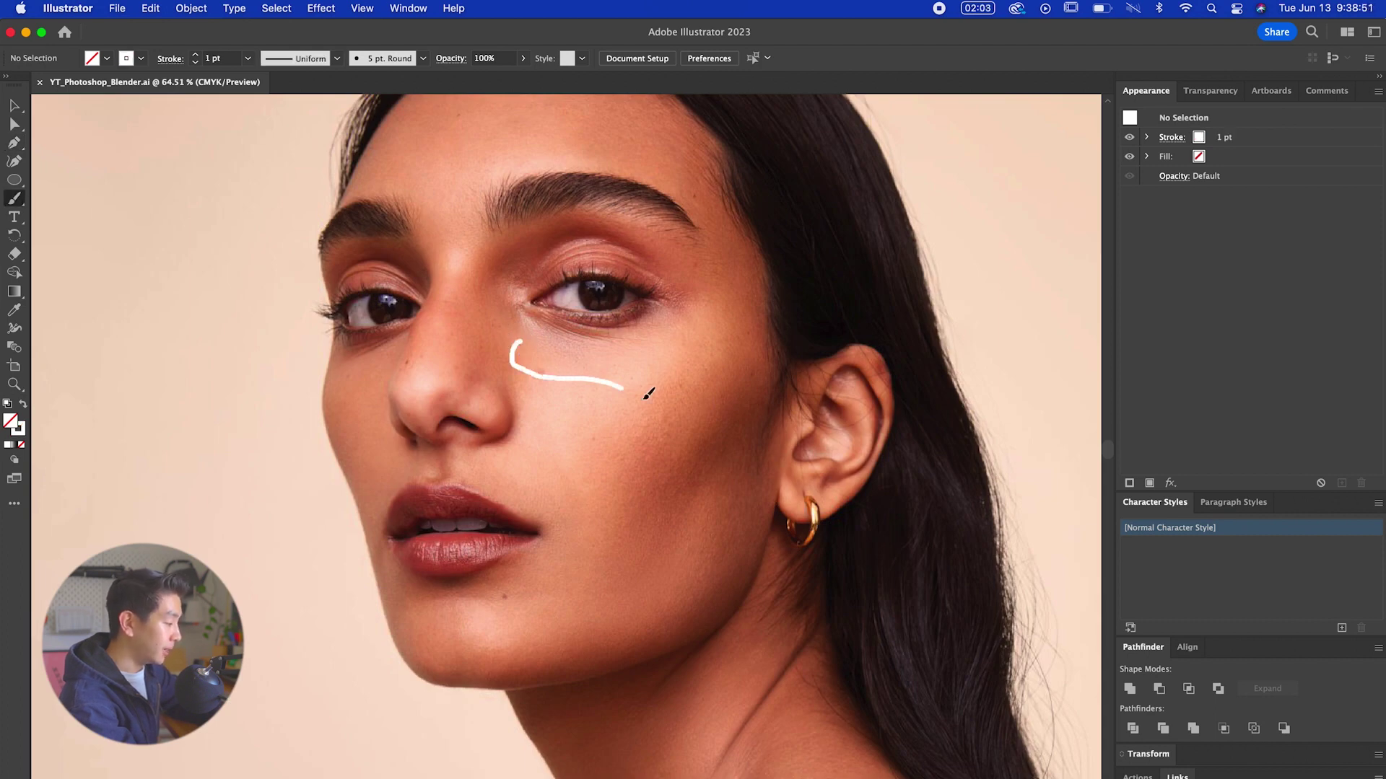
Brush two long curved outlines in white with the 5 pt. Round brush, one from under each eye down the cheek
{"action": "mouse_move", "coordinate": [648, 394]}
{"action": "left_mouse_down"}
{"action": "mouse_move", "coordinate": [695, 456]}
{"action": "mouse_move", "coordinate": [704, 508]}
{"action": "left_mouse_up"}
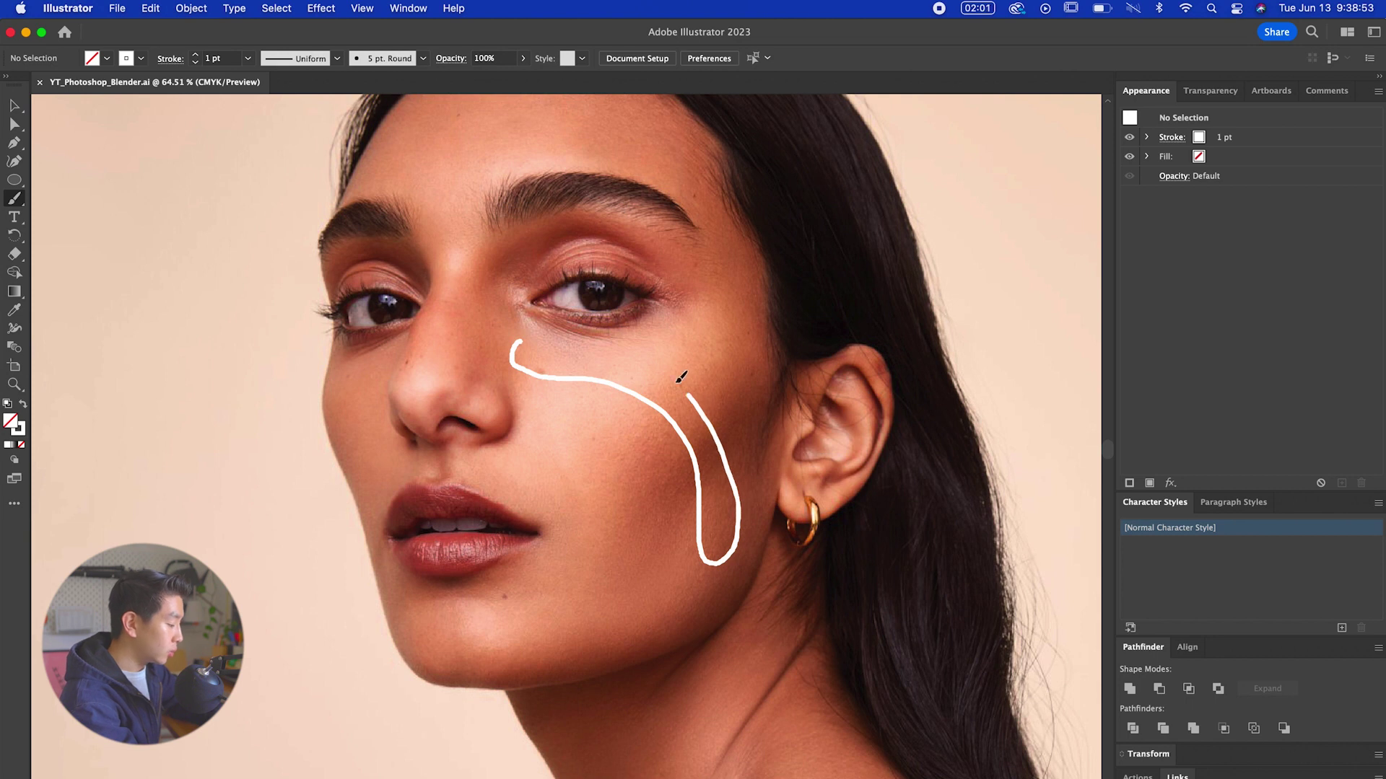
{"action": "left_click_drag", "start_coordinate": [554, 344], "coordinate": [528, 336]}
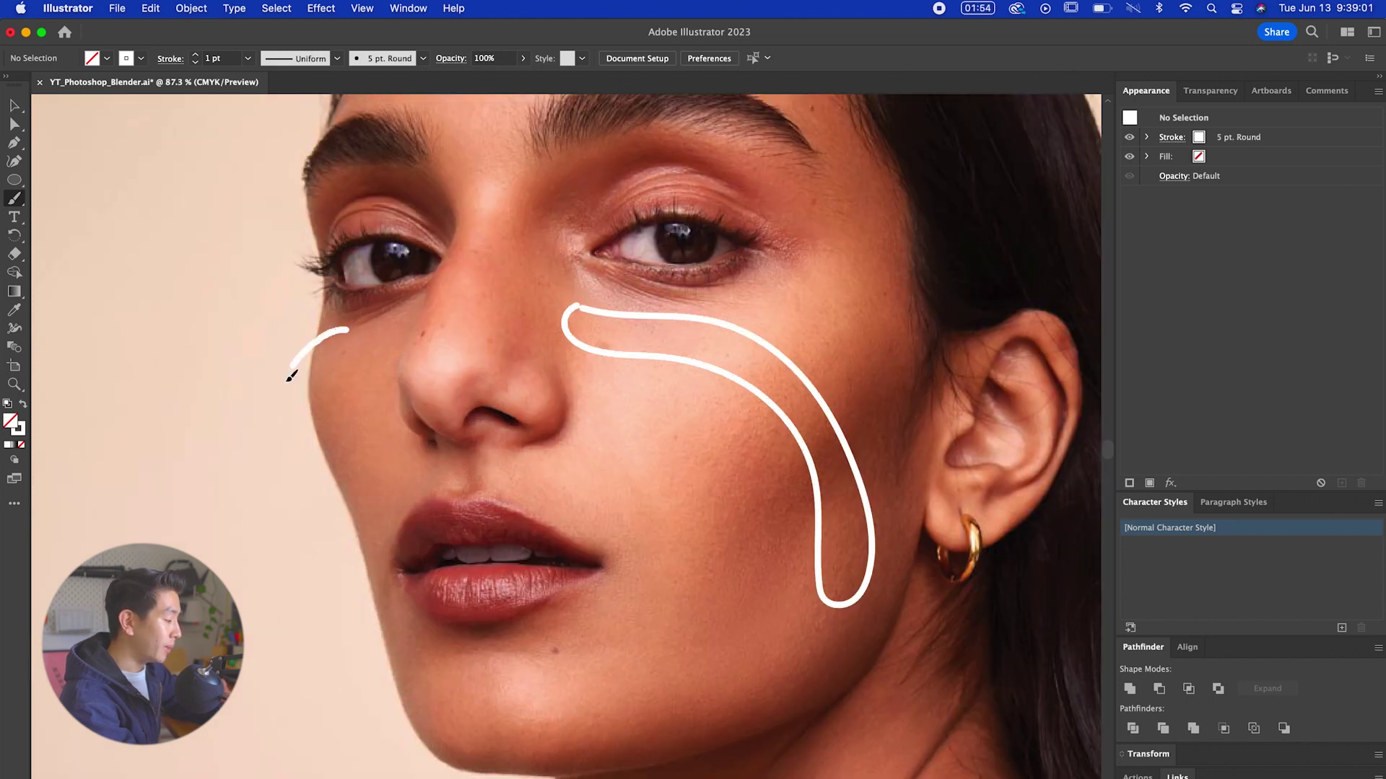
{"action": "left_click_drag", "start_coordinate": [289, 485], "coordinate": [272, 612]}
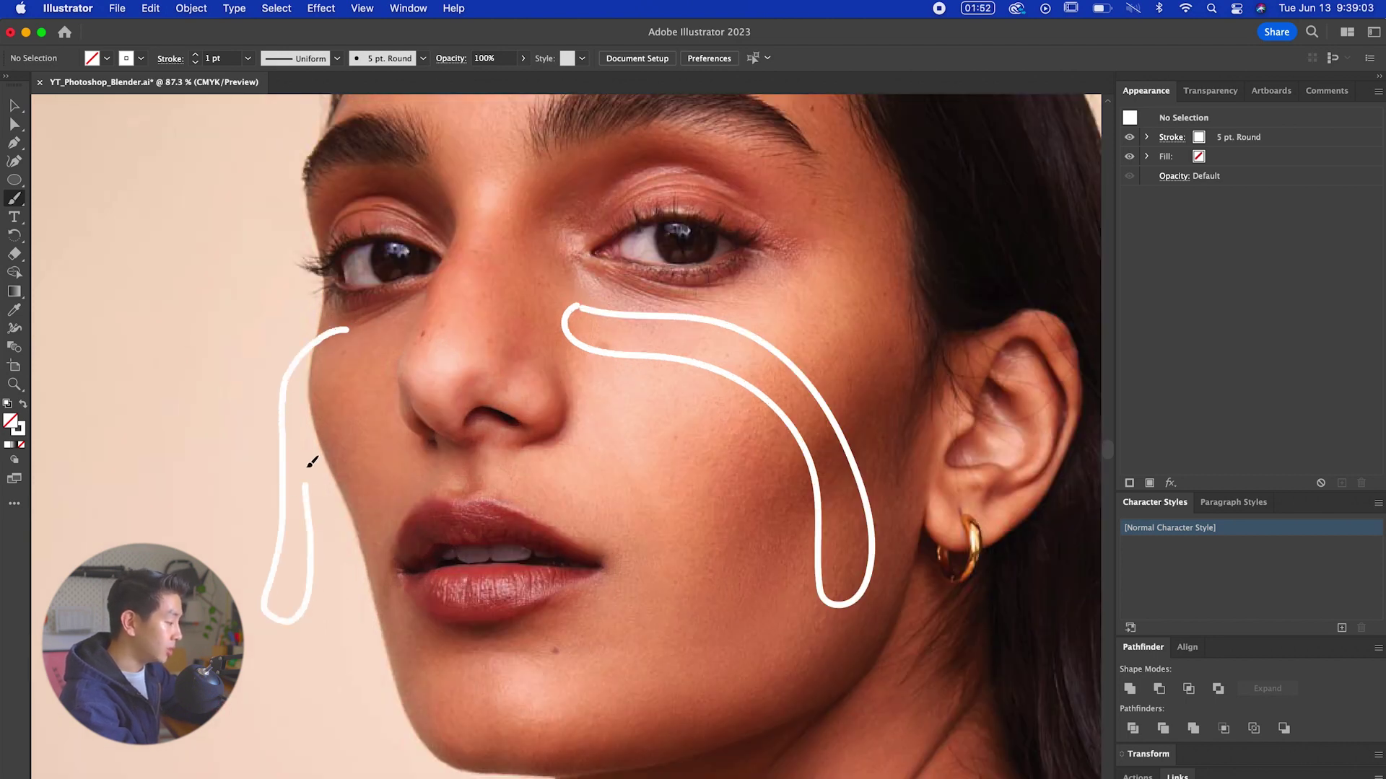
{"action": "mouse_move", "coordinate": [312, 462]}
{"action": "left_mouse_down"}
{"action": "mouse_move", "coordinate": [319, 399]}
{"action": "mouse_move", "coordinate": [365, 352]}
{"action": "mouse_move", "coordinate": [346, 329]}
{"action": "left_mouse_up"}
{"action": "scroll", "coordinate": [405, 393], "scroll_direction": "down", "scroll_amount": 5}
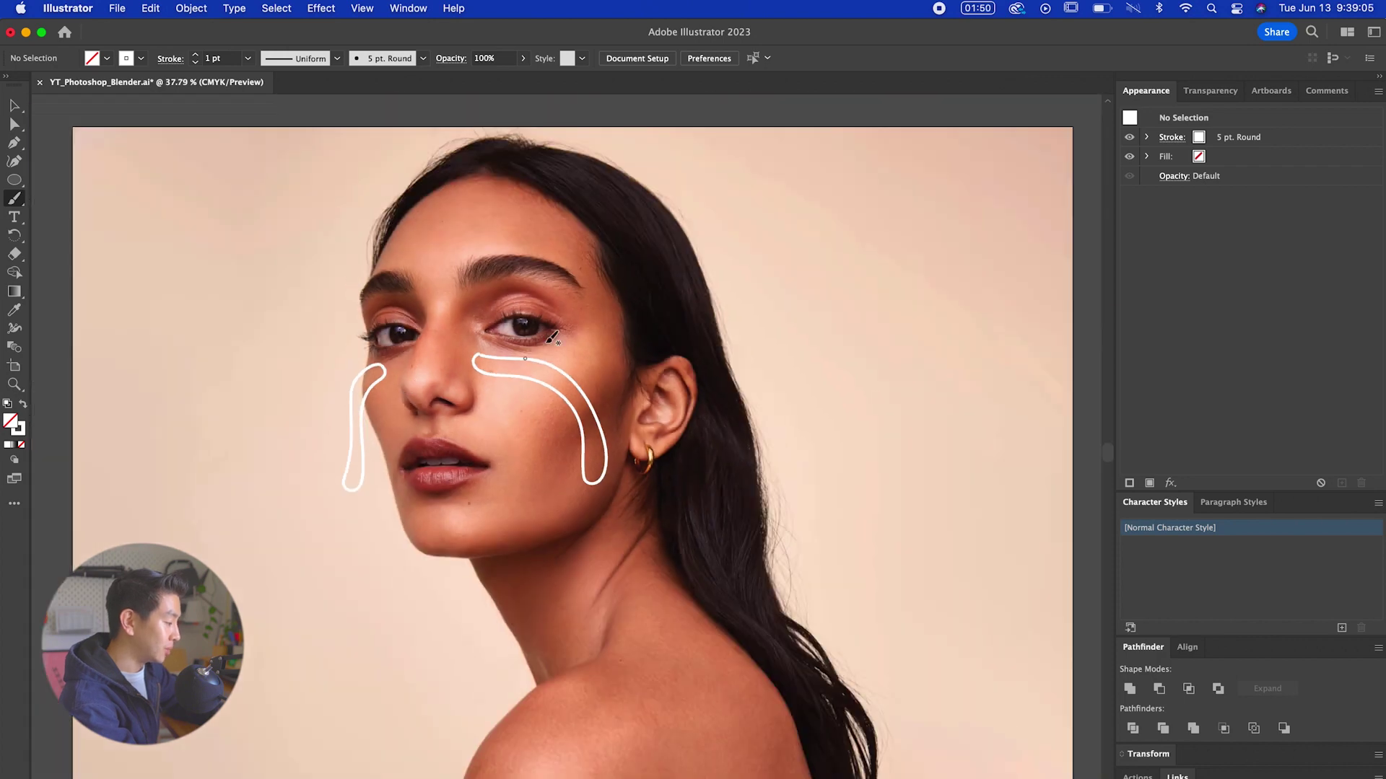
Brush more white outlines around the brows, eyelids and nose, and place a copy of the white nose-bridge circle lower on the face
{"action": "scroll", "coordinate": [545, 371], "scroll_direction": "up", "scroll_amount": 3}
{"action": "scroll", "coordinate": [544, 371], "scroll_direction": "up", "scroll_amount": 2}
{"action": "left_click_drag", "start_coordinate": [468, 410], "coordinate": [635, 343]}
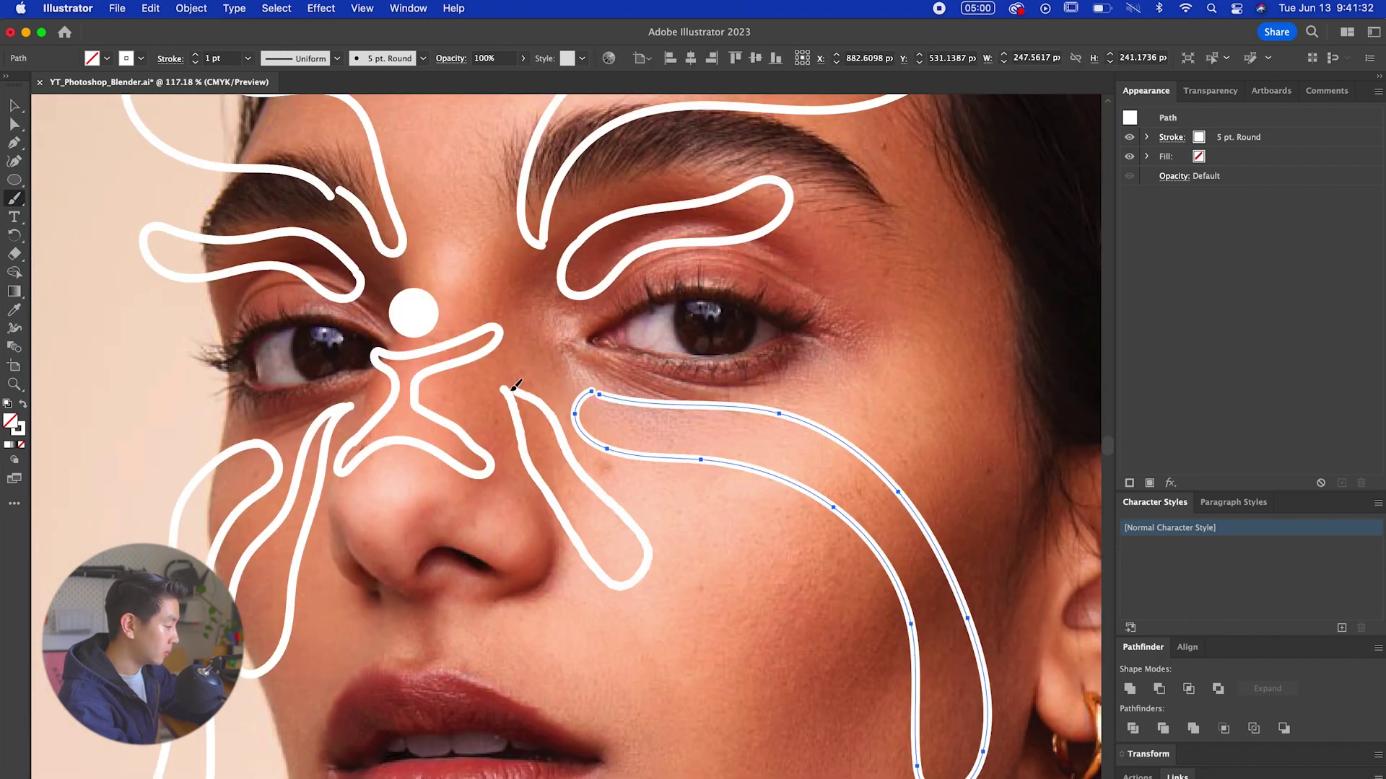
{"action": "scroll", "coordinate": [718, 377], "scroll_direction": "up", "scroll_amount": 5}
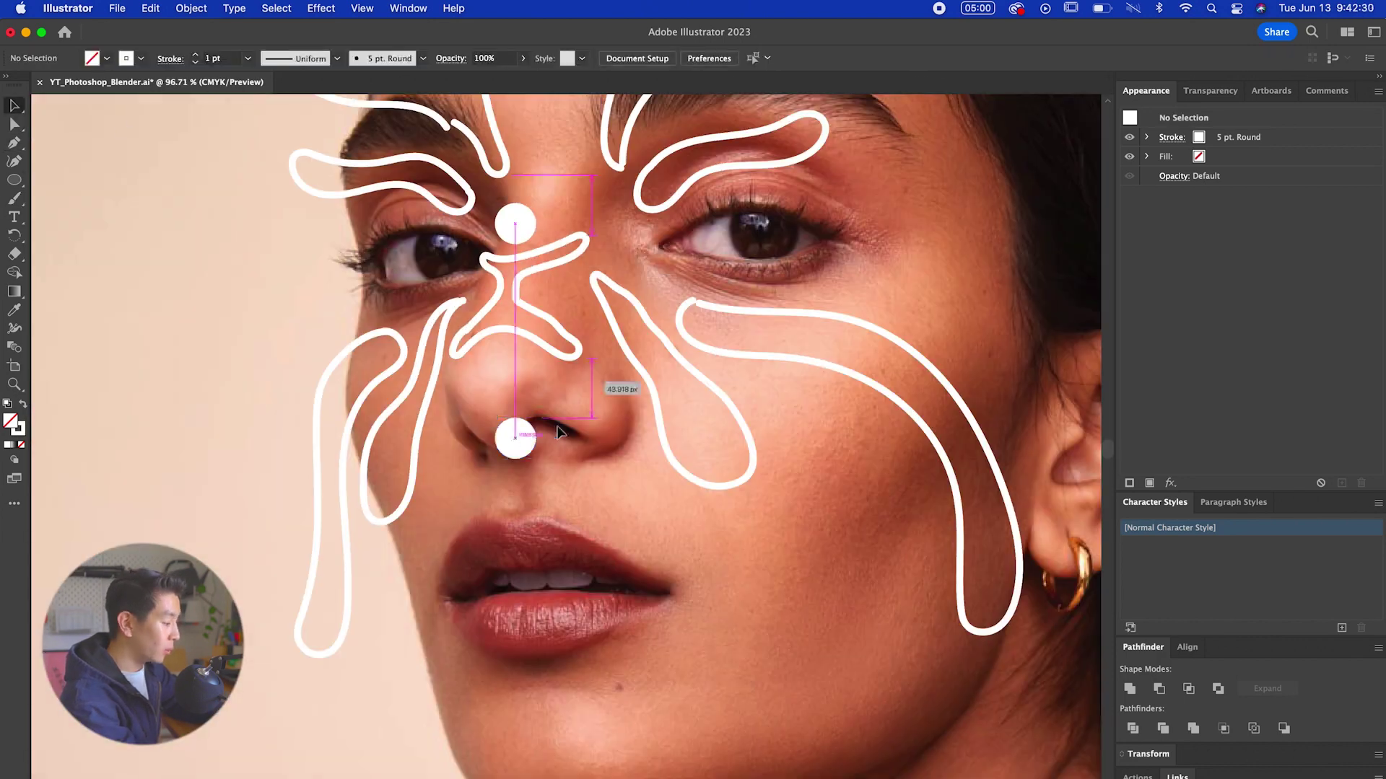
{"action": "left_click_drag", "start_coordinate": [519, 433], "coordinate": [538, 534]}
{"action": "scroll", "coordinate": [687, 569], "scroll_direction": "up", "scroll_amount": 3}
Fill the remaining outlined shapes on the cheeks and nose with white and deselect them
{"action": "left_click_drag", "start_coordinate": [687, 570], "coordinate": [248, 231]}
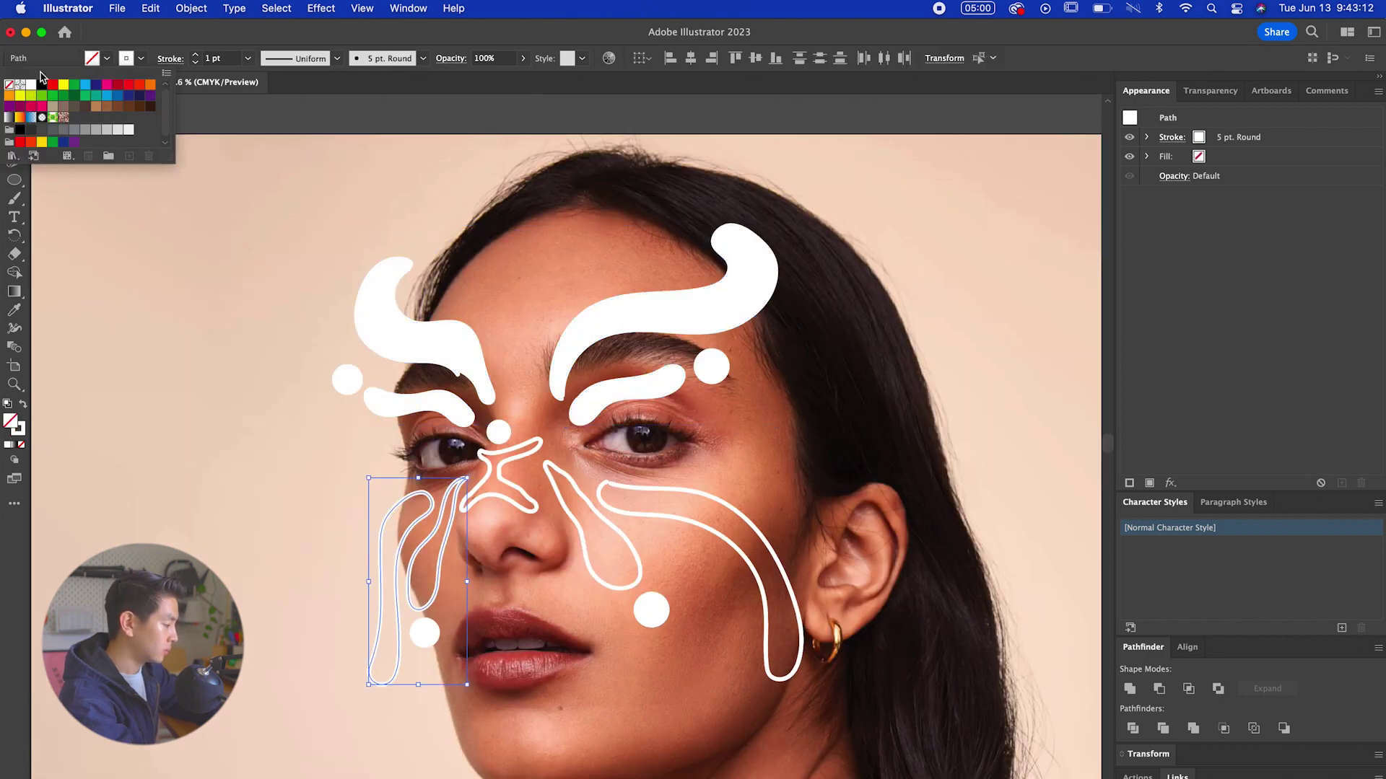
{"action": "left_click", "coordinate": [31, 87]}
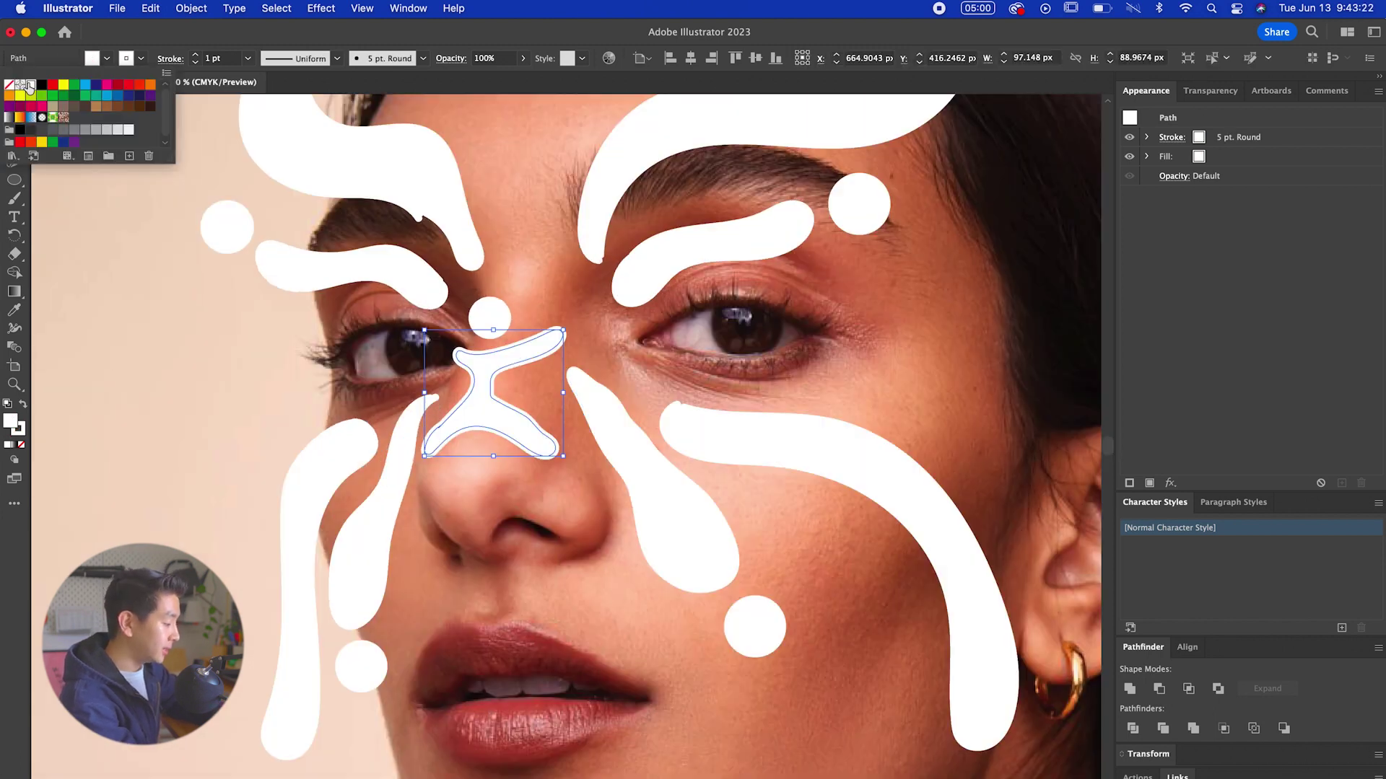
{"action": "left_click", "coordinate": [169, 405]}
{"action": "left_click", "coordinate": [169, 405]}
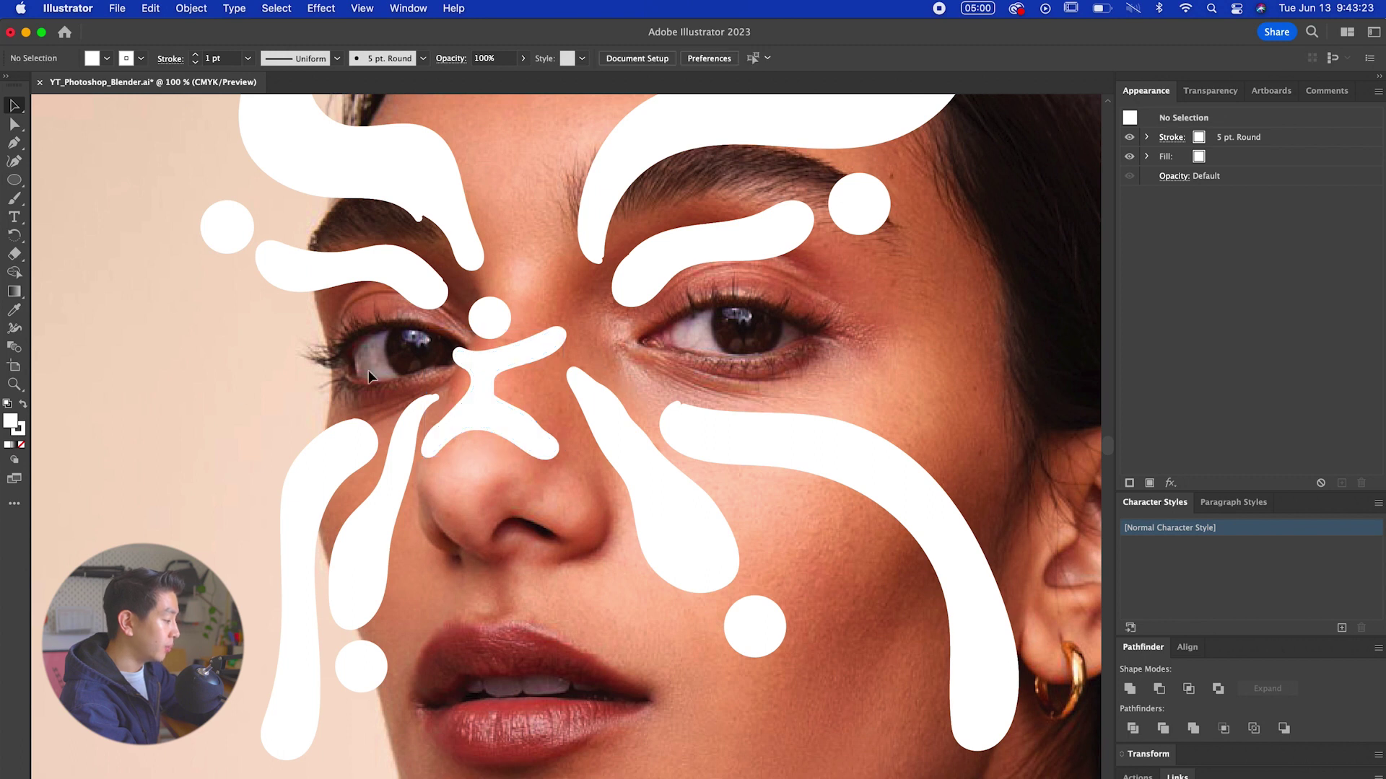
{"action": "scroll", "coordinate": [368, 370], "scroll_direction": "up", "scroll_amount": 3}
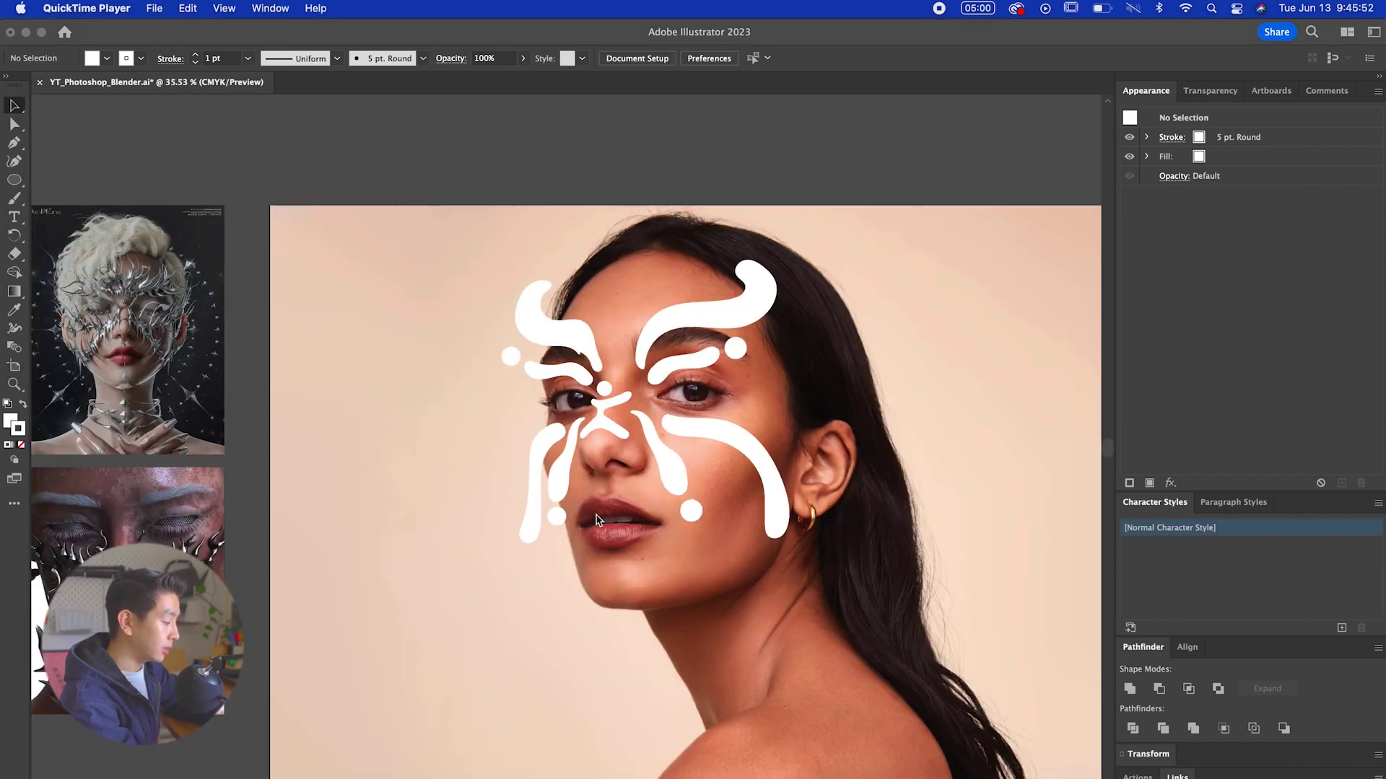
Switch to outline view and select the unclosed eyelid path next to the nose-bridge circle
{"action": "left_click", "coordinate": [597, 520]}
{"action": "scroll", "coordinate": [596, 520], "scroll_direction": "up", "scroll_amount": 10}
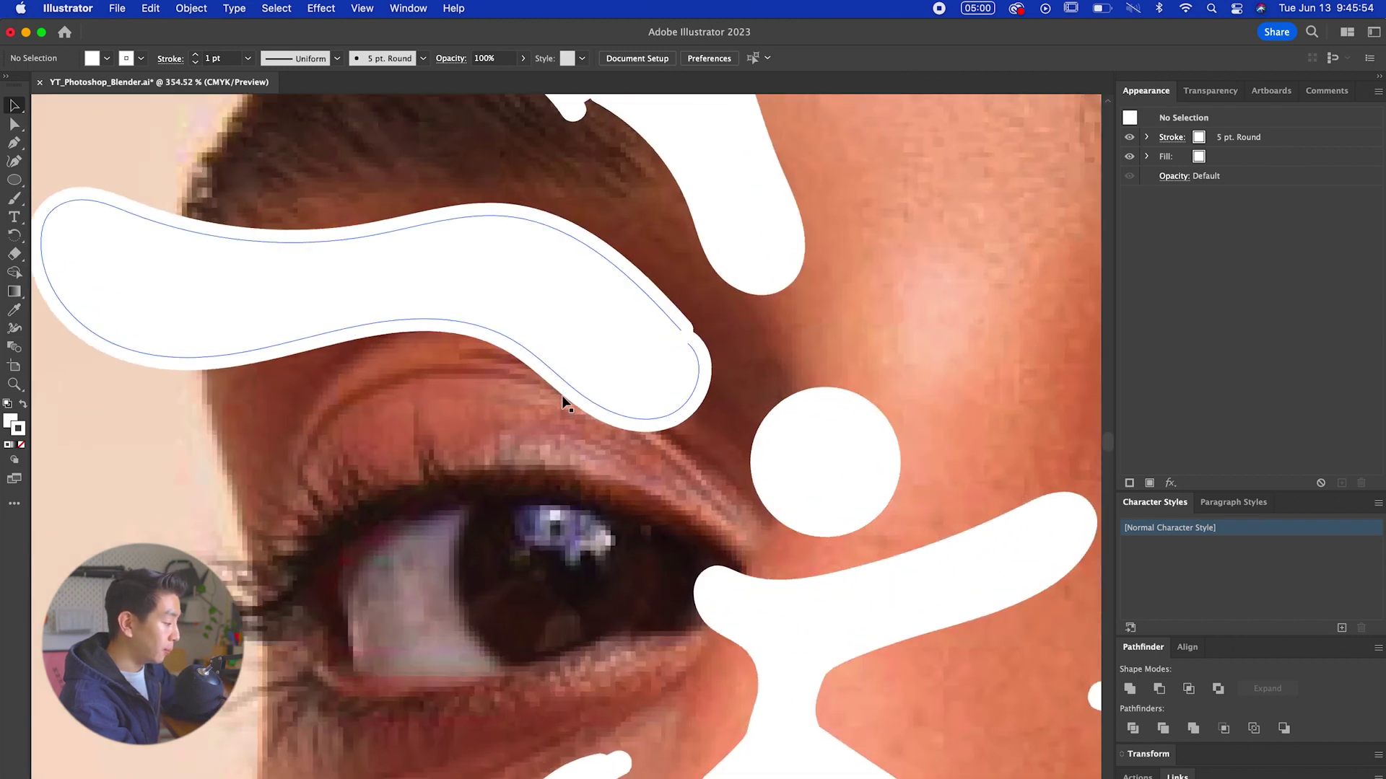
{"action": "scroll", "coordinate": [470, 431], "scroll_direction": "up", "scroll_amount": 6}
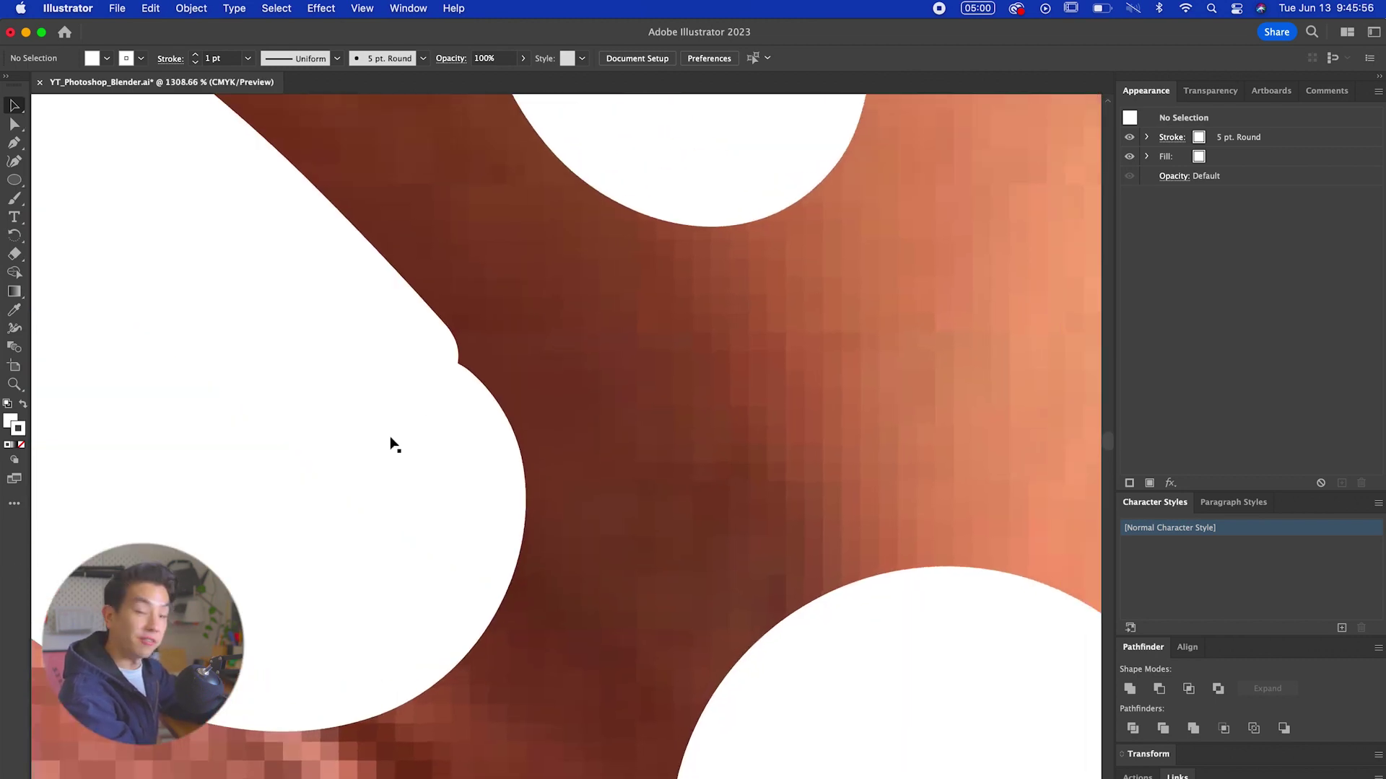
{"action": "key", "text": "super+y"}
{"action": "scroll", "coordinate": [519, 486], "scroll_direction": "down", "scroll_amount": 4}
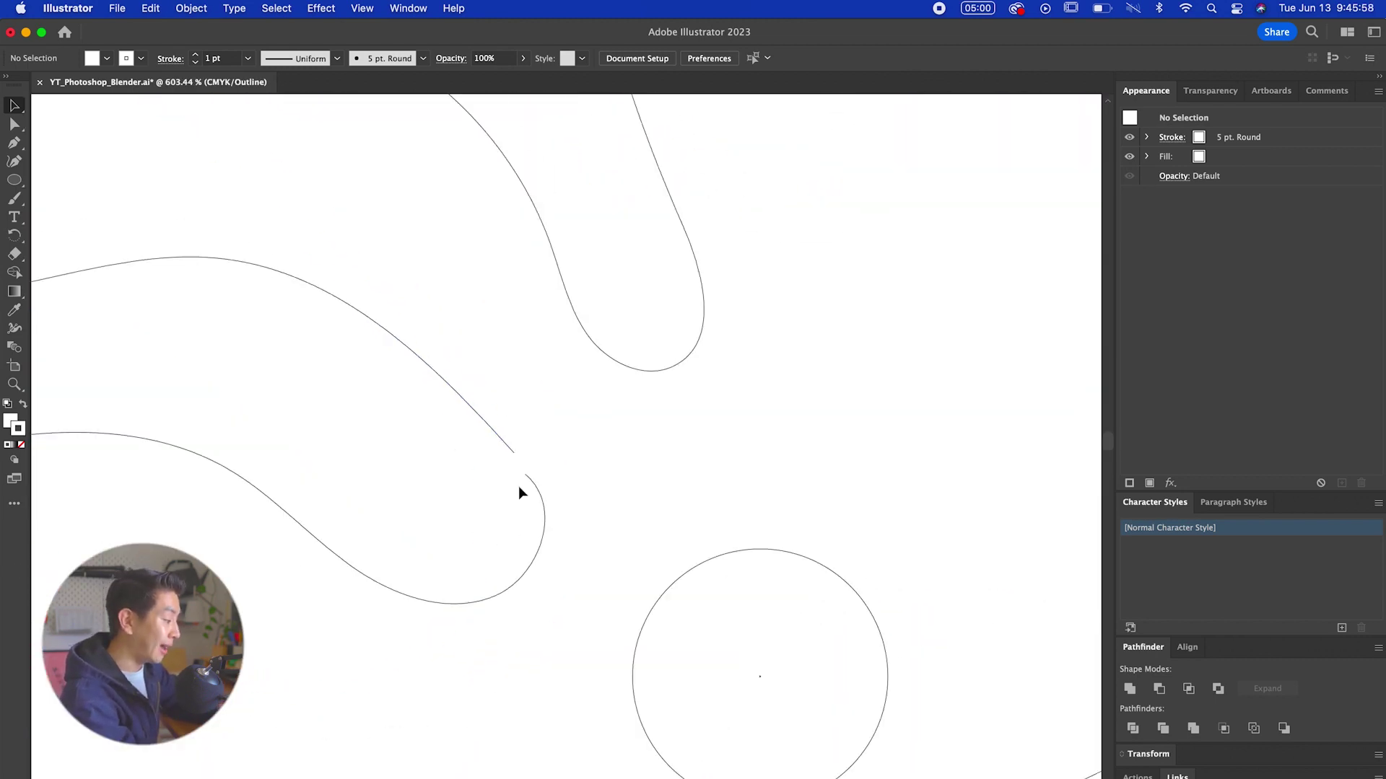
{"action": "left_click", "coordinate": [479, 425]}
{"action": "scroll", "coordinate": [454, 458], "scroll_direction": "up", "scroll_amount": 3}
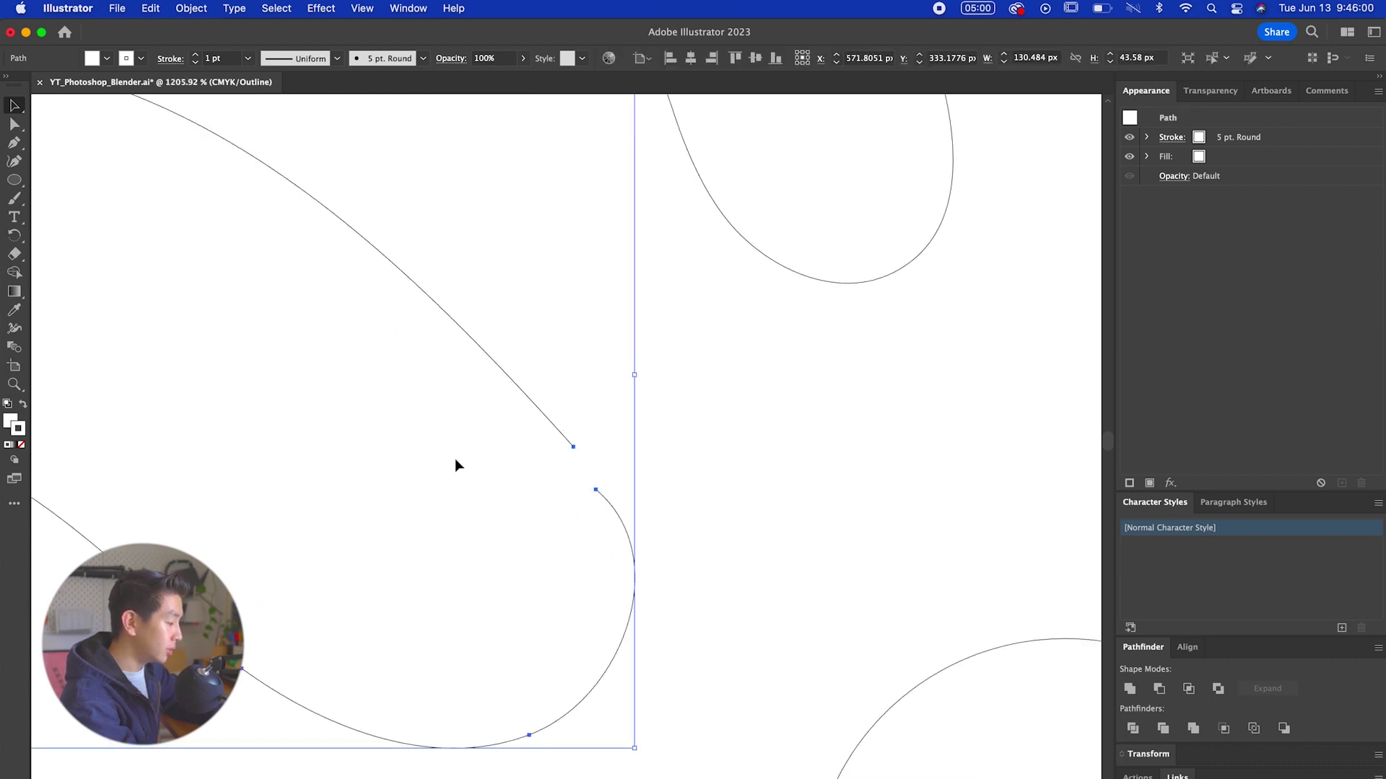
{"action": "scroll", "coordinate": [594, 492], "scroll_direction": "up", "scroll_amount": 4}
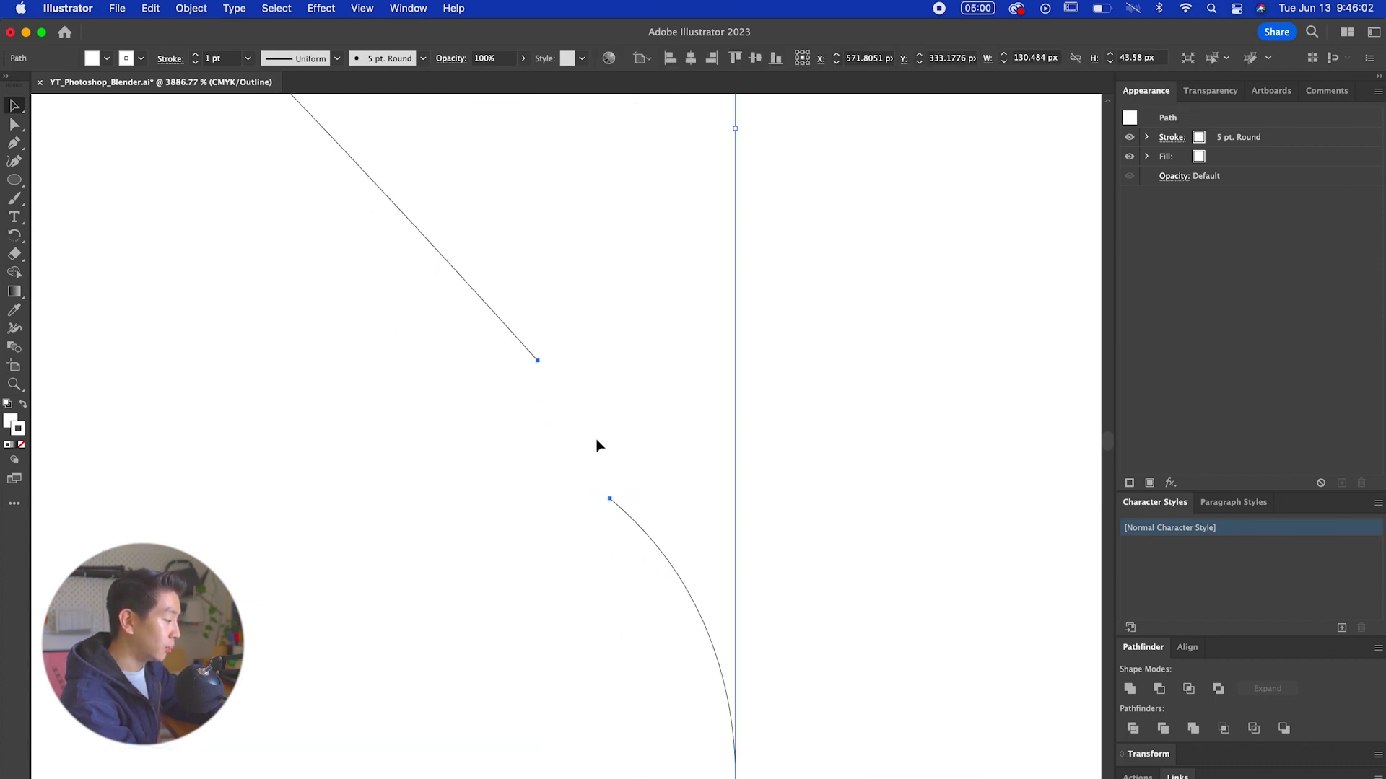
Try to close the eyelid path's gap by joining its two open endpoints, and undo the join
{"action": "left_click", "coordinate": [14, 161]}
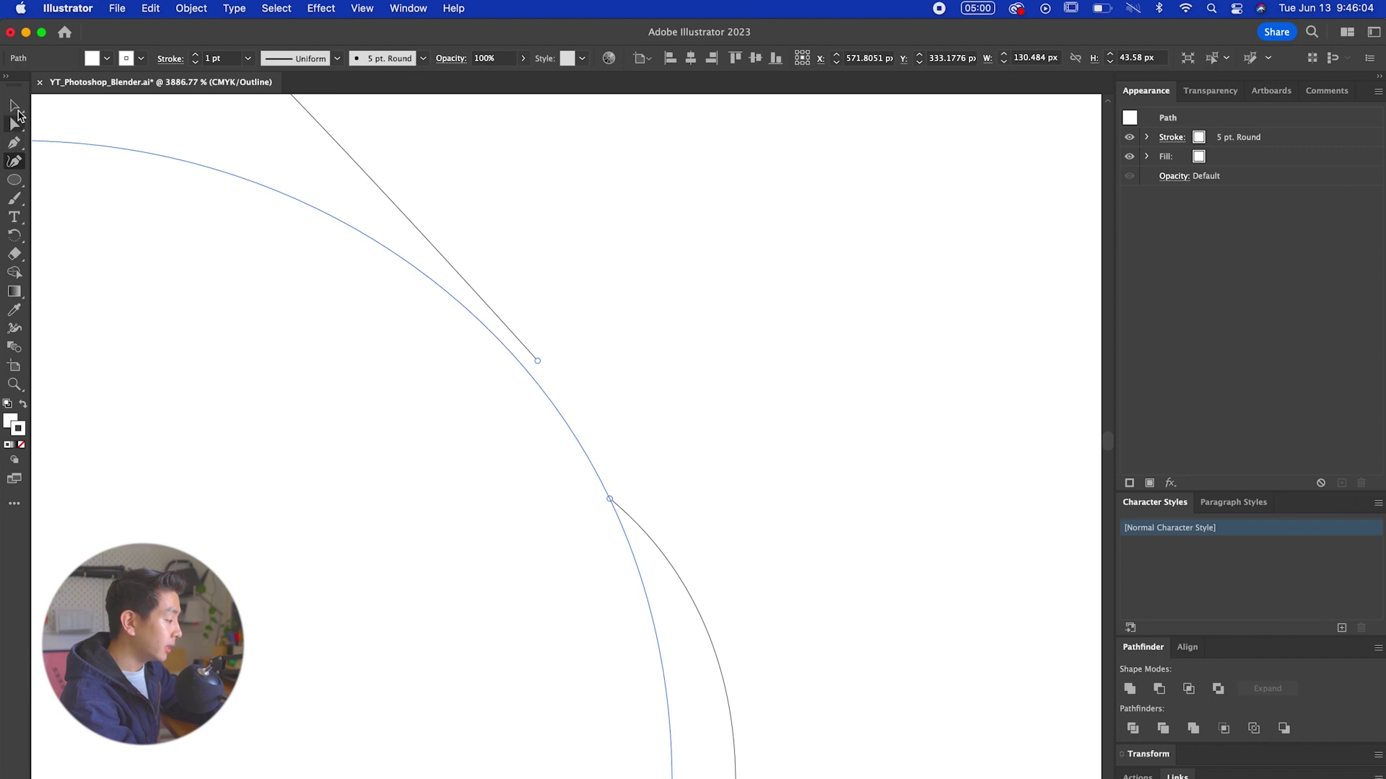
{"action": "left_click", "coordinate": [15, 109]}
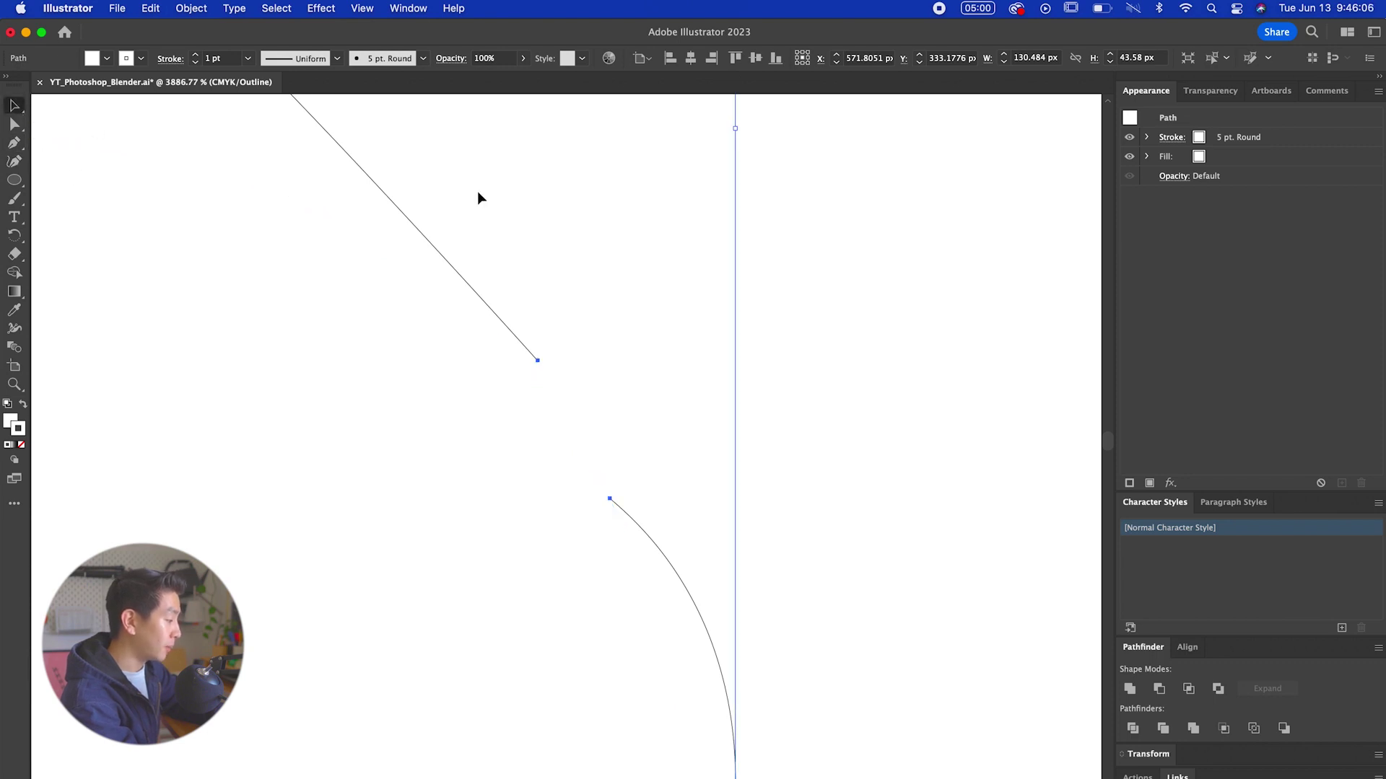
{"action": "left_click", "coordinate": [478, 194]}
{"action": "left_click", "coordinate": [534, 358]}
{"action": "right_click", "coordinate": [535, 356]}
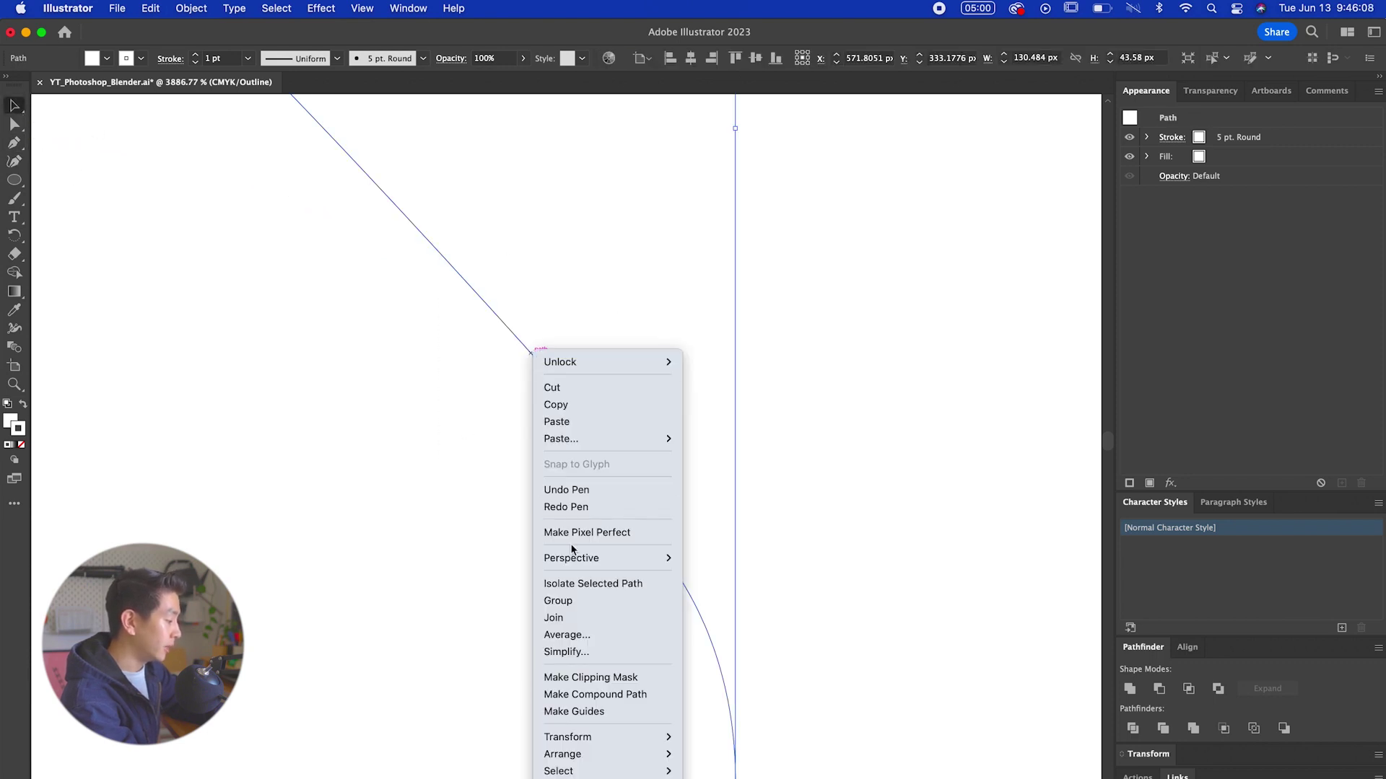
{"action": "left_click", "coordinate": [560, 617]}
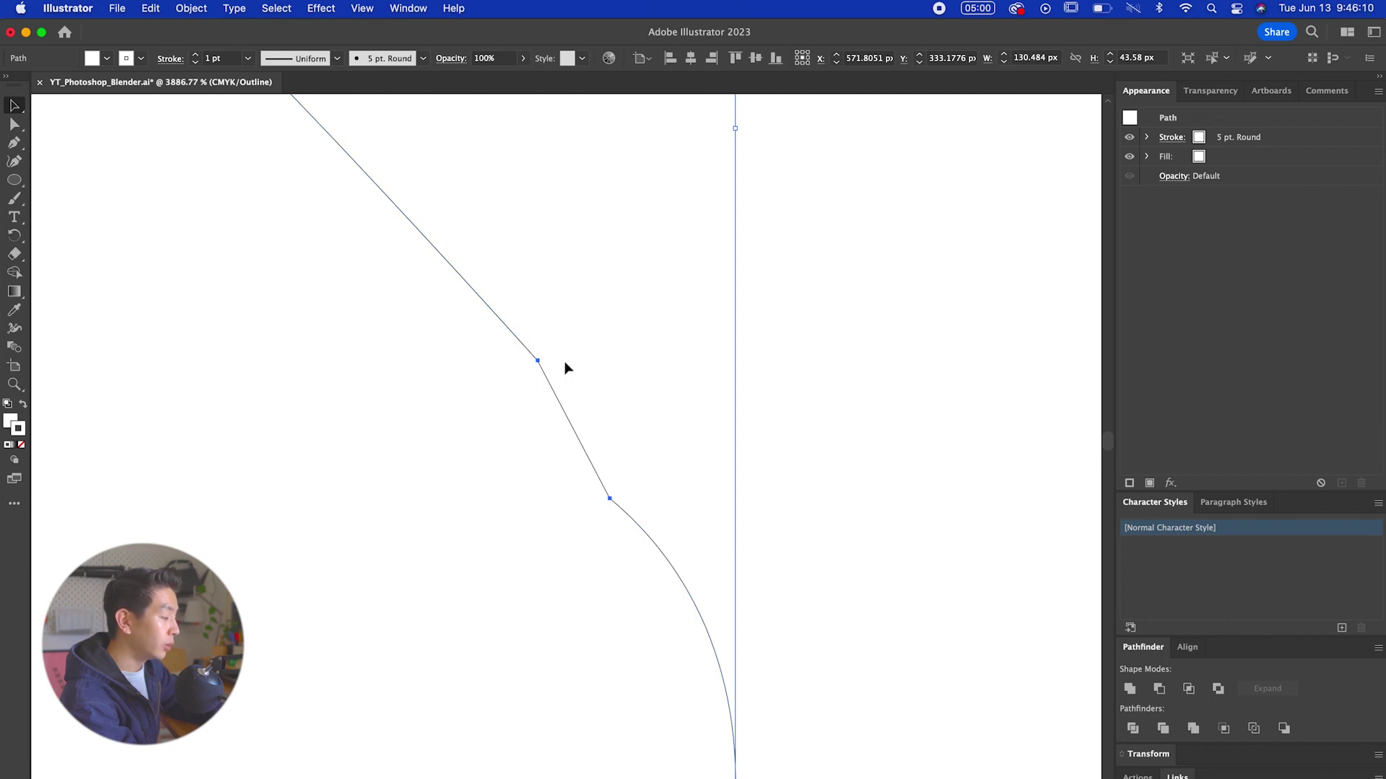
{"action": "key", "text": "super+z"}
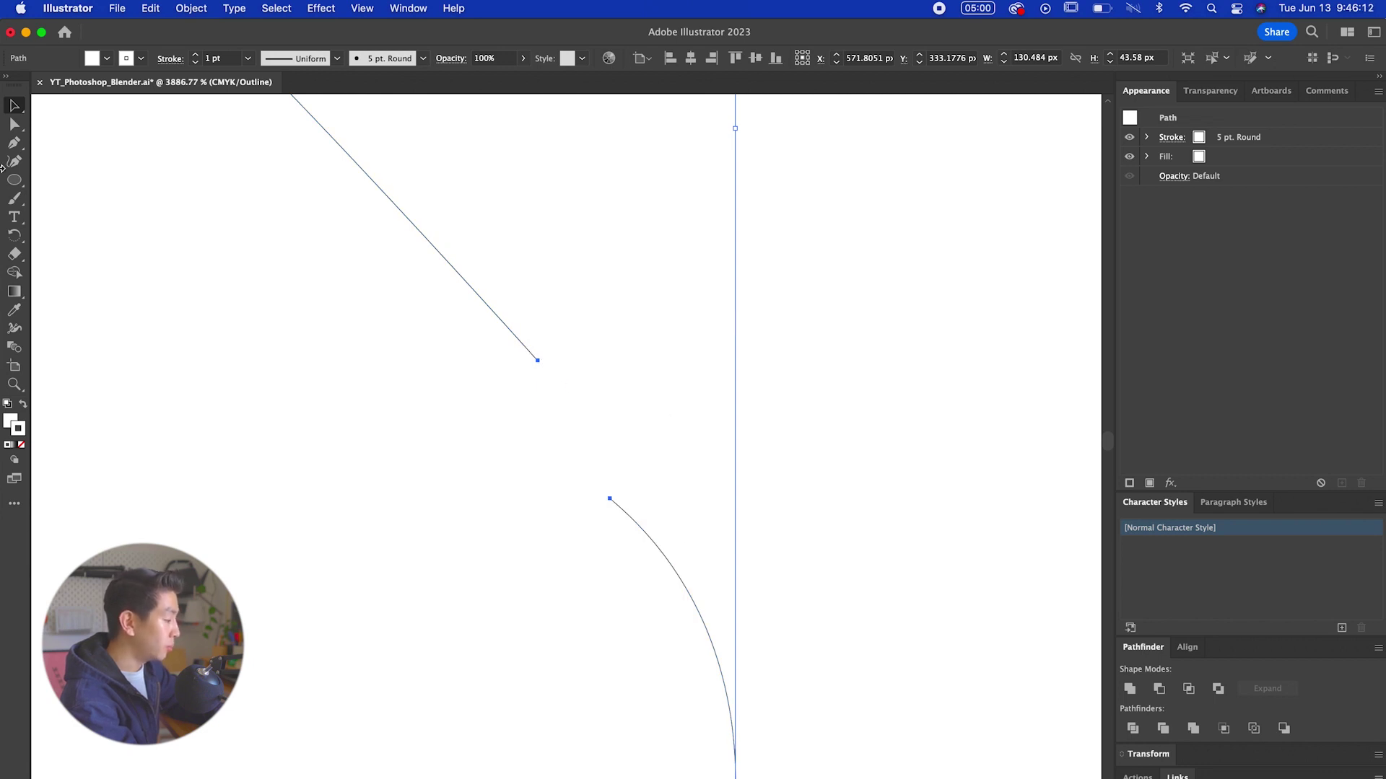
Connect the eyelid path's two open endpoints with the Pen tool to close the shape
{"action": "left_click", "coordinate": [14, 144]}
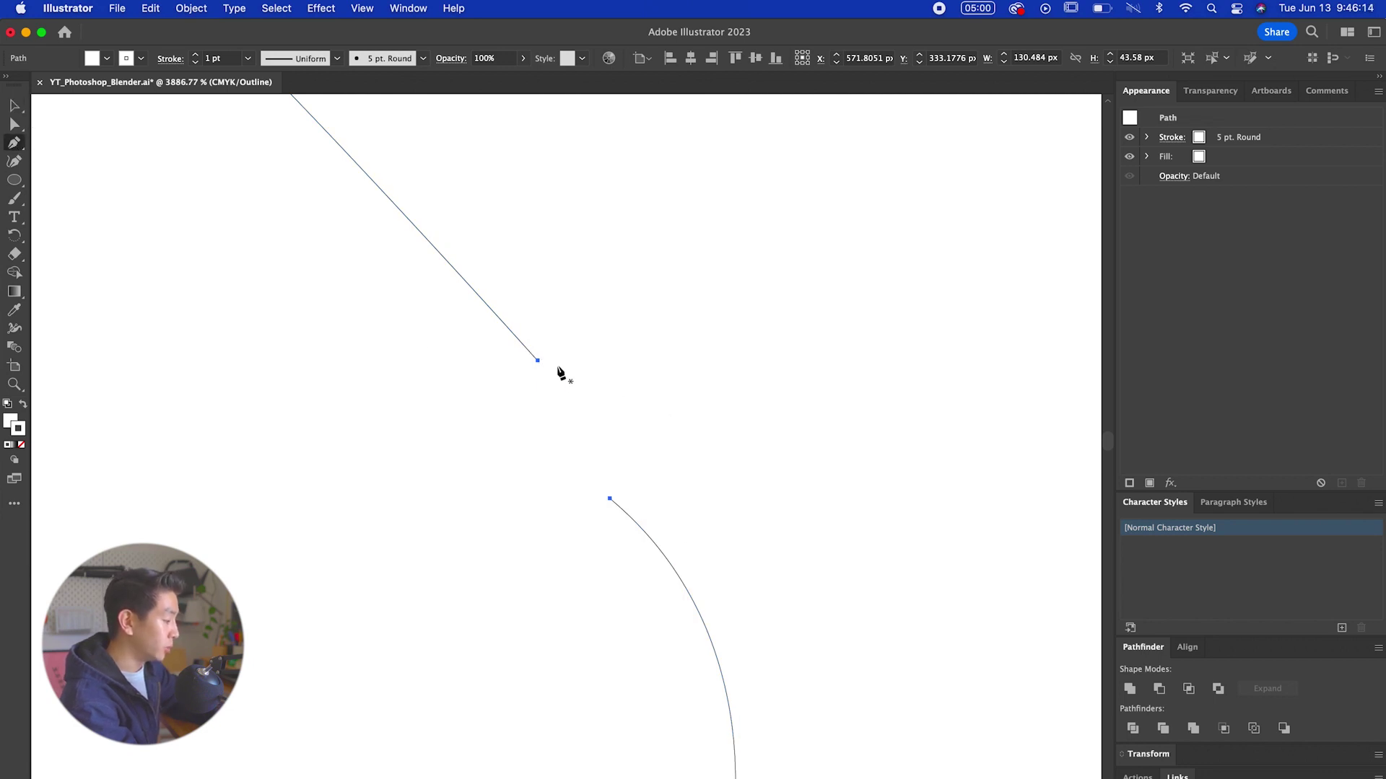
{"action": "left_click", "coordinate": [537, 360]}
{"action": "left_click", "coordinate": [610, 498]}
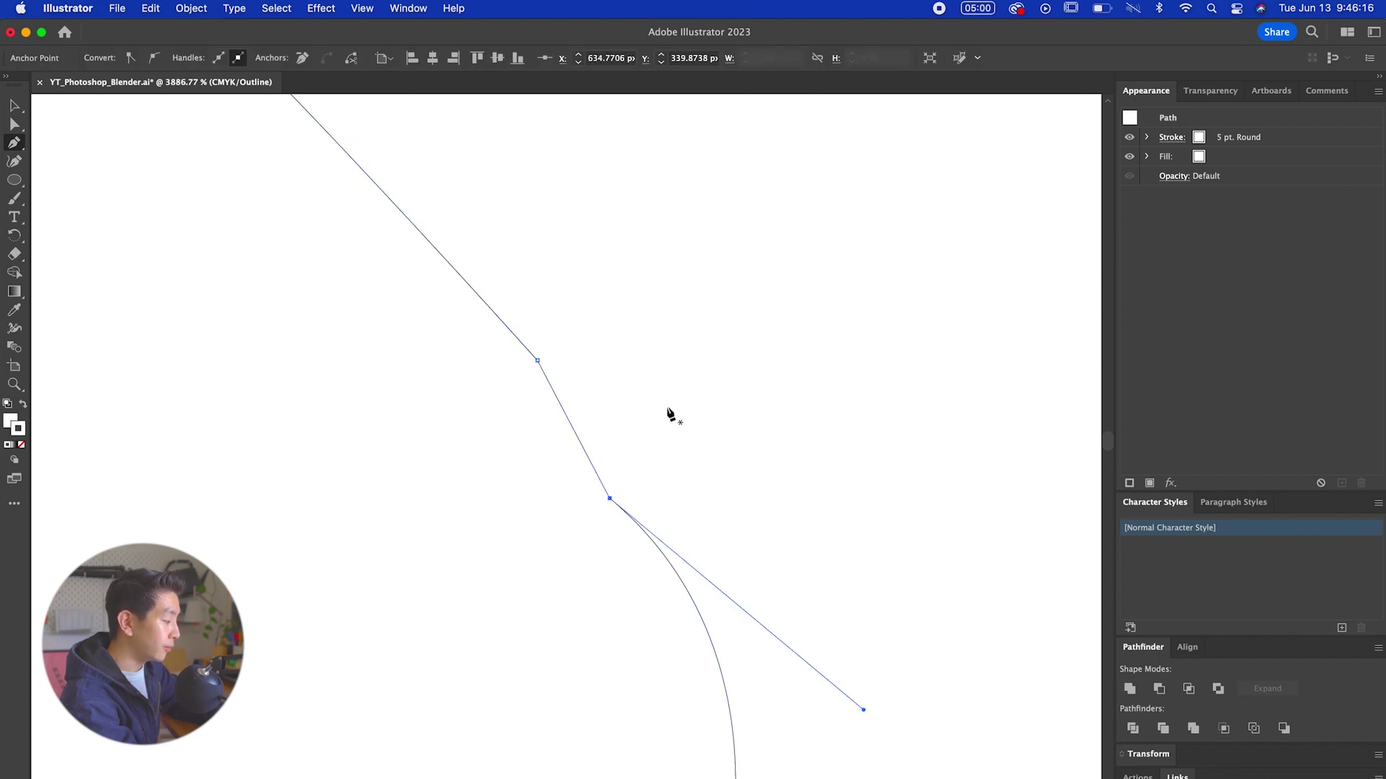
{"action": "scroll", "coordinate": [531, 386], "scroll_direction": "down", "scroll_amount": 10}
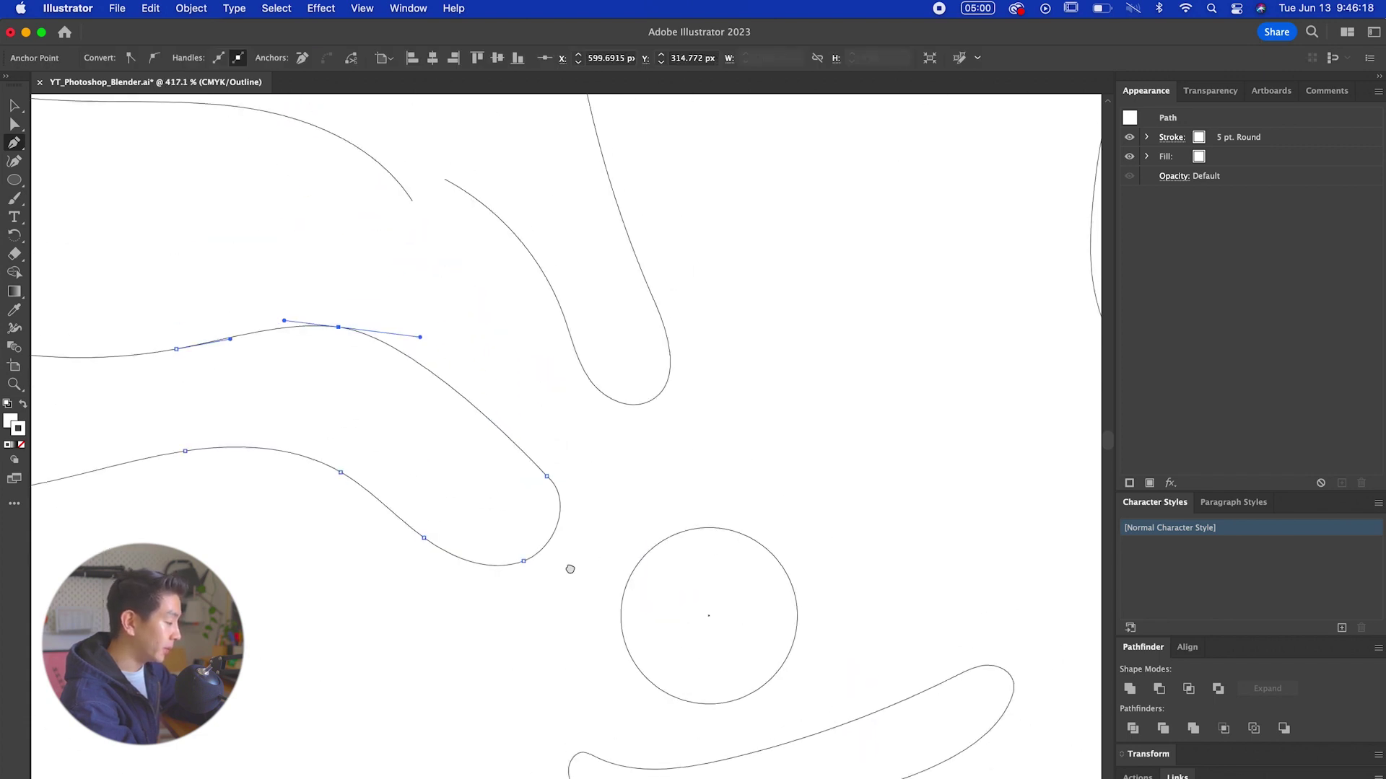
Close the gaps in the other open outlines on the face with the Pen tool, adjusting their end anchor points
{"action": "scroll", "coordinate": [449, 354], "scroll_direction": "down", "scroll_amount": 5}
{"action": "scroll", "coordinate": [405, 413], "scroll_direction": "up", "scroll_amount": 7}
{"action": "left_click_drag", "start_coordinate": [492, 387], "coordinate": [529, 396]}
{"action": "key", "text": "a"}
{"action": "left_click", "coordinate": [272, 477]}
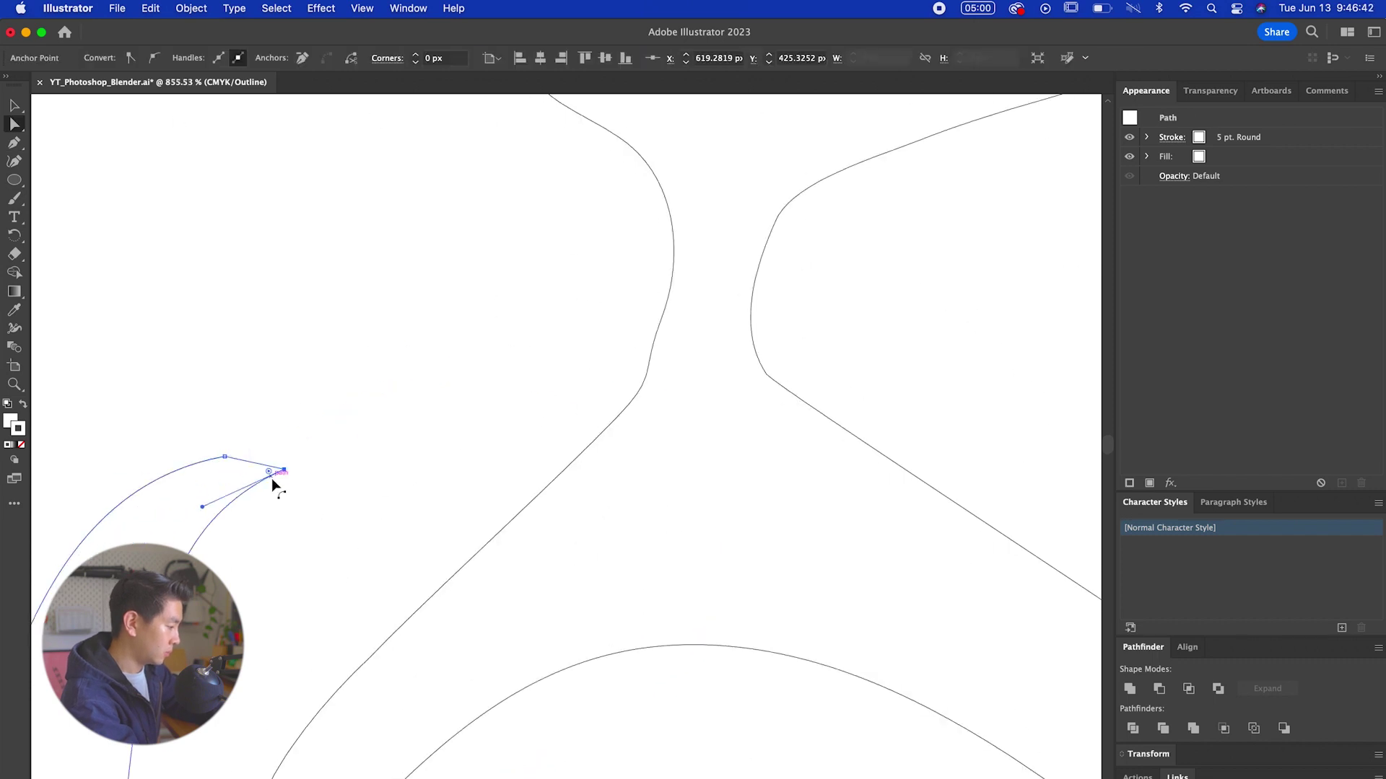
{"action": "key", "text": "p"}
{"action": "left_click", "coordinate": [459, 408]}
{"action": "left_click", "coordinate": [405, 408]}
{"action": "scroll", "coordinate": [406, 417], "scroll_direction": "down", "scroll_amount": 5}
{"action": "left_click", "coordinate": [455, 366]}
{"action": "scroll", "coordinate": [457, 339], "scroll_direction": "down", "scroll_amount": 3}
{"action": "left_click", "coordinate": [450, 325]}
{"action": "left_click", "coordinate": [461, 313]}
{"action": "scroll", "coordinate": [458, 325], "scroll_direction": "down", "scroll_amount": 5}
{"action": "key", "text": "a"}
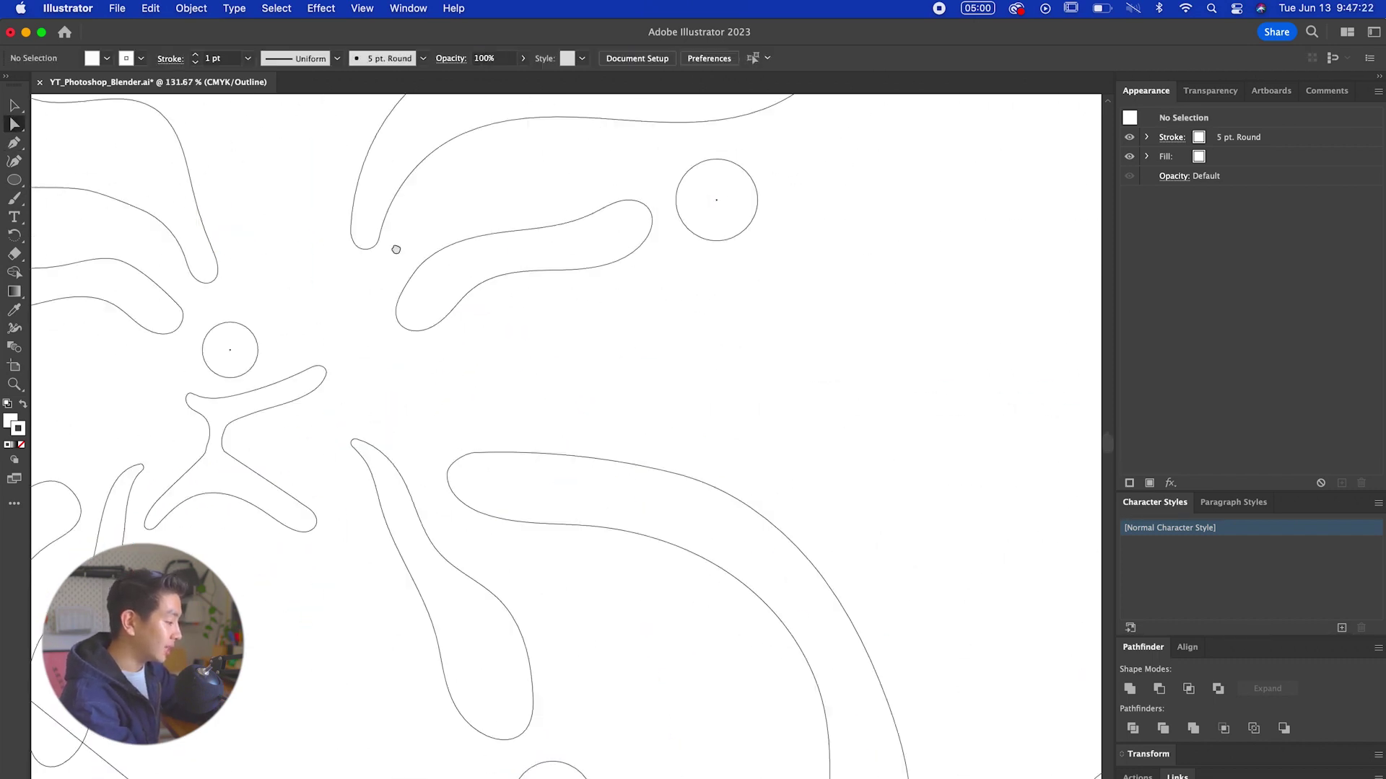
Add two progressively smaller copies of the white circle in a column beneath the one beside the mouth's far corner
{"action": "left_click", "coordinate": [458, 535]}
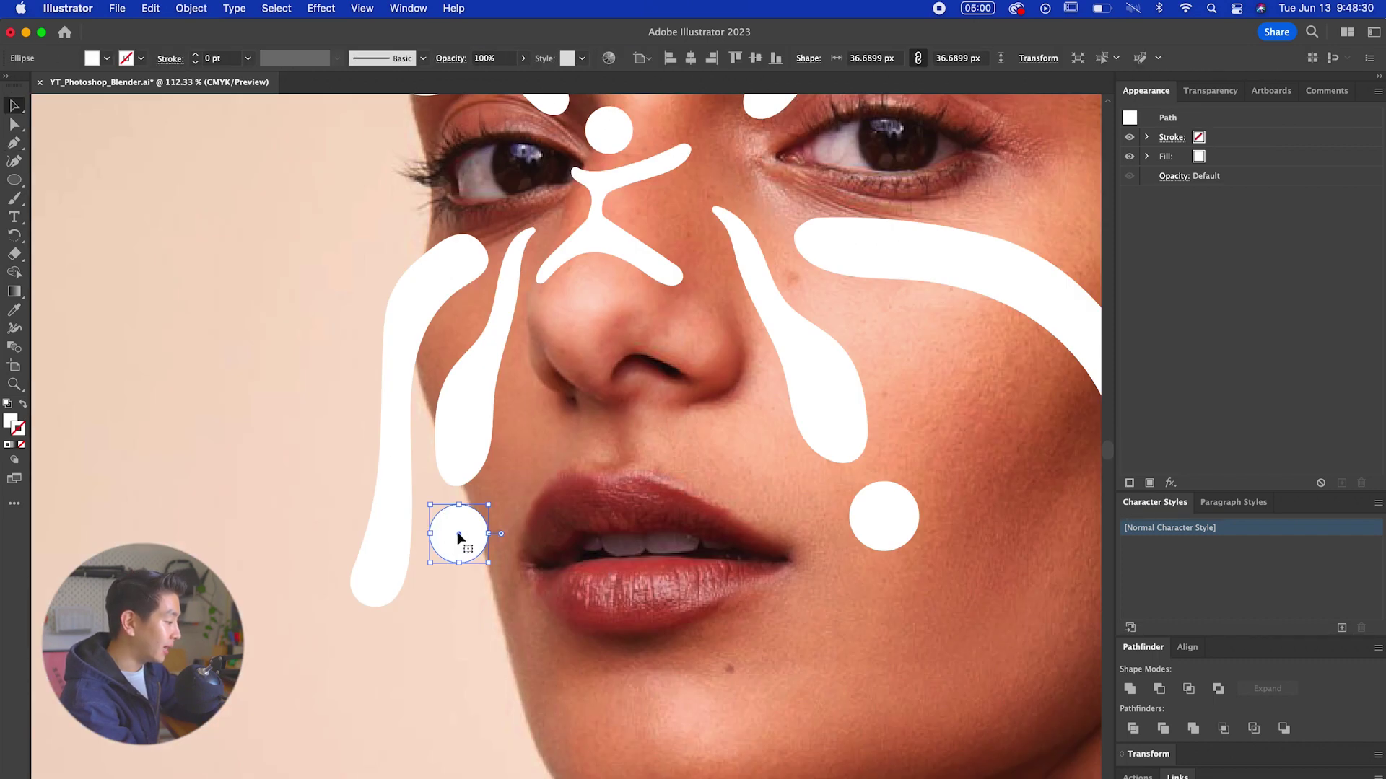
{"action": "left_click_drag", "start_coordinate": [459, 534], "coordinate": [437, 622]}
{"action": "scroll", "coordinate": [472, 601], "scroll_direction": "up", "scroll_amount": 5}
{"action": "left_click_drag", "start_coordinate": [493, 672], "coordinate": [480, 662]}
{"action": "left_click_drag", "start_coordinate": [459, 617], "coordinate": [469, 606]}
{"action": "left_click_drag", "start_coordinate": [457, 702], "coordinate": [501, 744]}
{"action": "left_click_drag", "start_coordinate": [529, 724], "coordinate": [490, 705]}
Copy the two smaller circles beneath the circle on the opposite side of the mouth, reflect them and adjust their placement
{"action": "scroll", "coordinate": [484, 708], "scroll_direction": "down", "scroll_amount": 5}
{"action": "left_click", "coordinate": [595, 722]}
{"action": "scroll", "coordinate": [521, 721], "scroll_direction": "down", "scroll_amount": 5}
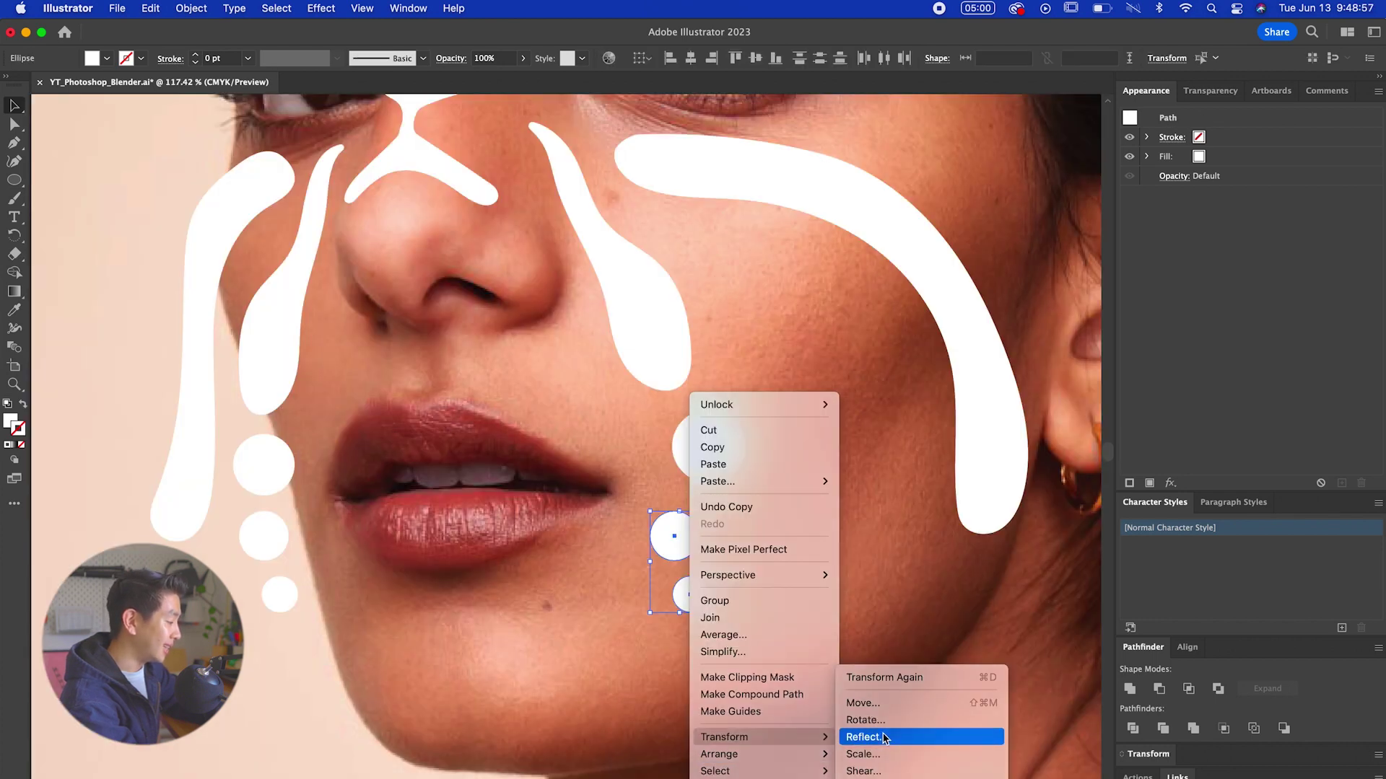
{"action": "left_click", "coordinate": [885, 738]}
{"action": "left_click_drag", "start_coordinate": [697, 533], "coordinate": [720, 522]}
{"action": "scroll", "coordinate": [720, 521], "scroll_direction": "down", "scroll_amount": 5}
{"action": "left_click", "coordinate": [740, 522]}
{"action": "scroll", "coordinate": [728, 493], "scroll_direction": "up", "scroll_amount": 3}
{"action": "left_click_drag", "start_coordinate": [730, 641], "coordinate": [682, 492]}
{"action": "left_click", "coordinate": [693, 490], "text": "shift"}
{"action": "left_click", "coordinate": [738, 443]}
{"action": "scroll", "coordinate": [737, 443], "scroll_direction": "down", "scroll_amount": 2}
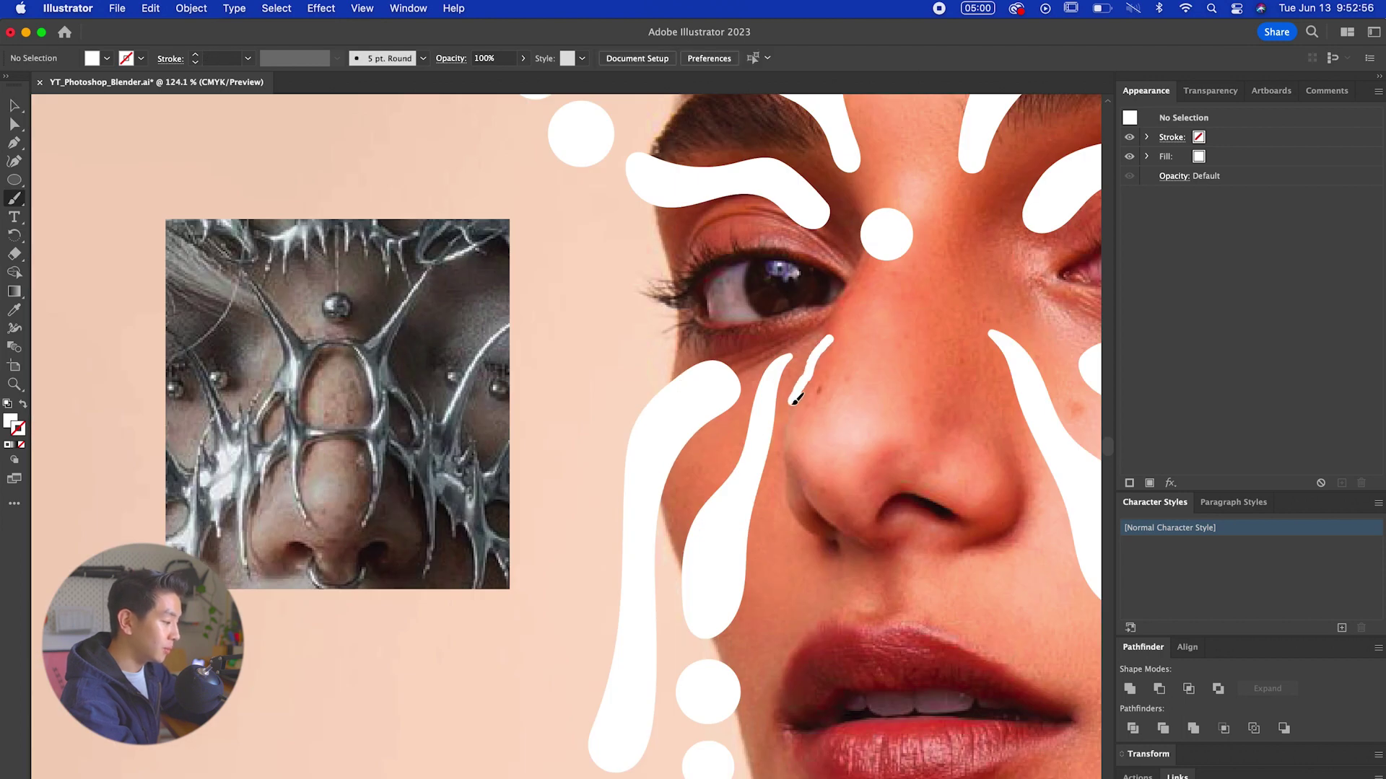
Paint a thin tapering outline beside the bridge of the nose with the Paintbrush, and swap its stroke and fill
{"action": "left_click_drag", "start_coordinate": [800, 403], "coordinate": [818, 384]}
{"action": "scroll", "coordinate": [801, 403], "scroll_direction": "down", "scroll_amount": 2}
{"action": "scroll", "coordinate": [711, 393], "scroll_direction": "up", "scroll_amount": 1}
{"action": "mouse_move", "coordinate": [775, 425]}
{"action": "left_mouse_down"}
{"action": "mouse_move", "coordinate": [689, 425]}
{"action": "mouse_move", "coordinate": [778, 420]}
{"action": "left_mouse_up"}
{"action": "key", "text": "v"}
{"action": "key", "text": "shift+x"}
{"action": "scroll", "coordinate": [696, 371], "scroll_direction": "up", "scroll_amount": 2}
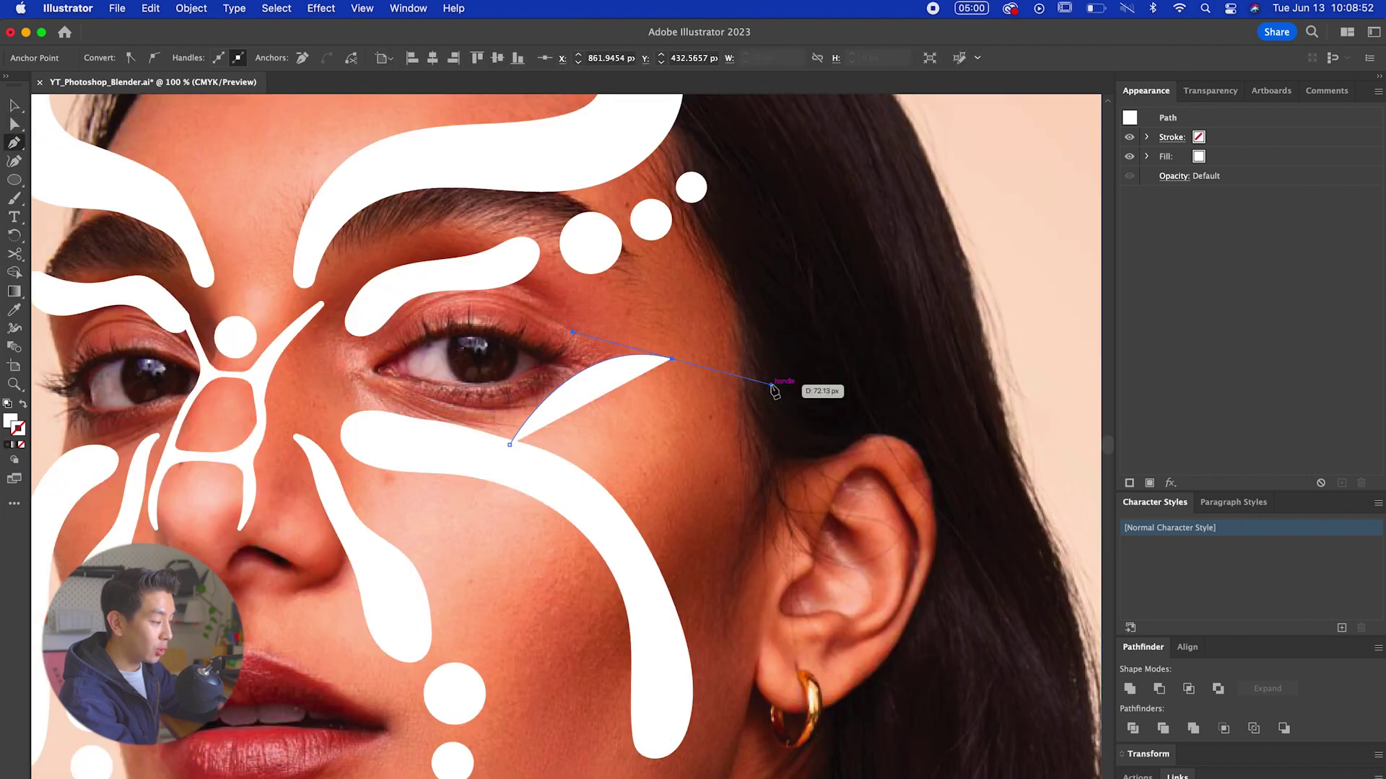
Draw a tapered crescent with the Pen tool, arching from the cheek shape beneath the eye towards the ear
{"action": "left_click_drag", "start_coordinate": [756, 482], "coordinate": [610, 366]}
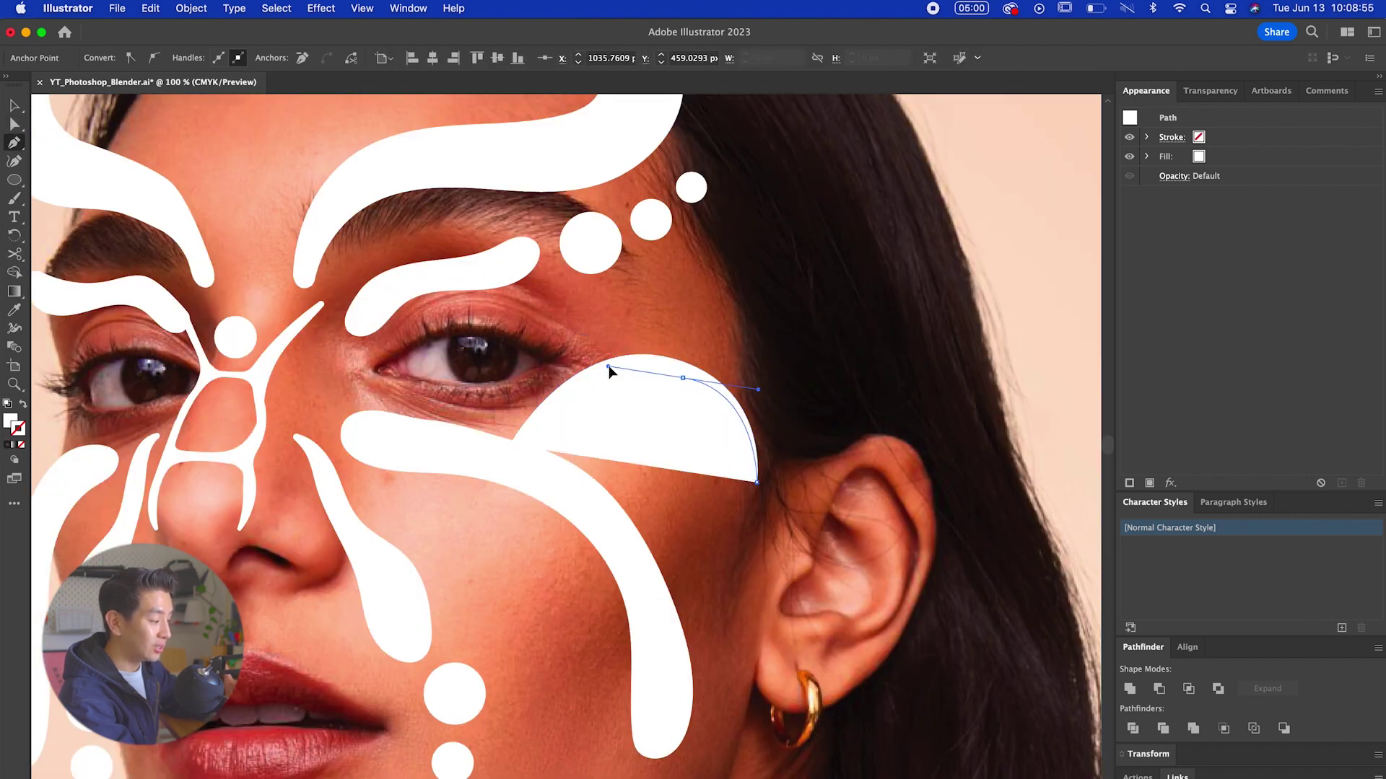
{"action": "left_click", "coordinate": [540, 457]}
{"action": "left_click", "coordinate": [14, 124]}
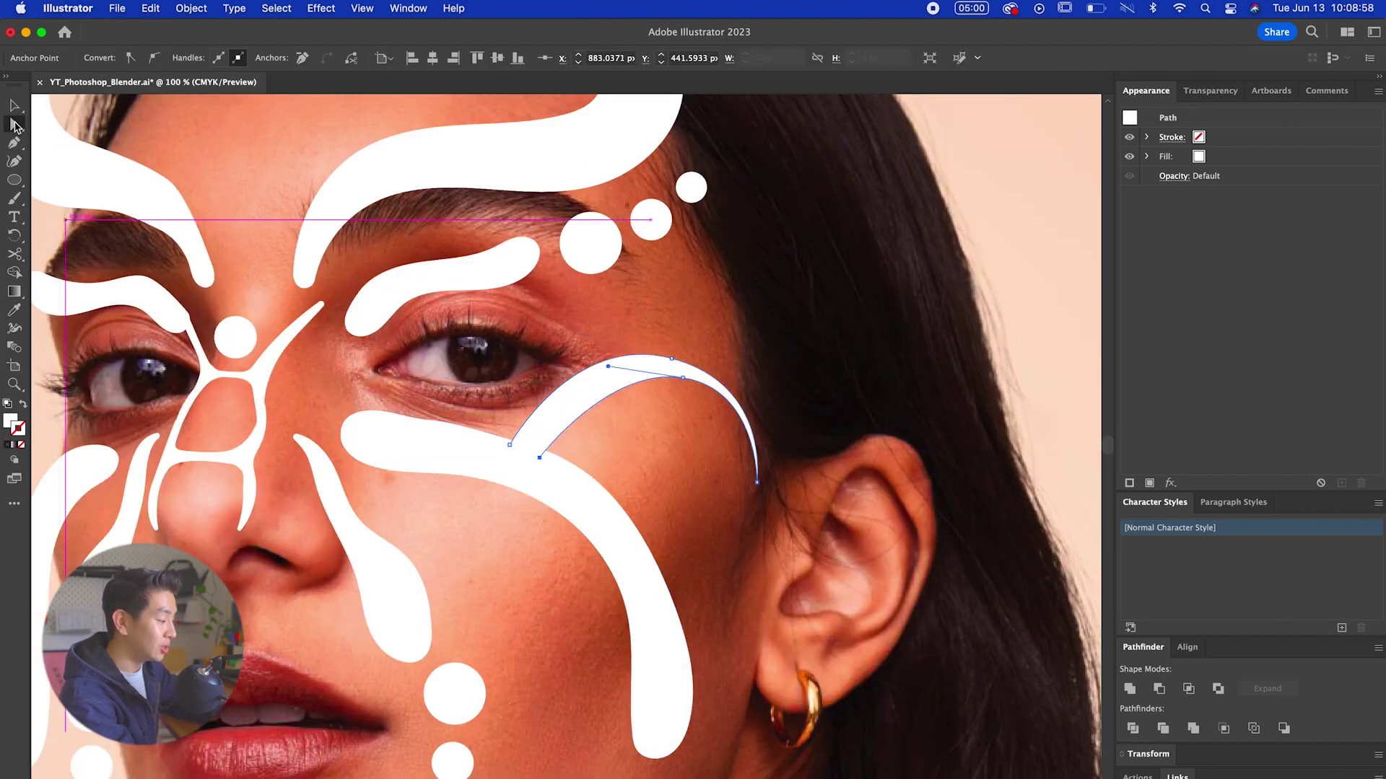
Place copies of the crescent further down the curved cheek shape, adjusting each copy's position and angle
{"action": "scroll", "coordinate": [511, 504], "scroll_direction": "up", "scroll_amount": 2}
{"action": "left_click_drag", "start_coordinate": [509, 411], "coordinate": [588, 430]}
{"action": "left_click_drag", "start_coordinate": [664, 287], "coordinate": [643, 222]}
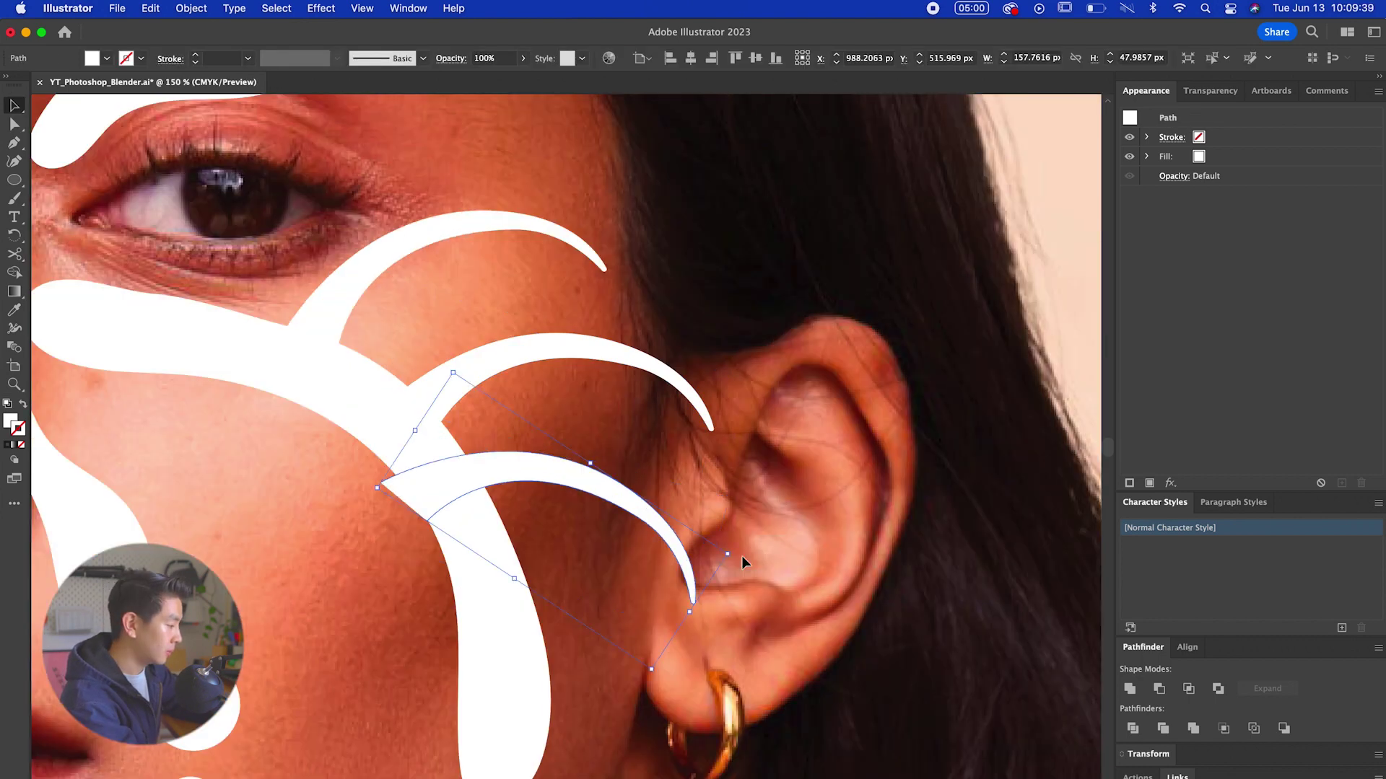
{"action": "scroll", "coordinate": [742, 556], "scroll_direction": "down", "scroll_amount": 3}
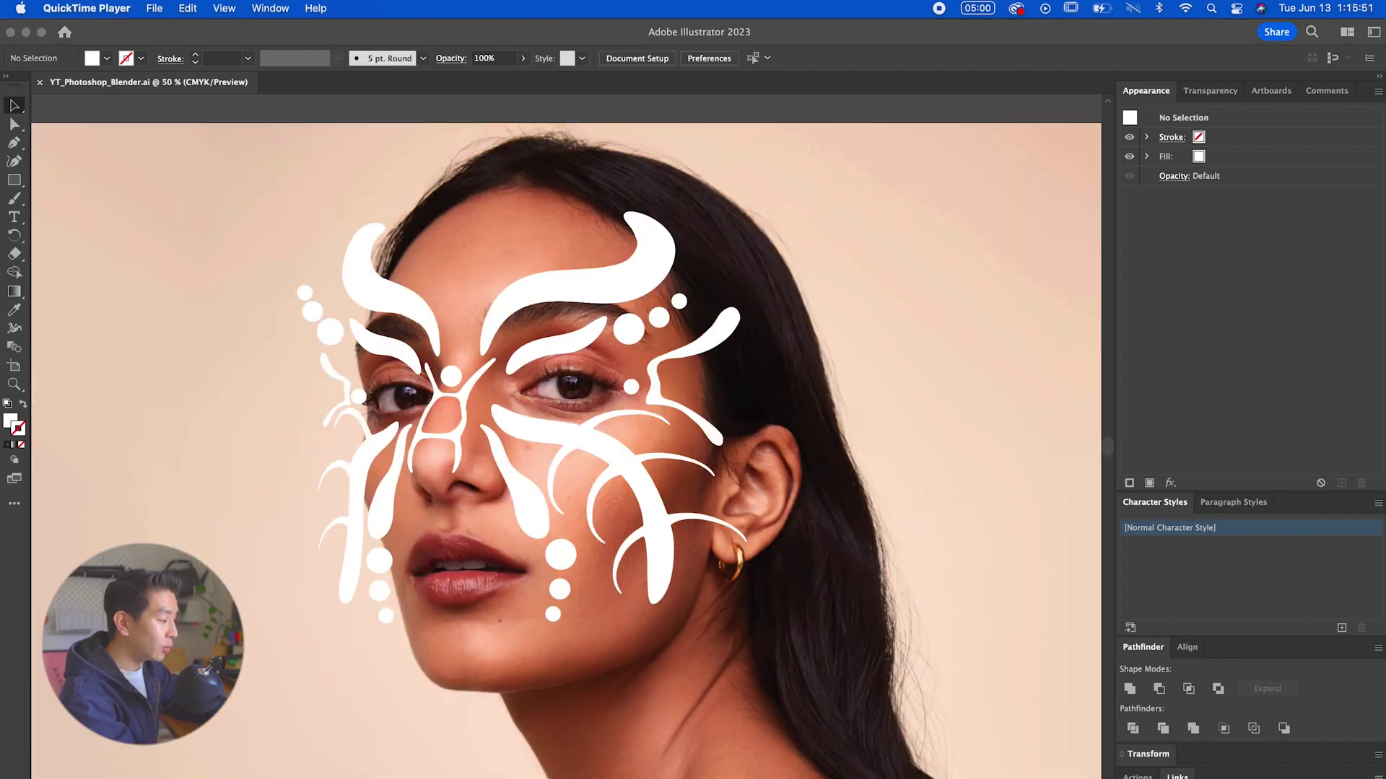
Select all the white jewellery shapes on the face and group them
{"action": "left_click", "coordinate": [556, 483]}
{"action": "scroll", "coordinate": [556, 484], "scroll_direction": "up", "scroll_amount": 3}
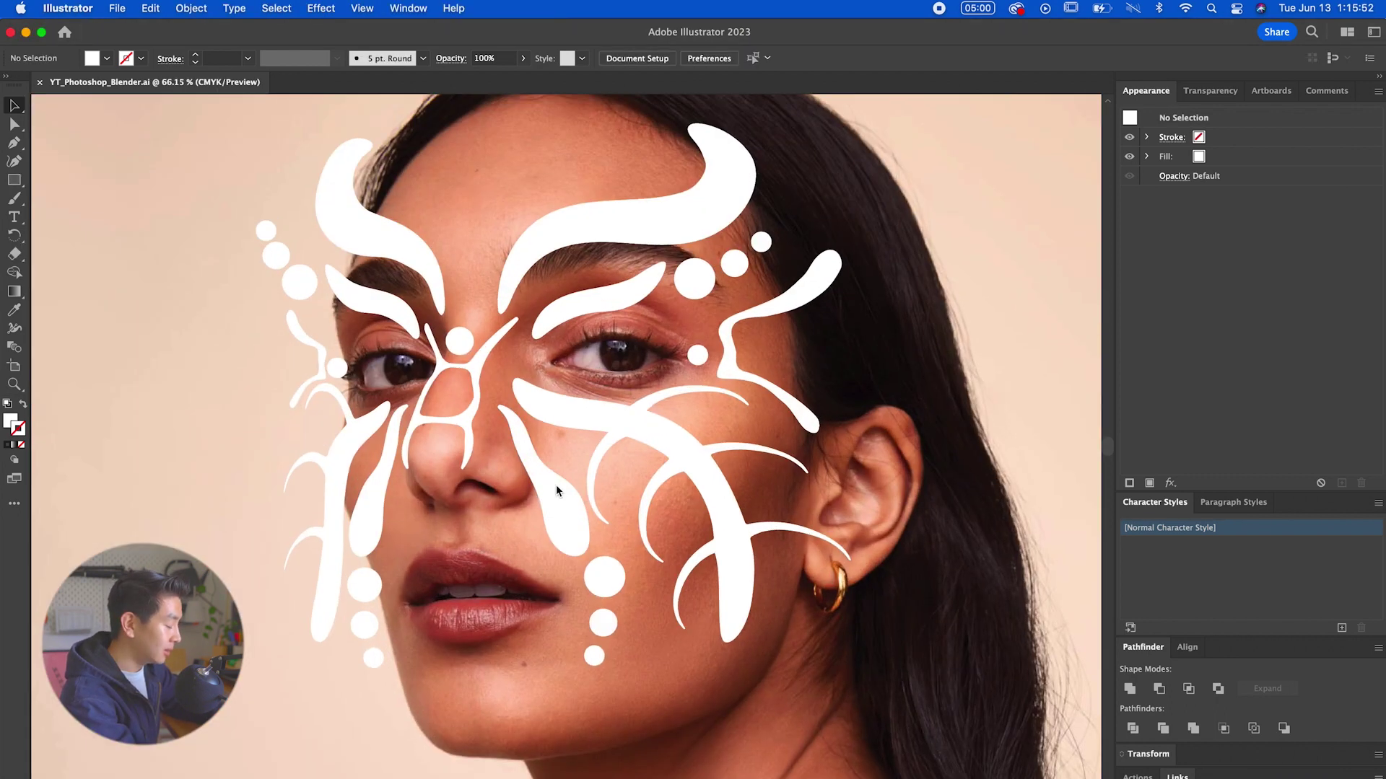
{"action": "scroll", "coordinate": [597, 529], "scroll_direction": "down", "scroll_amount": 3}
{"action": "scroll", "coordinate": [711, 693], "scroll_direction": "down", "scroll_amount": 1}
{"action": "left_click", "coordinate": [683, 531]}
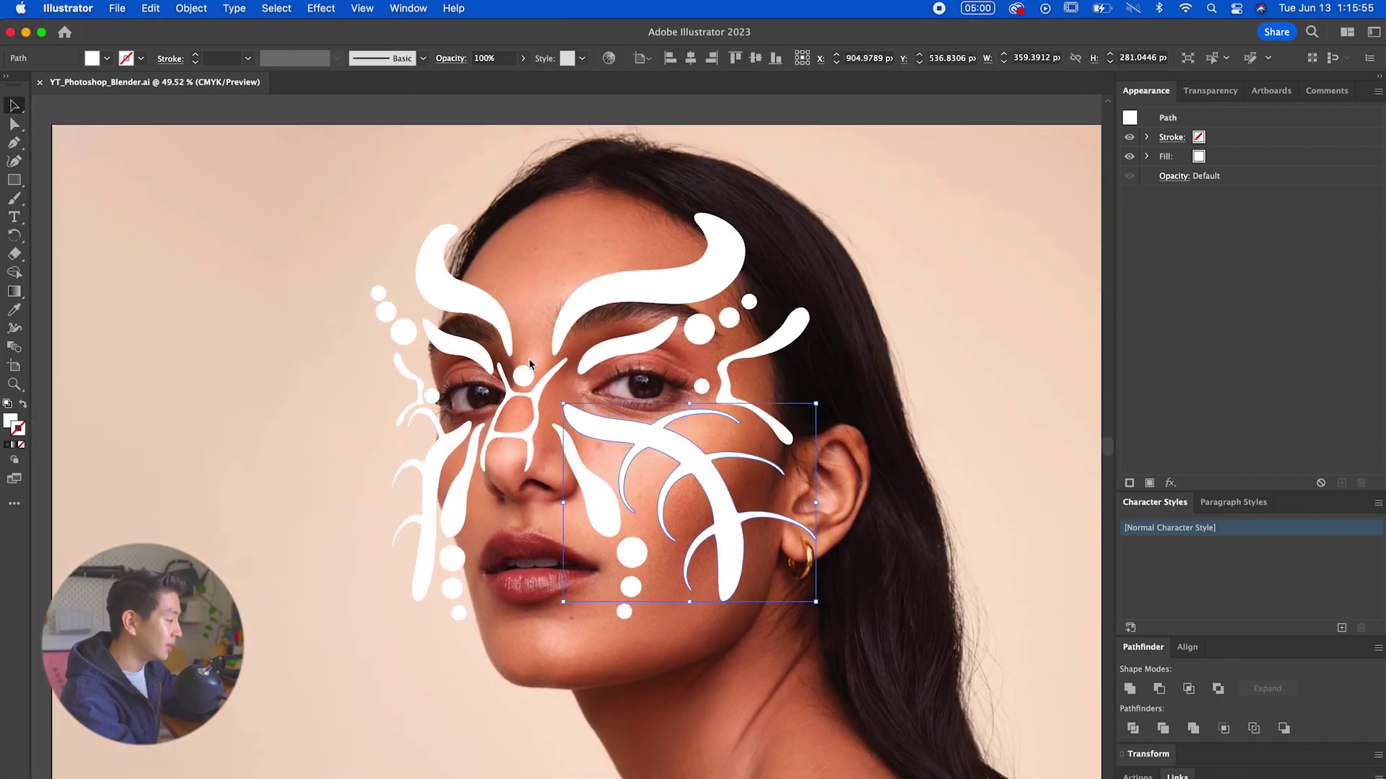
{"action": "left_click_drag", "start_coordinate": [332, 165], "coordinate": [894, 682]}
{"action": "key", "text": "super+g"}
Switch to Photoshop and paste the copied vector artwork onto the portrait as a smart object
{"action": "key", "text": "super+Tab"}
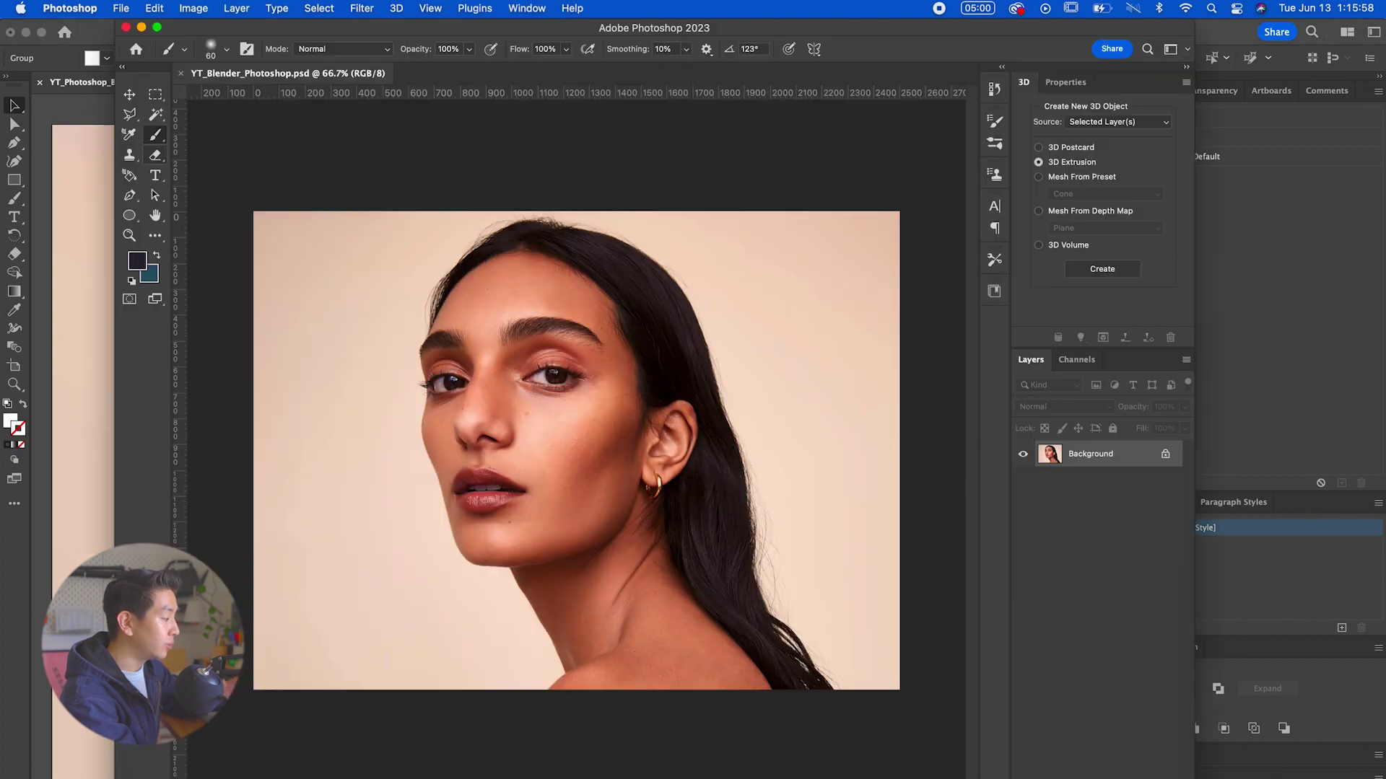
{"action": "double_click", "coordinate": [778, 30]}
{"action": "key", "text": "v"}
{"action": "key", "text": "super+1"}
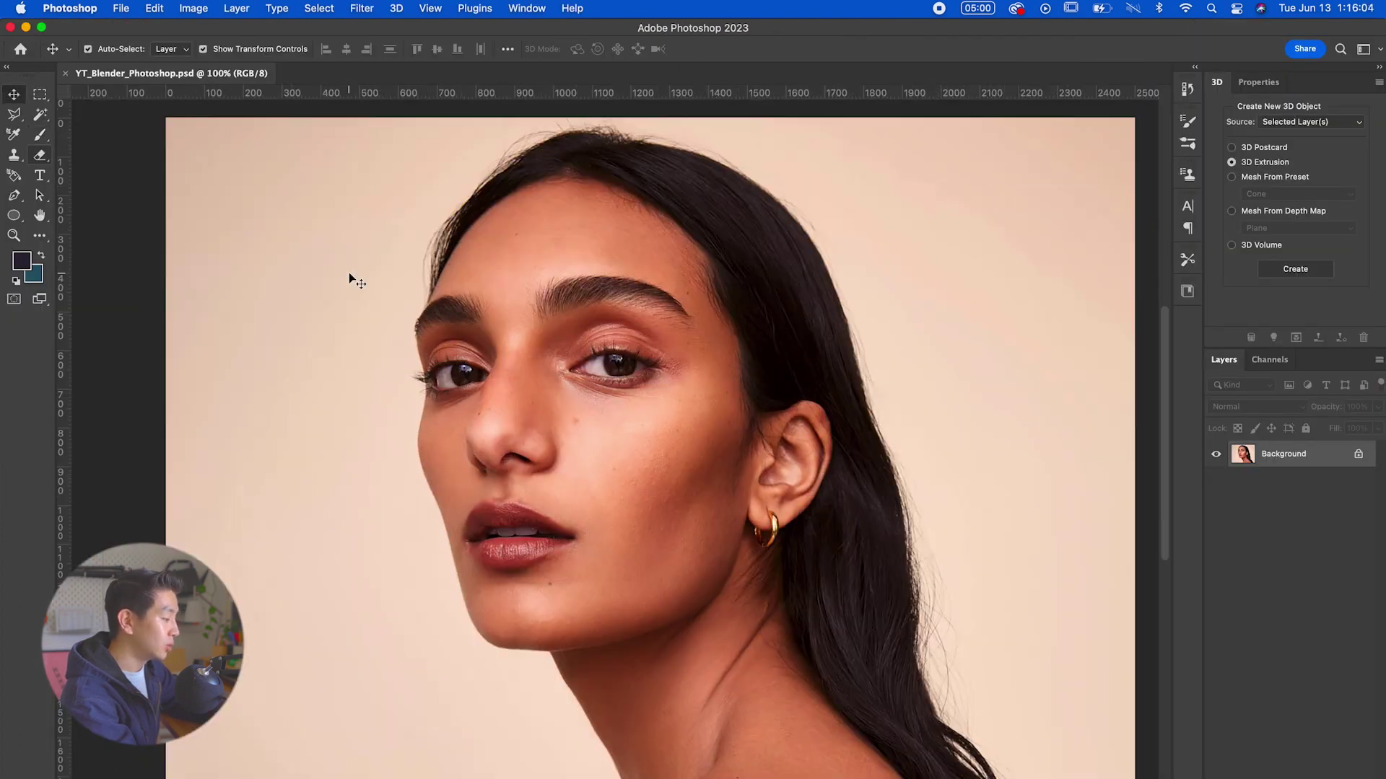
{"action": "key", "text": "super+v"}
{"action": "key", "text": "Return"}
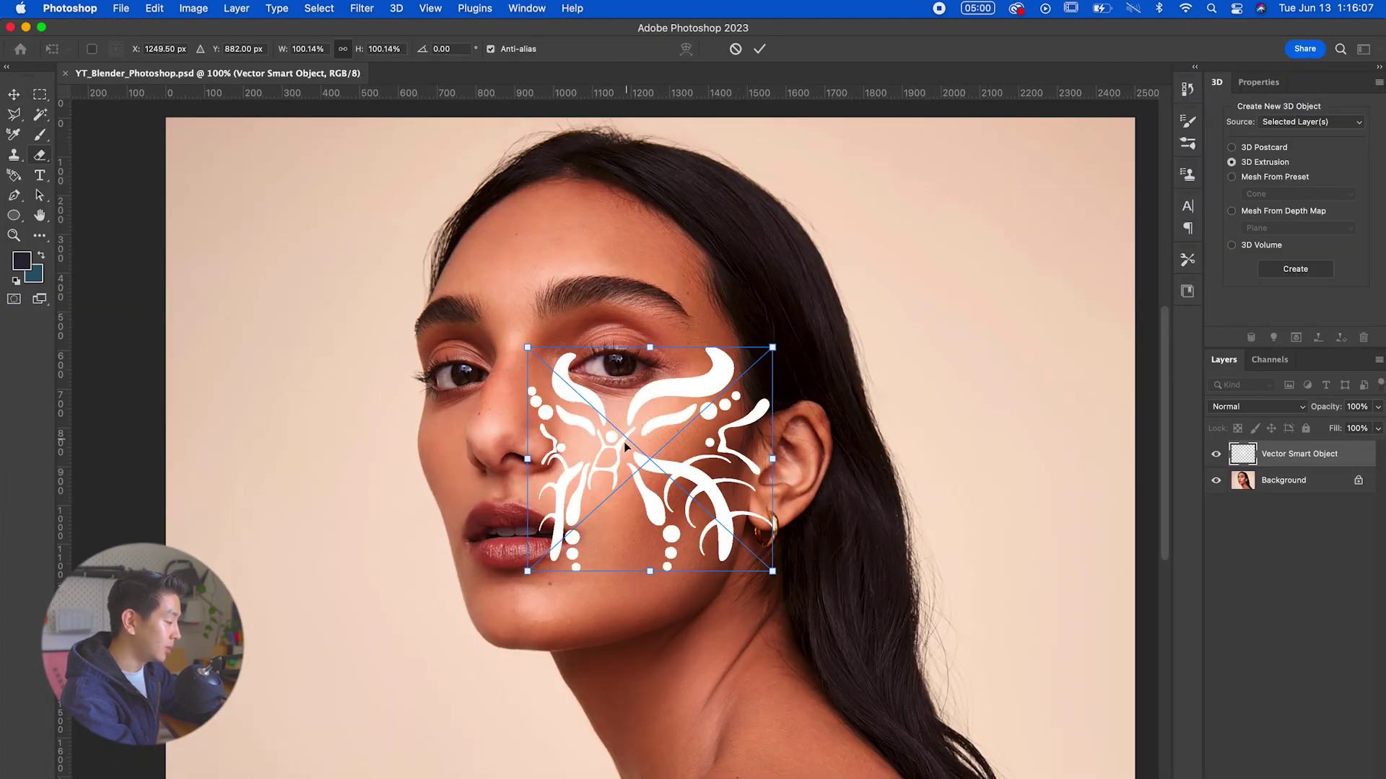
Scale the pasted artwork to about 202% width and 204% height, align it with the facial features, and commit the transform
{"action": "left_click_drag", "start_coordinate": [624, 442], "coordinate": [508, 388]}
{"action": "left_click_drag", "start_coordinate": [534, 520], "coordinate": [600, 400]}
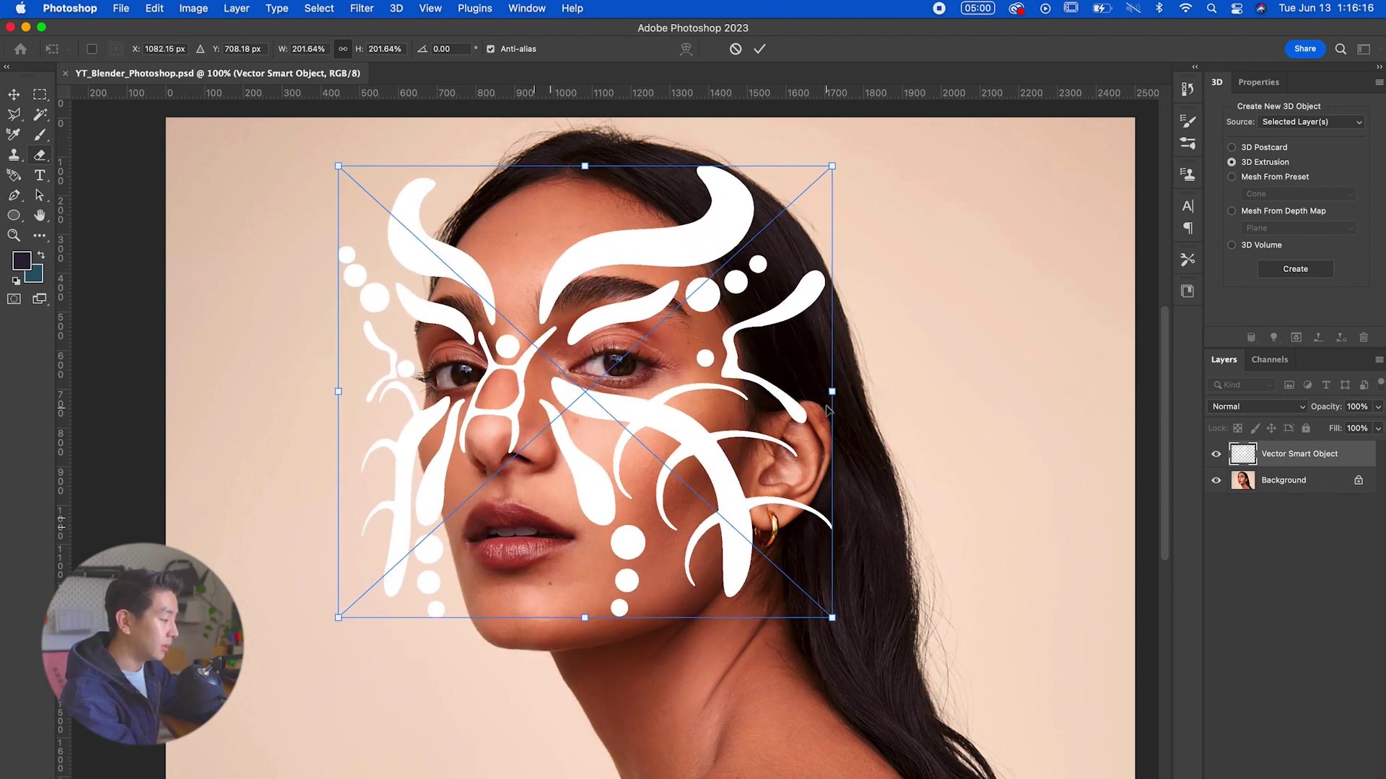
{"action": "left_click_drag", "start_coordinate": [833, 391], "coordinate": [845, 391]}
{"action": "left_click_drag", "start_coordinate": [645, 422], "coordinate": [638, 419]}
{"action": "left_click_drag", "start_coordinate": [341, 389], "coordinate": [347, 389]}
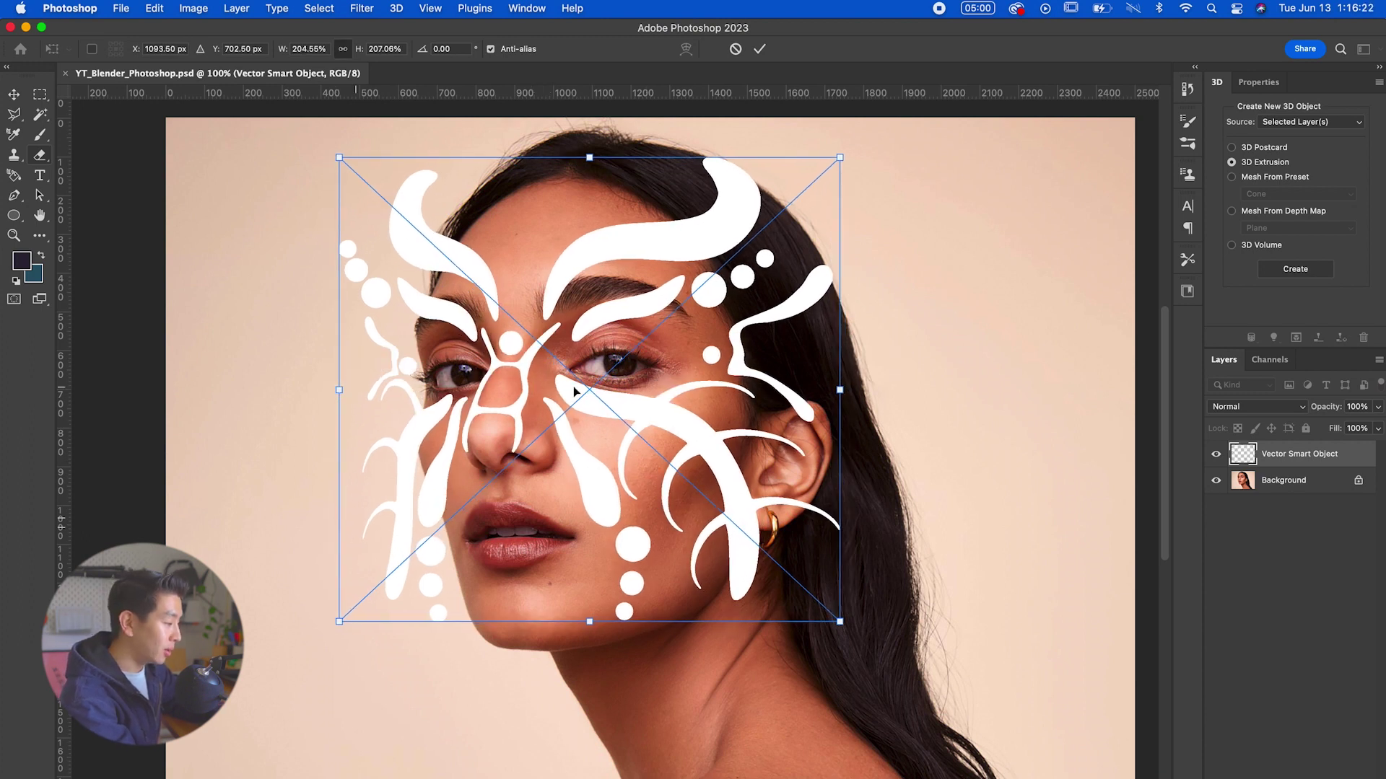
{"action": "left_click_drag", "start_coordinate": [839, 389], "coordinate": [831, 389]}
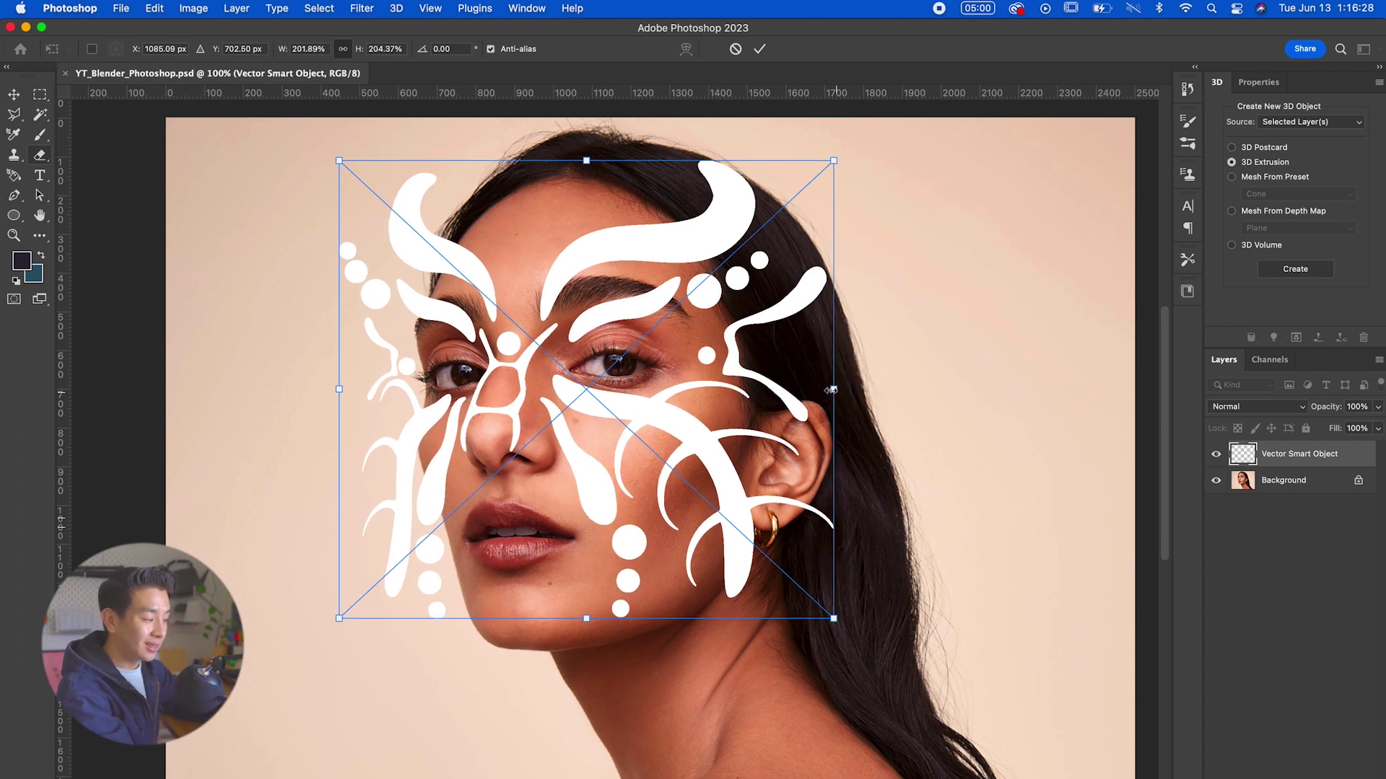
{"action": "key", "text": "Return"}
{"action": "left_click", "coordinate": [1050, 450]}
{"action": "key", "text": "super+0"}
{"action": "key", "text": "super+1"}
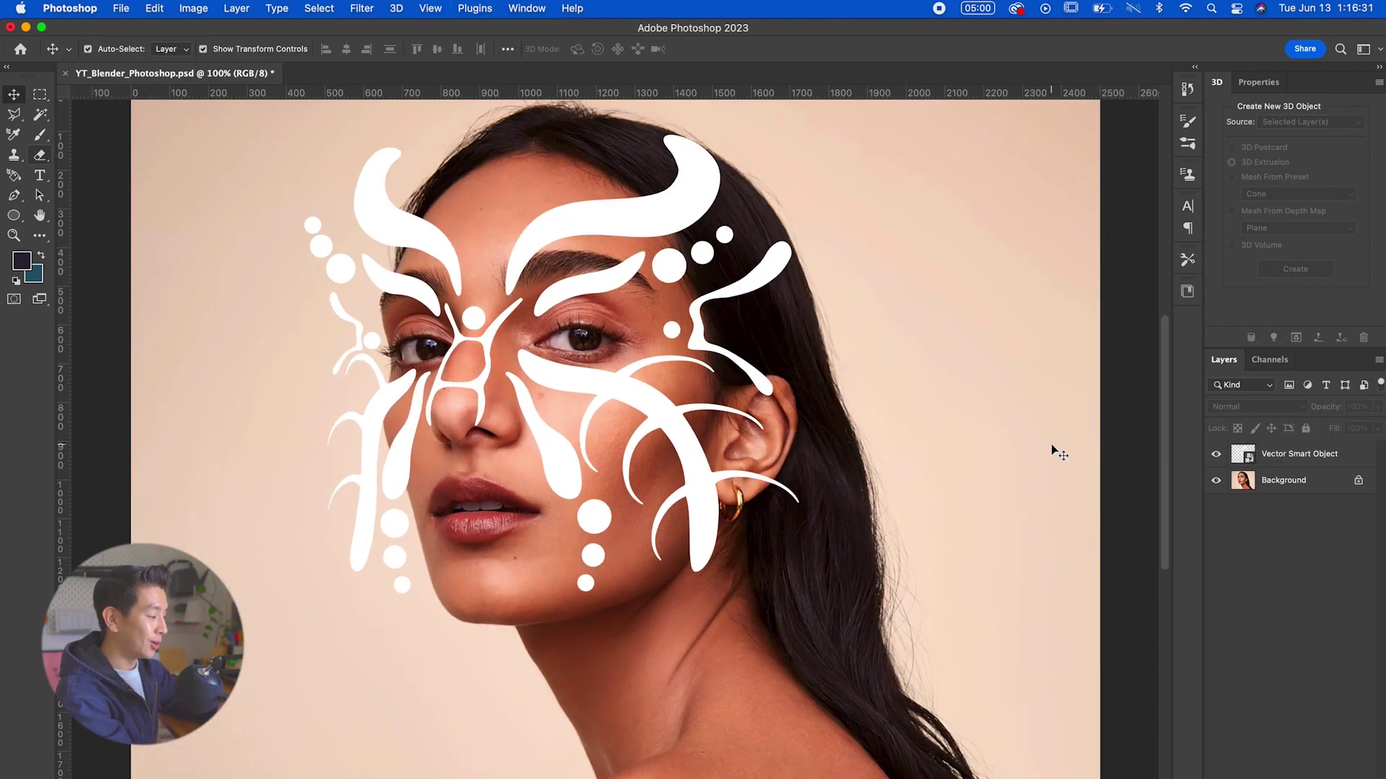
{"action": "scroll", "coordinate": [547, 395], "scroll_direction": "left", "scroll_amount": 2}
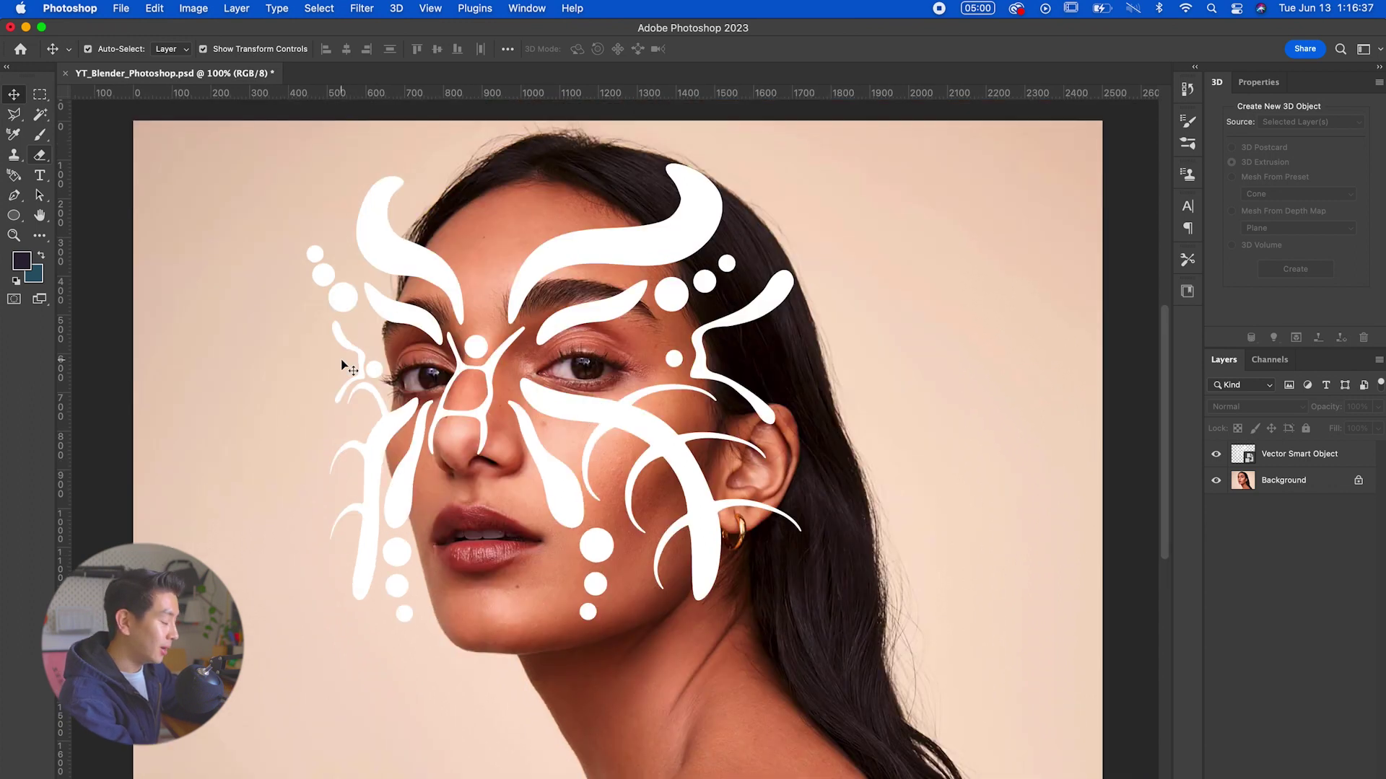
Review the Technology Previews preferences, checking the Deactivate Native Canvas option
{"action": "left_click", "coordinate": [80, 7]}
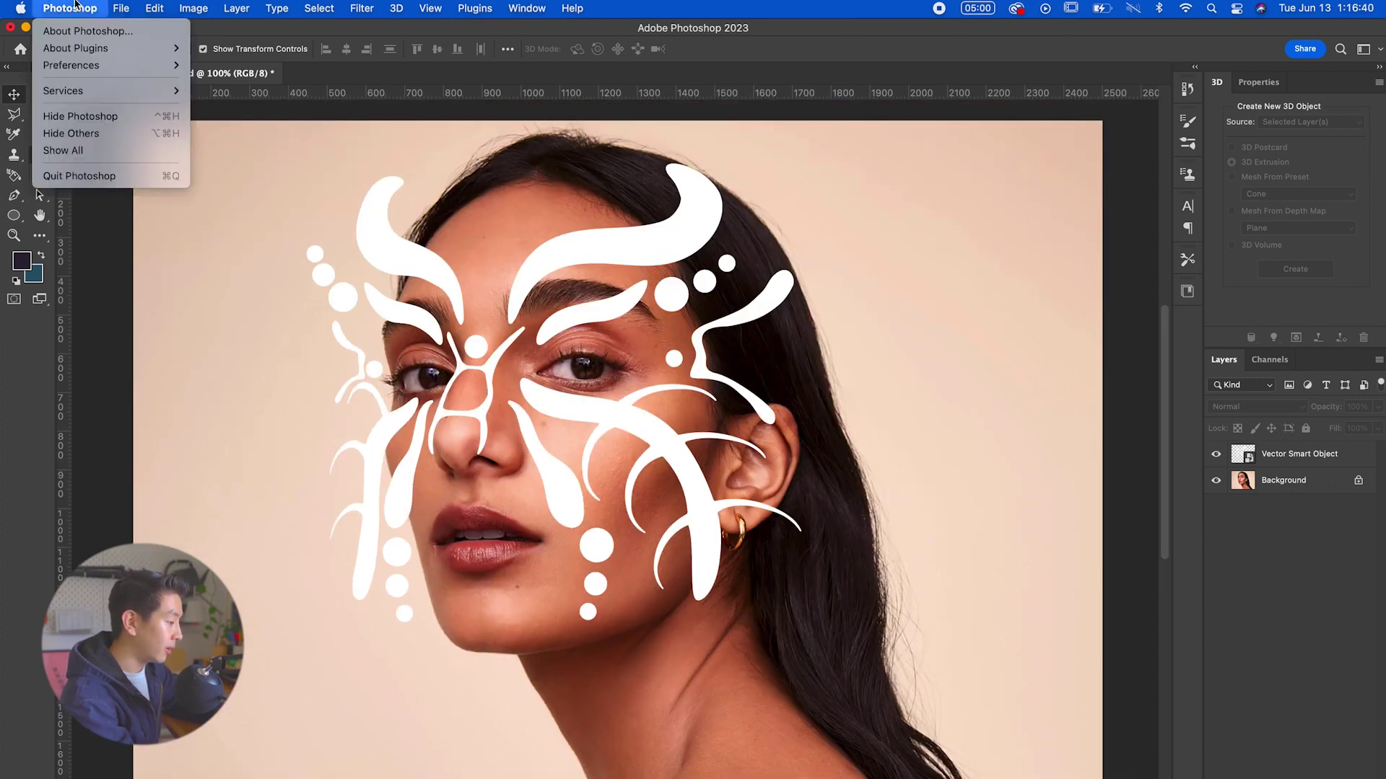
{"action": "mouse_move", "coordinate": [75, 68]}
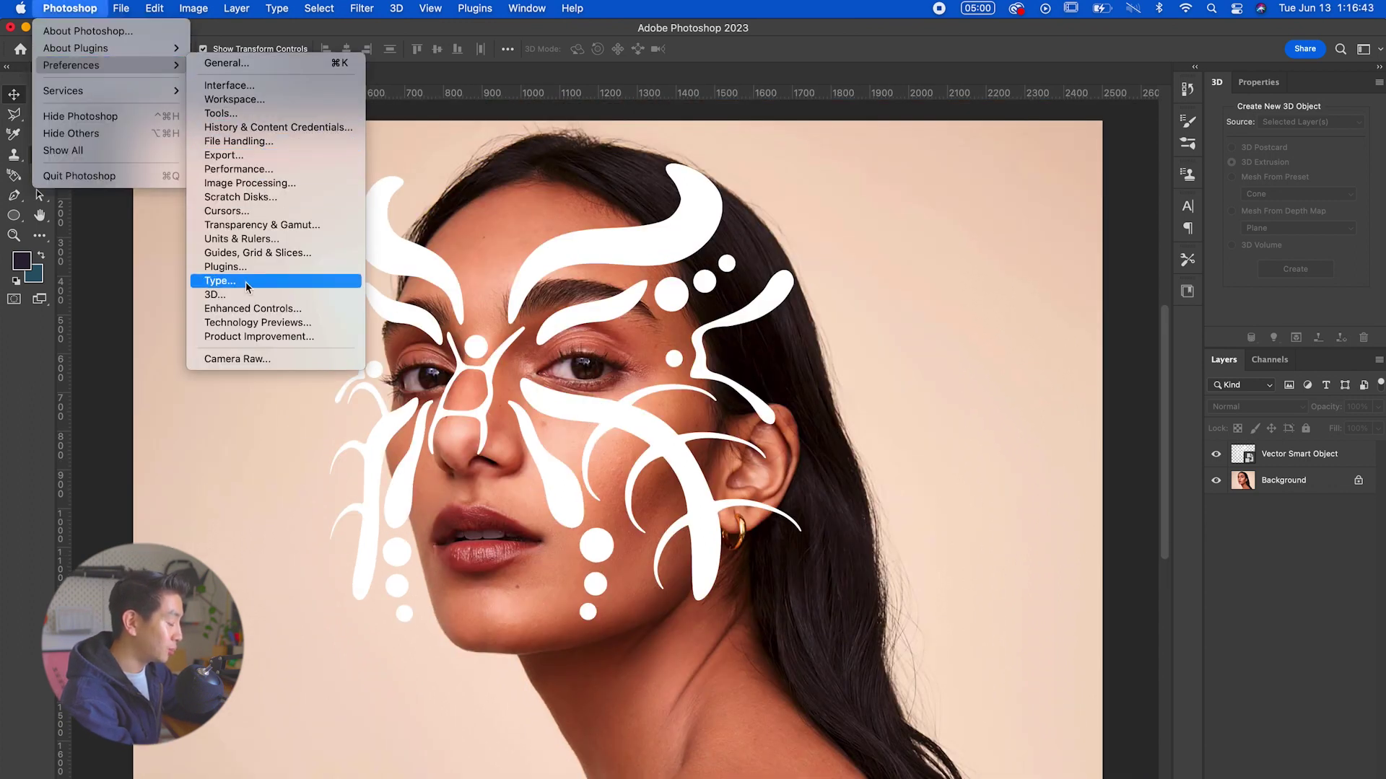
{"action": "left_click", "coordinate": [245, 323]}
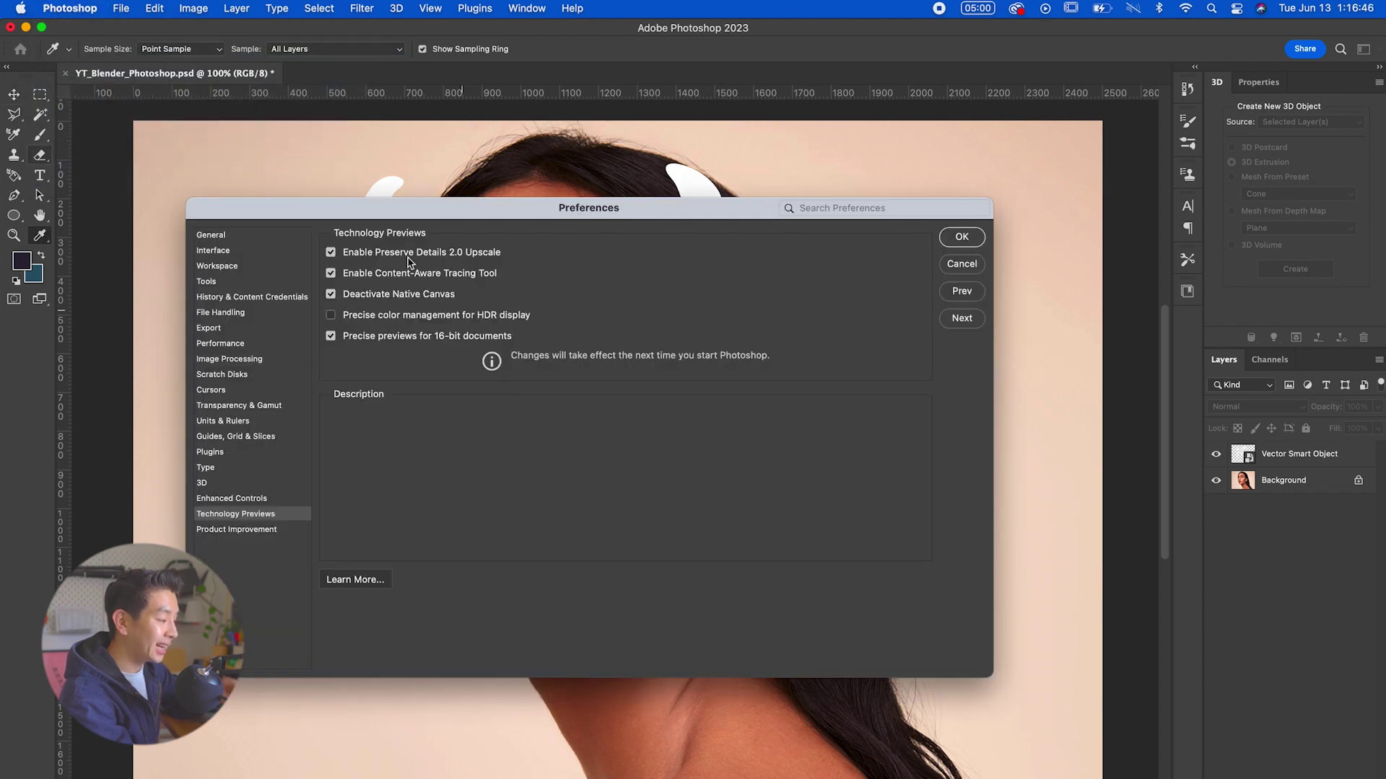
{"action": "mouse_move", "coordinate": [423, 313]}
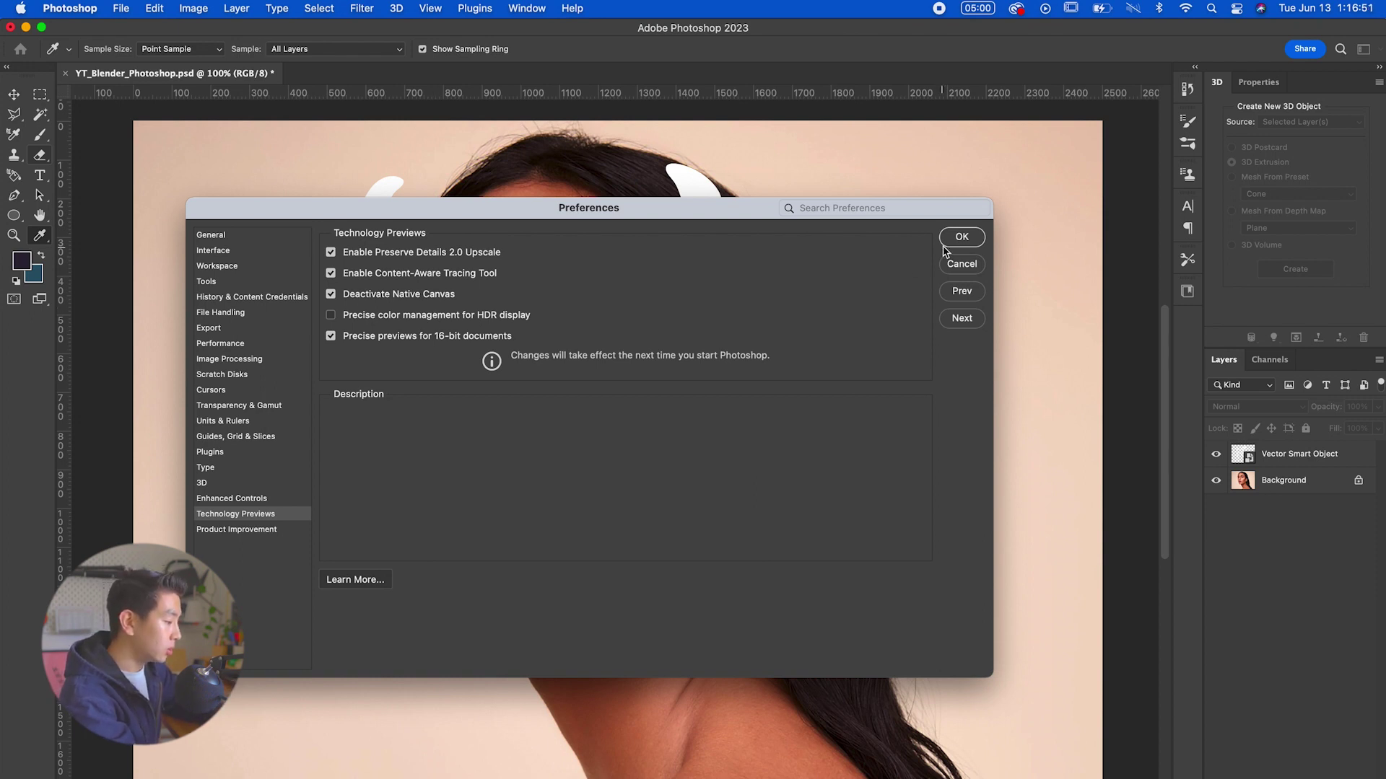
{"action": "left_click", "coordinate": [245, 344]}
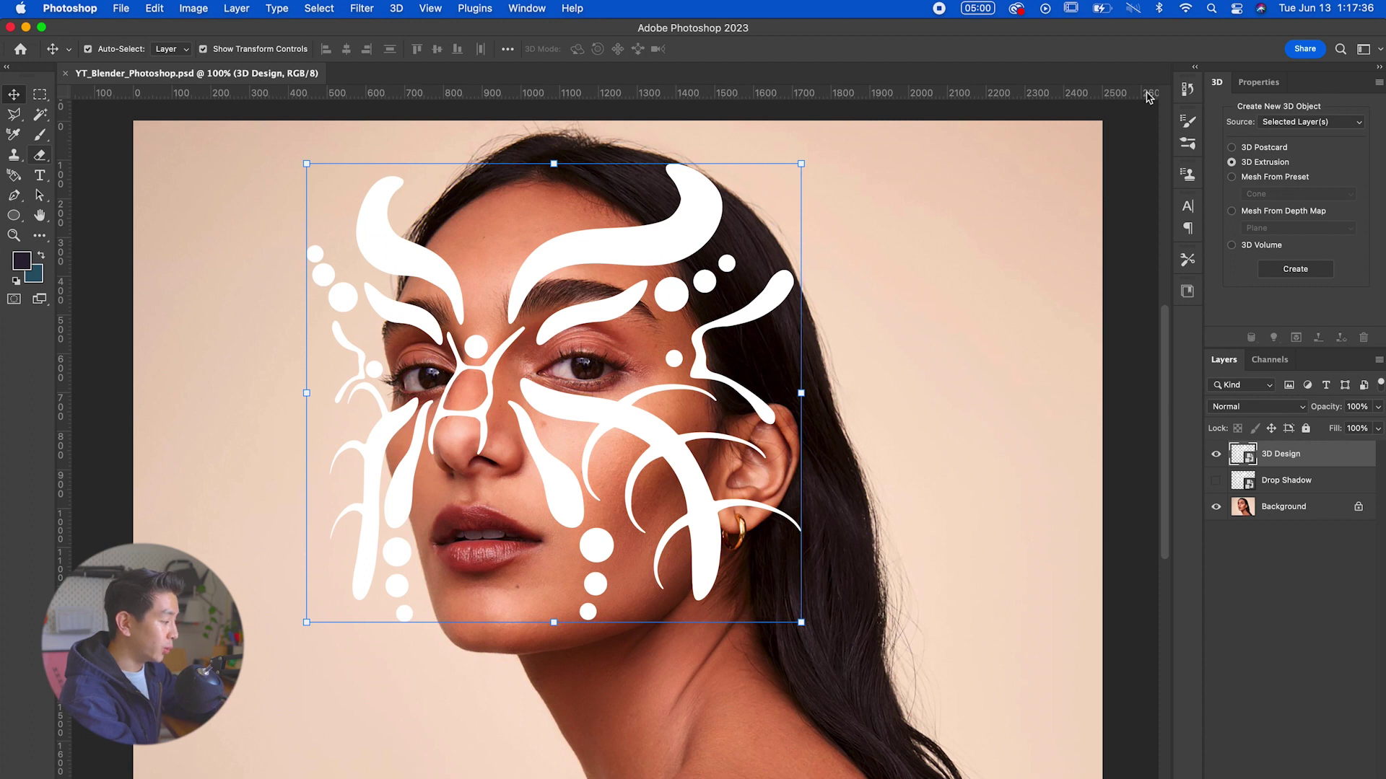
Undock the 3D settings beside the portrait and create a 3D extrusion from the 3D Design layer
{"action": "left_click", "coordinate": [536, 8]}
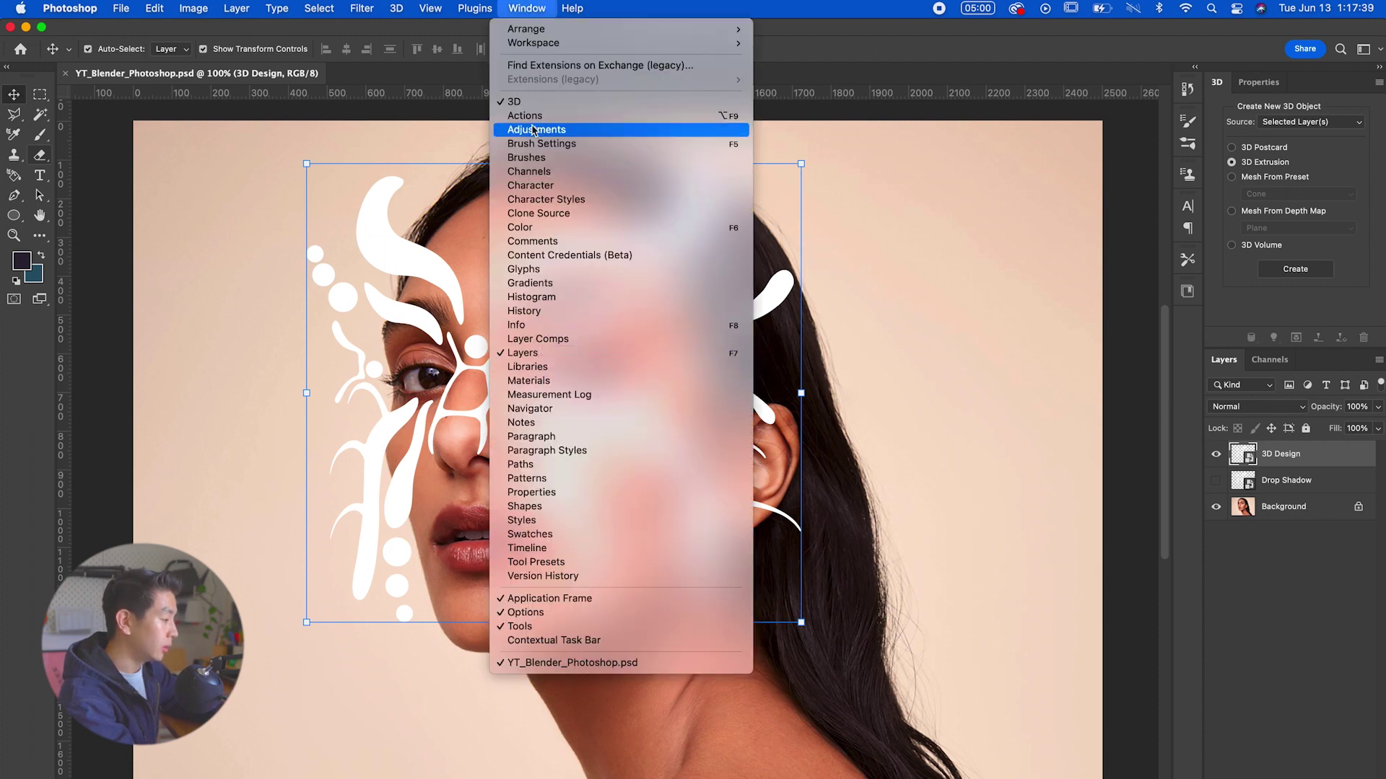
{"action": "left_click", "coordinate": [1127, 122]}
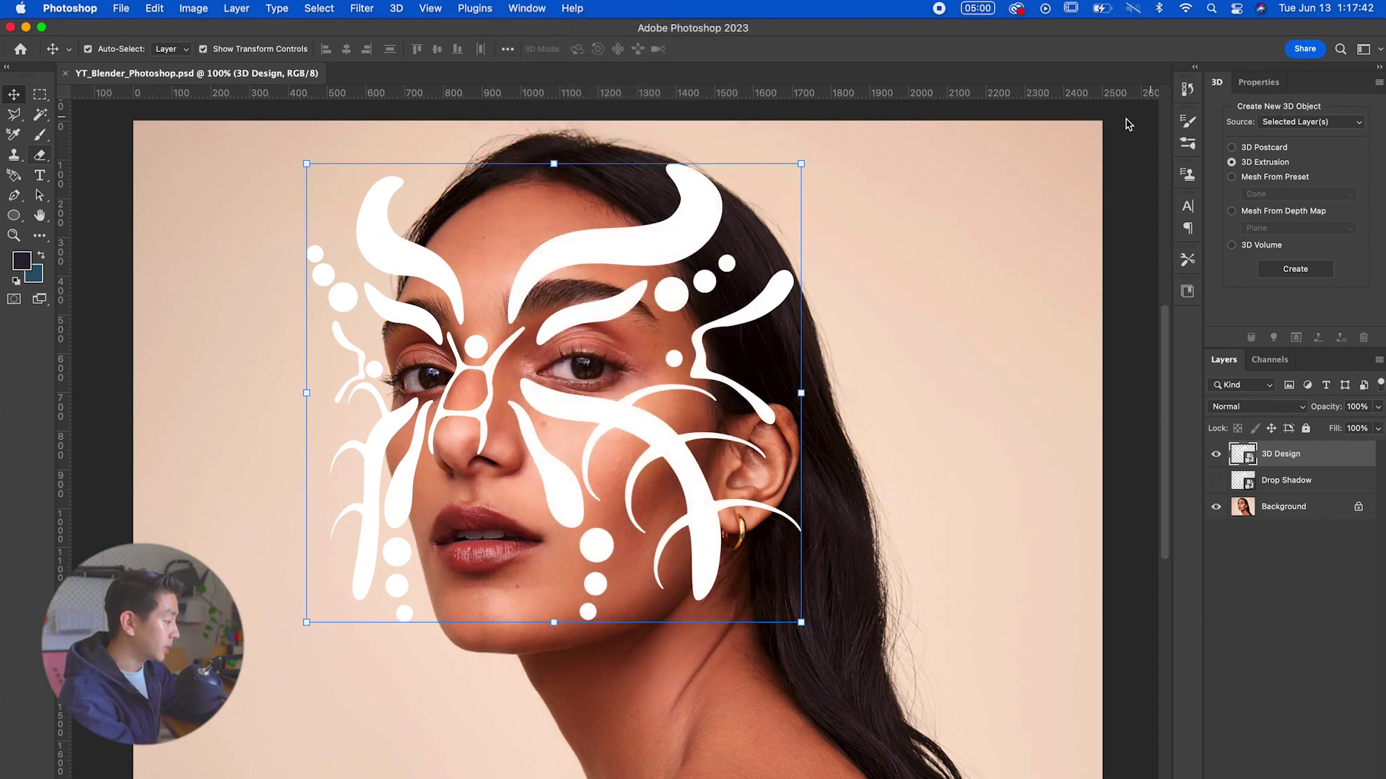
{"action": "left_click_drag", "start_coordinate": [1216, 87], "coordinate": [948, 205]}
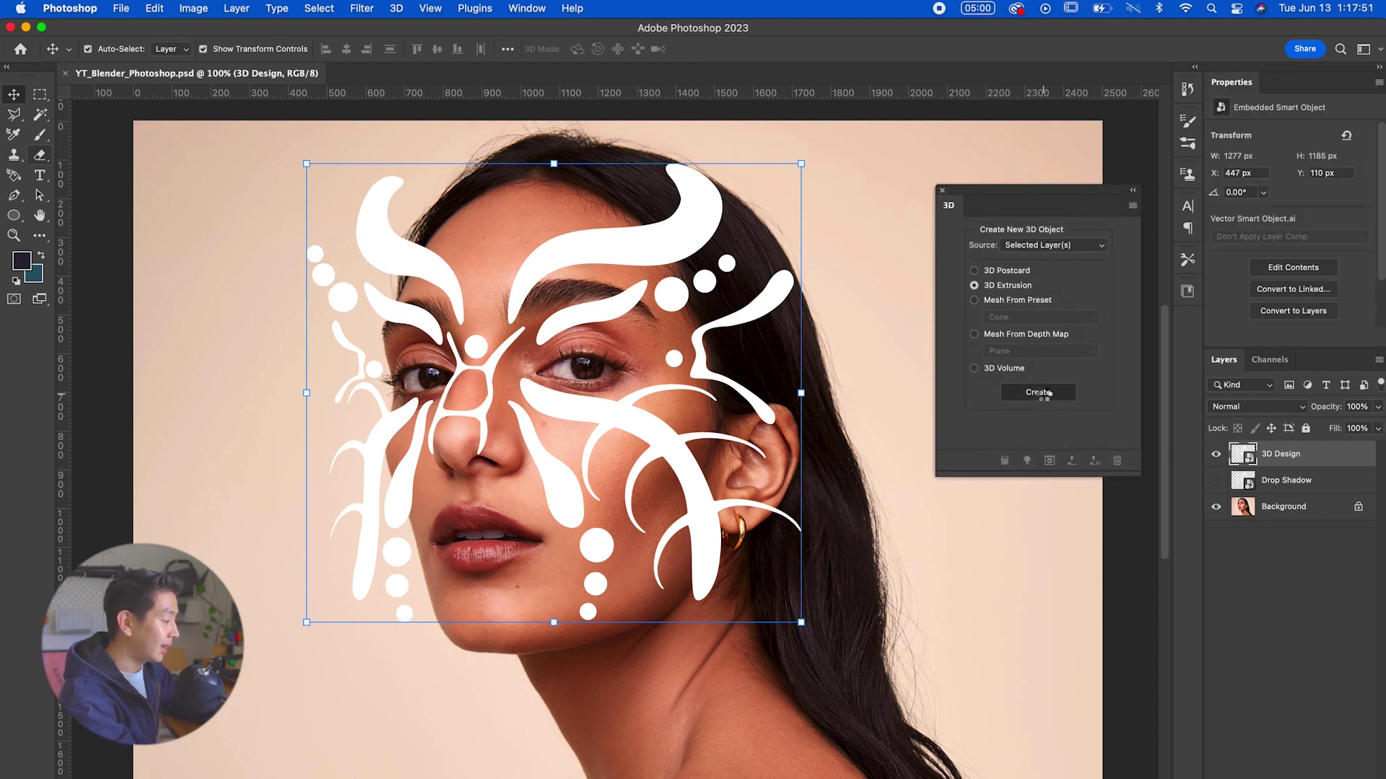
{"action": "left_click_drag", "start_coordinate": [986, 190], "coordinate": [1063, 198]}
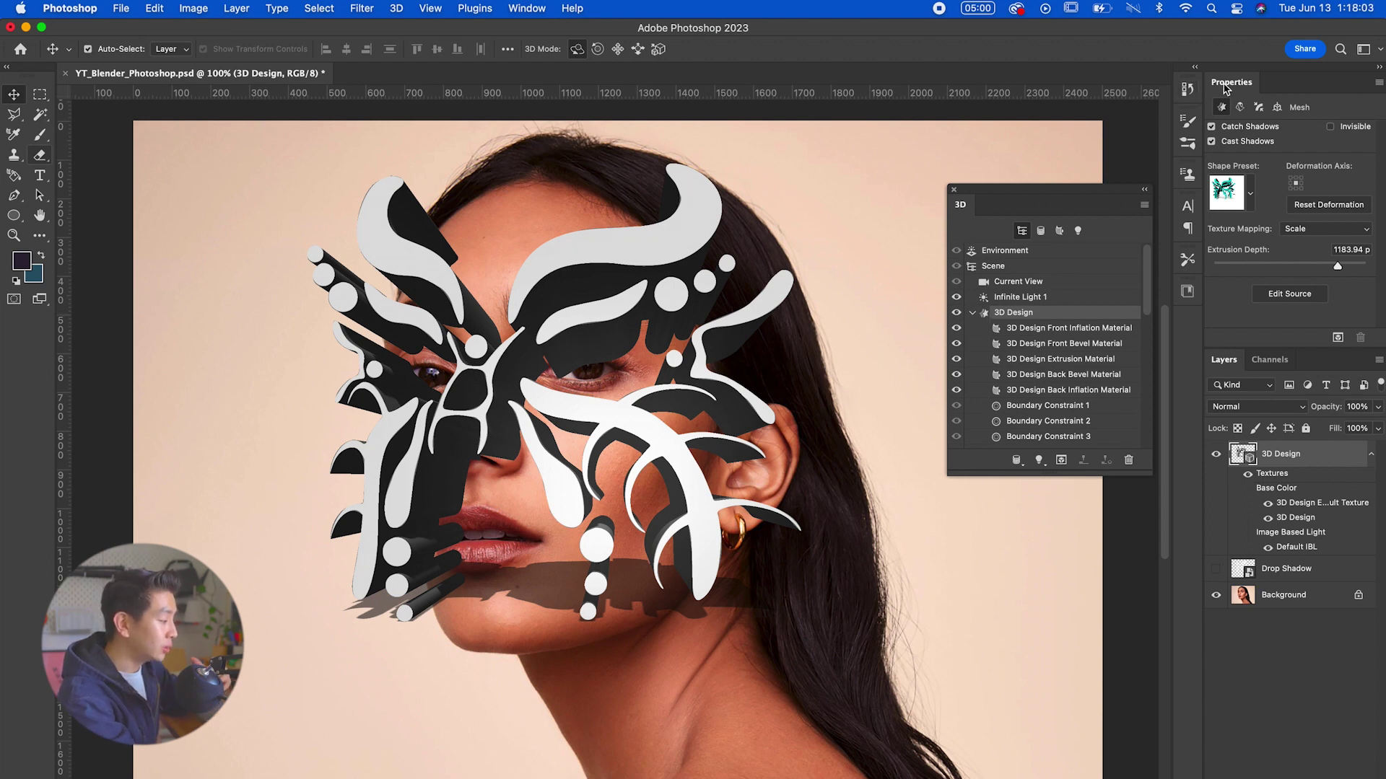
Undock the mesh properties, disable Catch Shadows and Cast Shadows for the 3D Design, and set its extrusion depth to 0
{"action": "left_click_drag", "start_coordinate": [1227, 85], "coordinate": [1041, 367]}
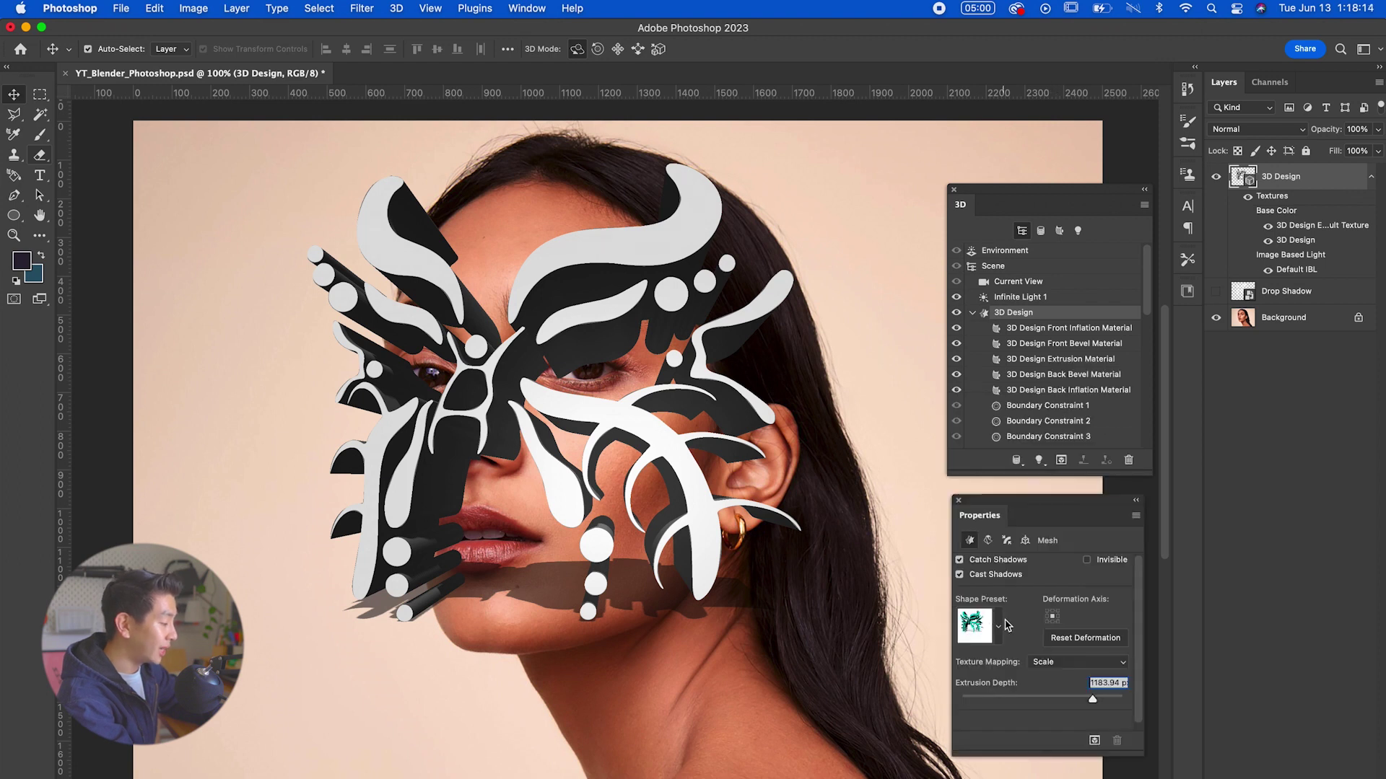
{"action": "left_click", "coordinate": [960, 561]}
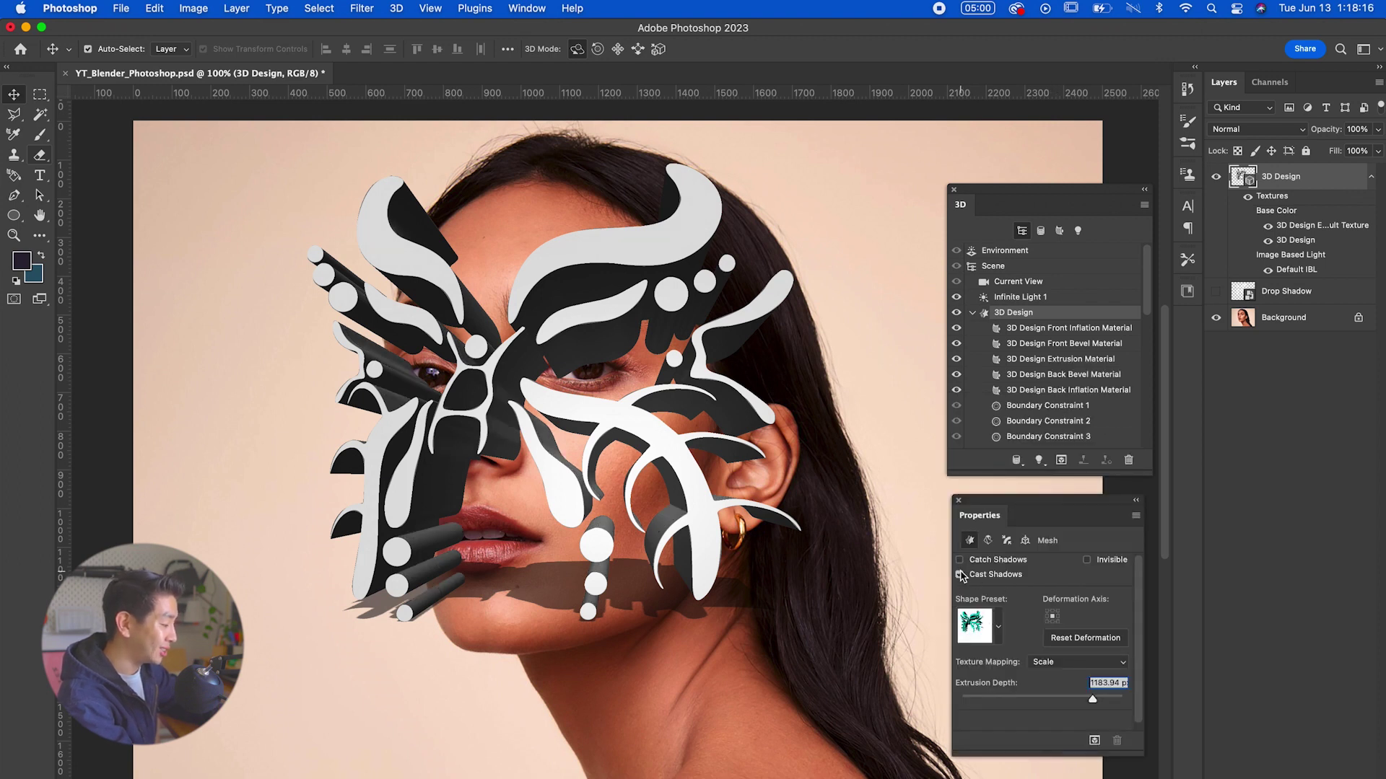
{"action": "left_click", "coordinate": [961, 574]}
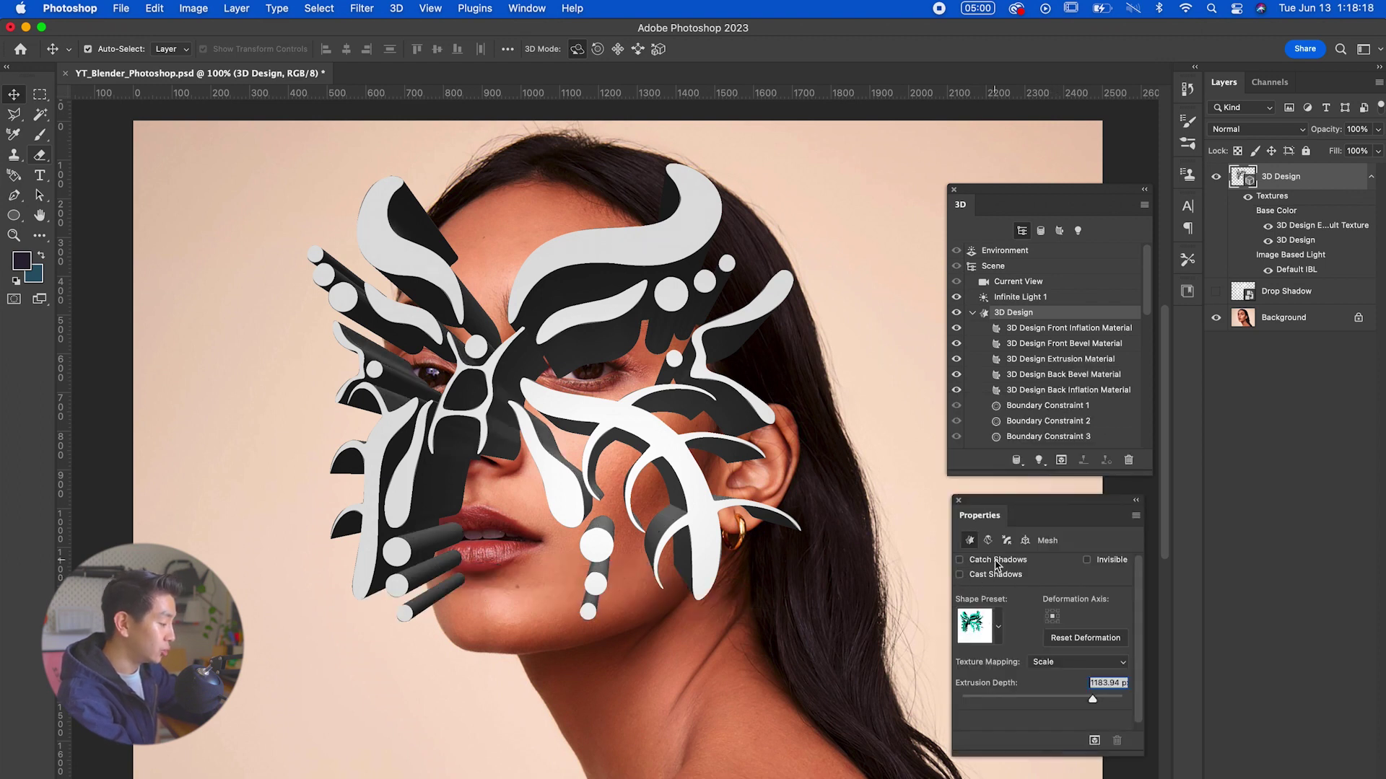
{"action": "double_click", "coordinate": [1101, 680]}
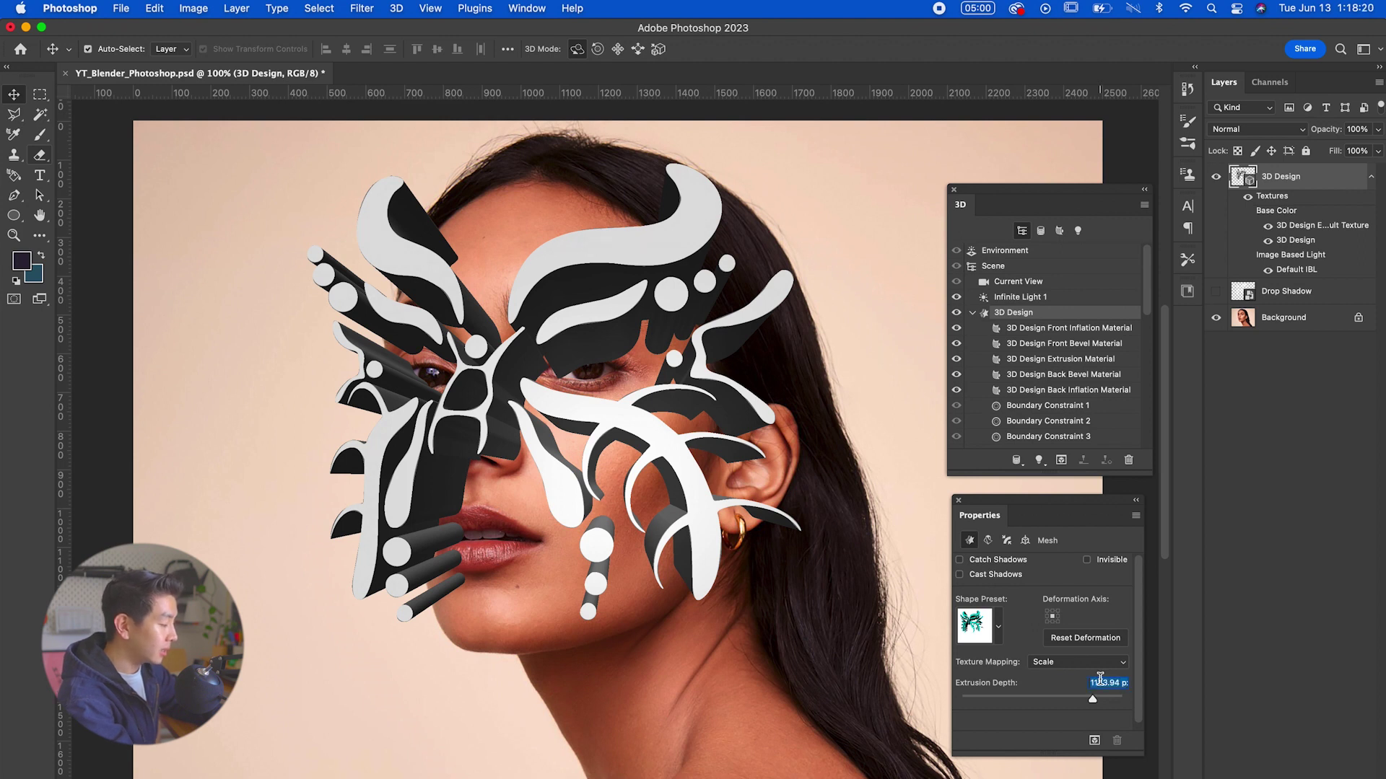
{"action": "type", "text": "0"}
{"action": "key", "text": "Return"}
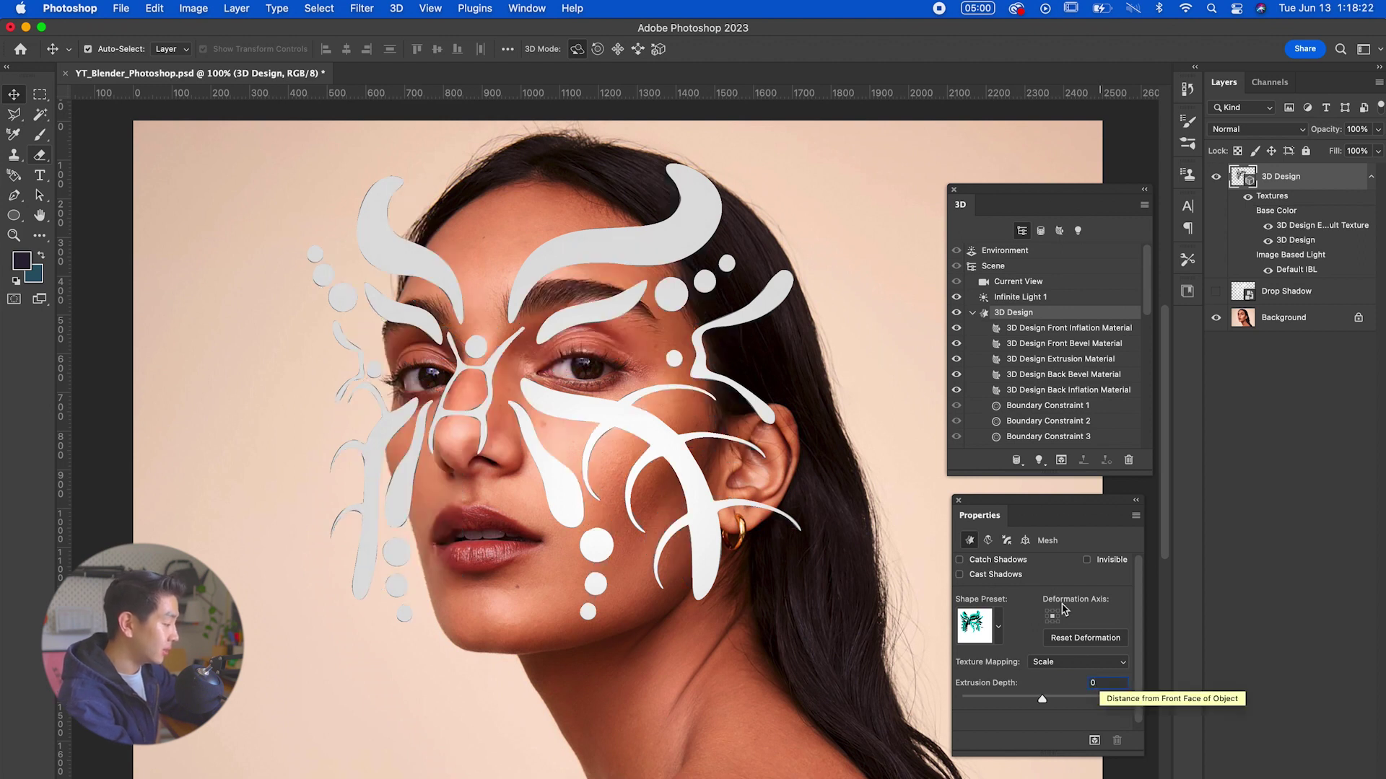
Change the front cap's bevel contour to the second, arch-shaped preset
{"action": "left_click", "coordinate": [989, 540]}
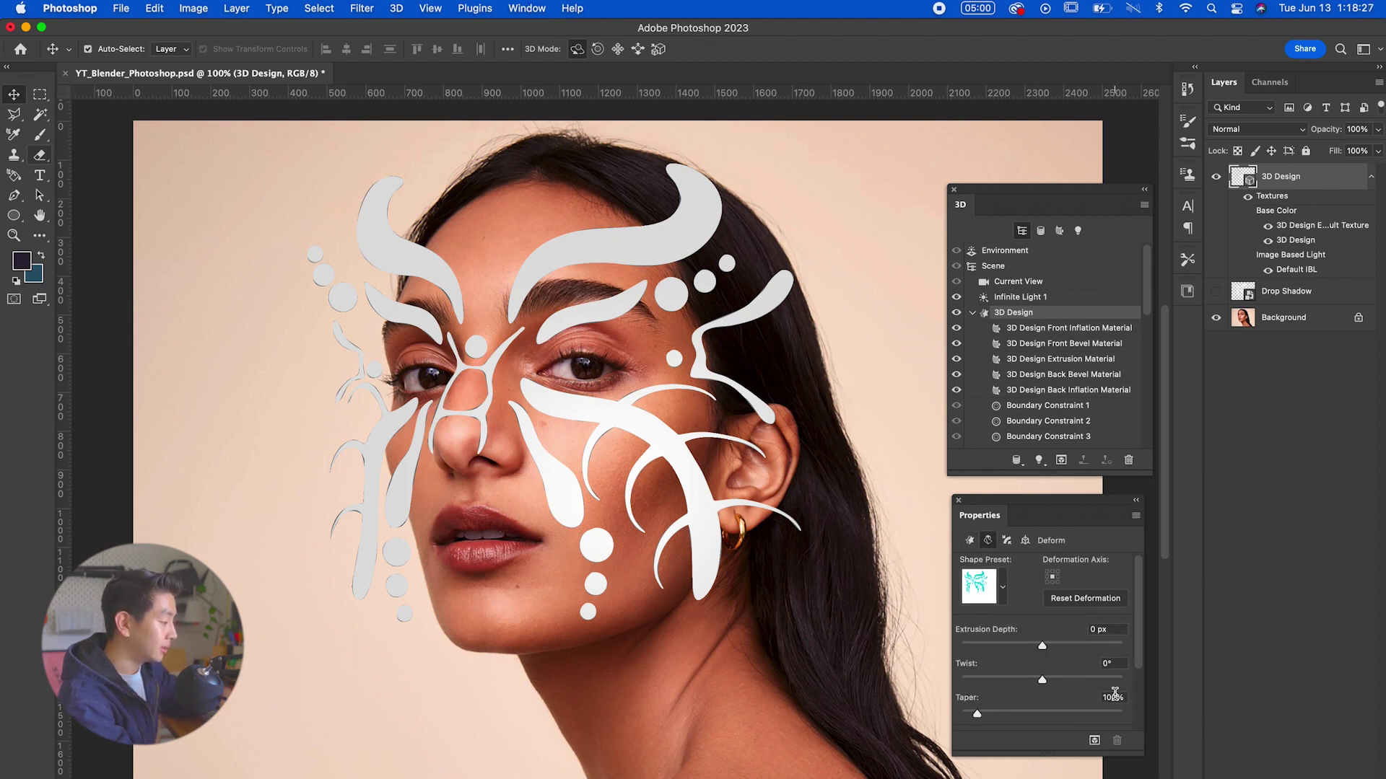
{"action": "left_click", "coordinate": [1006, 541]}
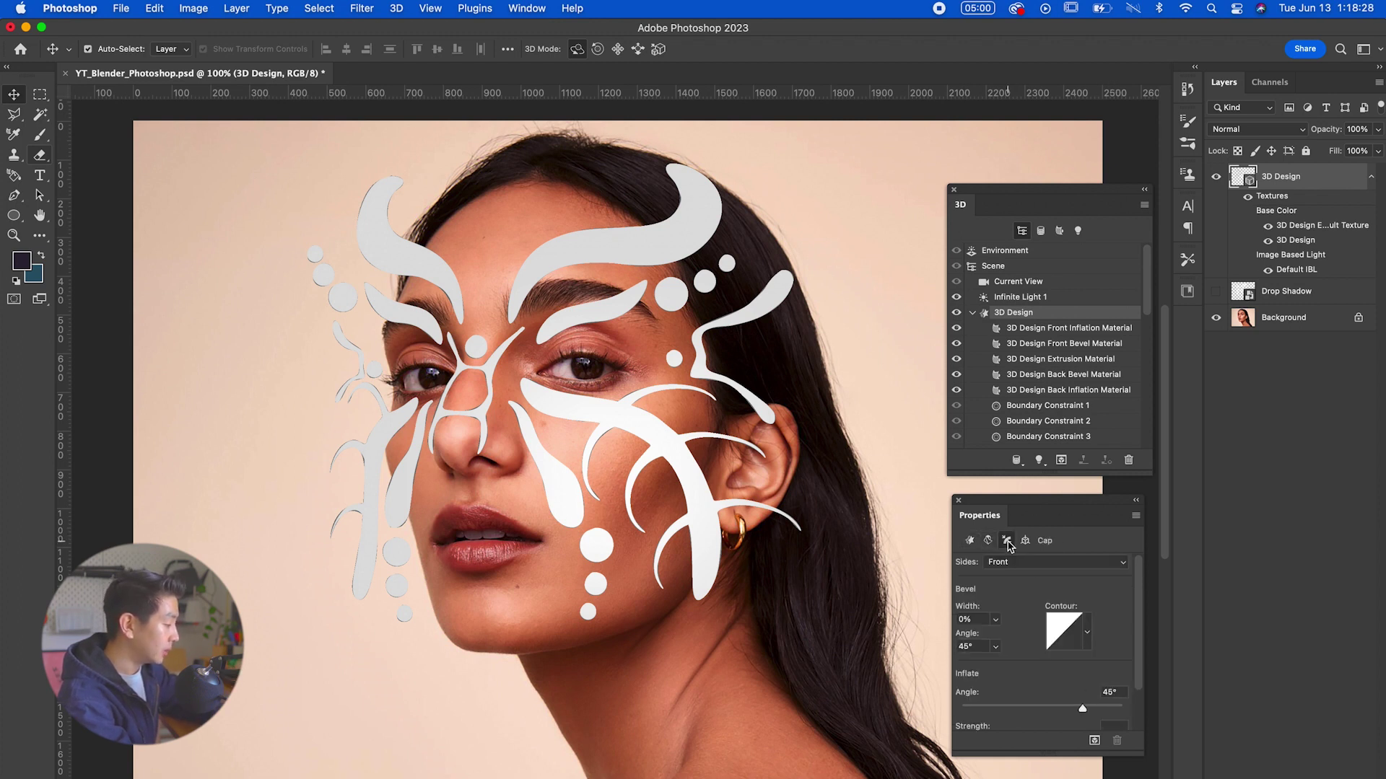
{"action": "left_click", "coordinate": [1086, 632]}
{"action": "left_click", "coordinate": [1013, 672]}
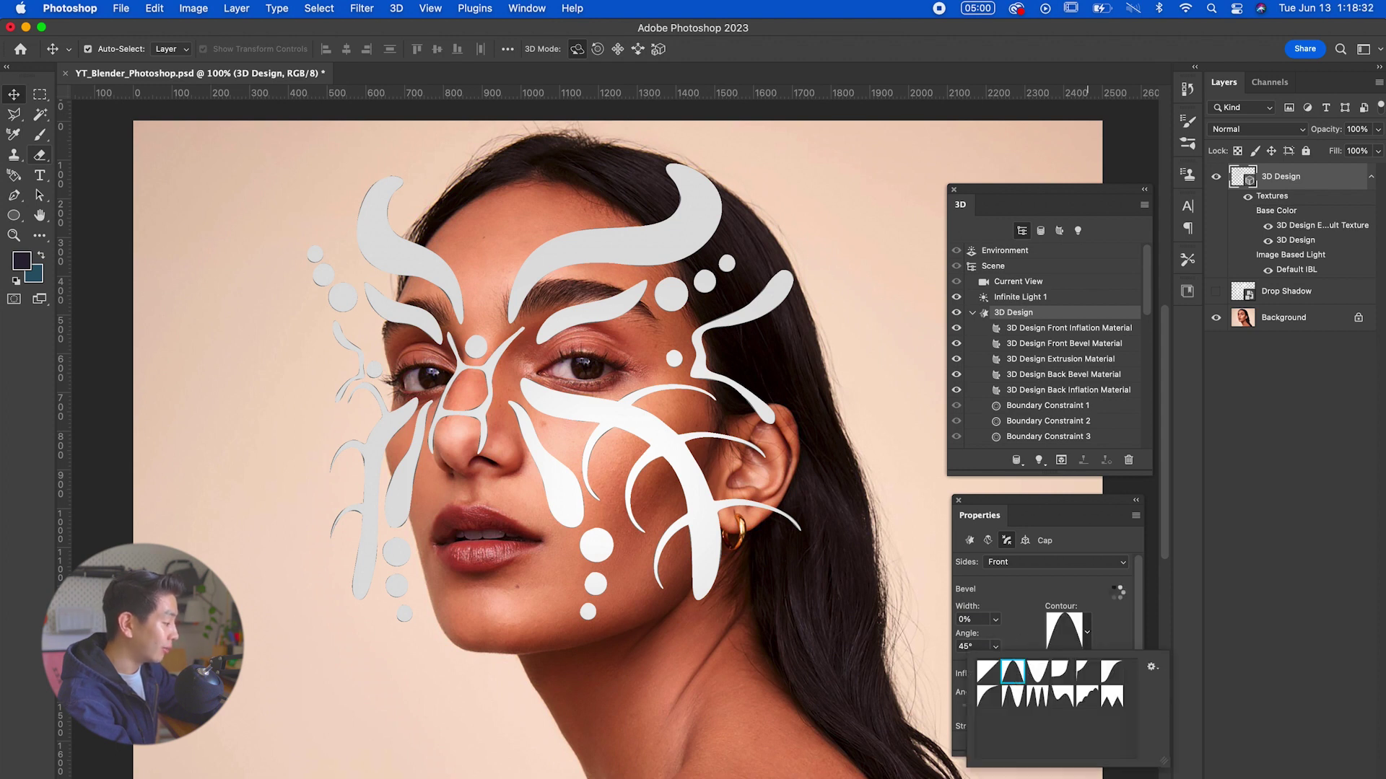
Inflate the 3D design's front cap with a strength of 15% and an angle of 80°
{"action": "left_click", "coordinate": [1117, 703]}
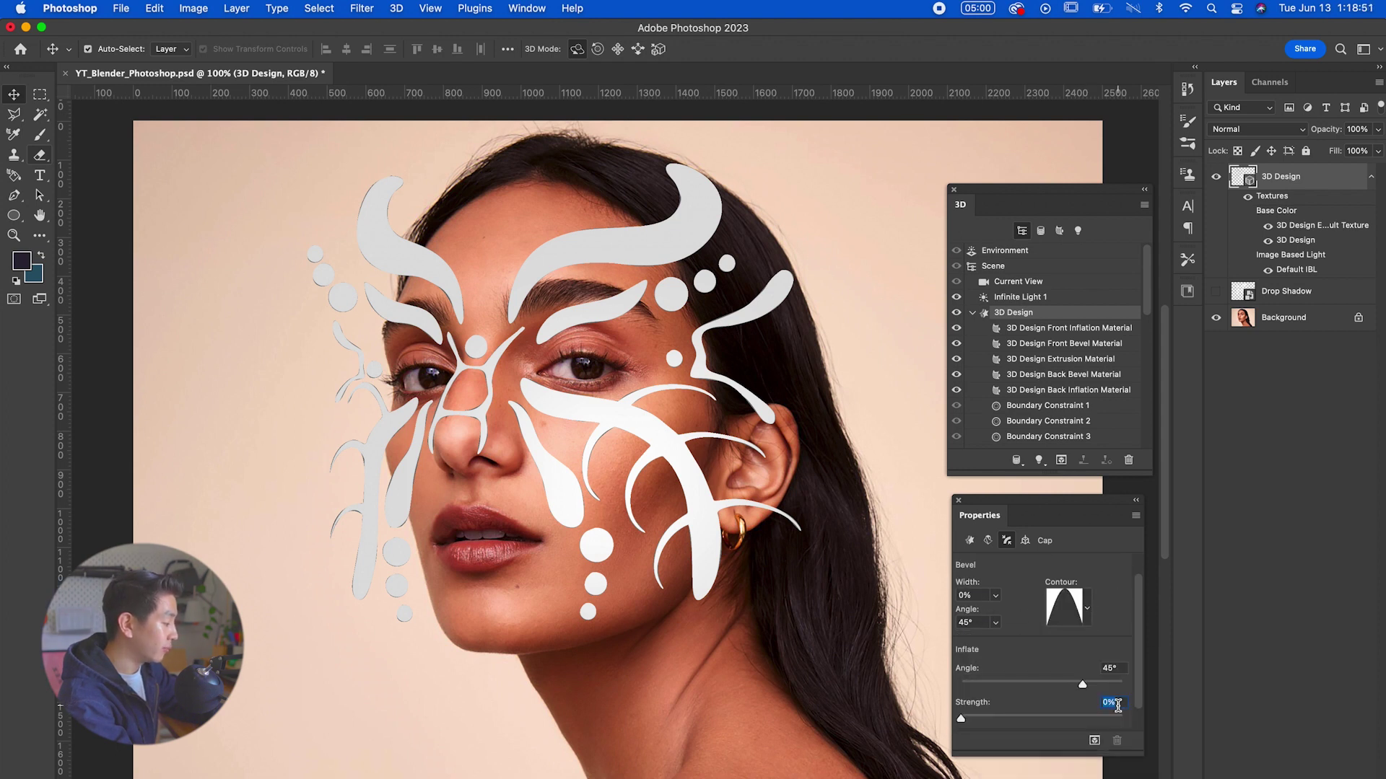
{"action": "type", "text": "15"}
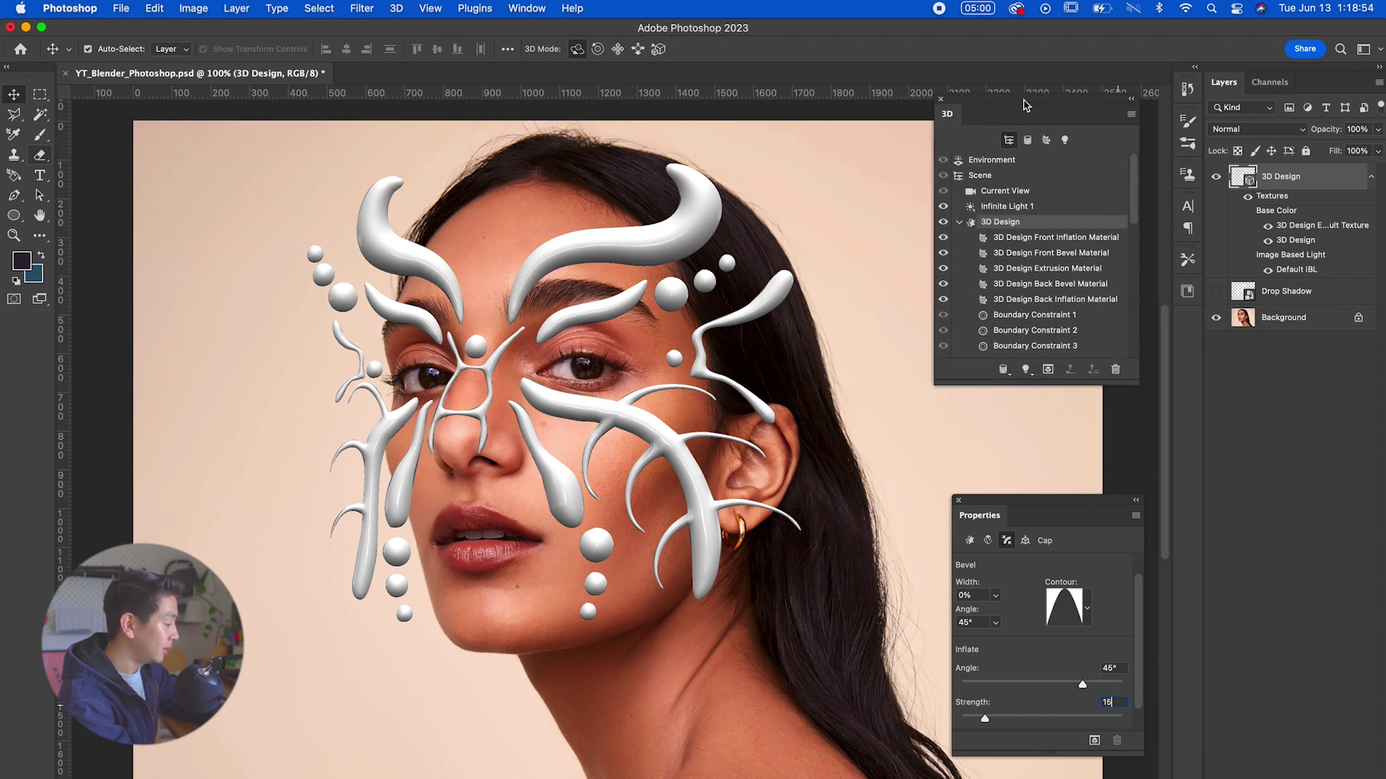
{"action": "left_click", "coordinate": [1110, 591]}
{"action": "type", "text": "80"}
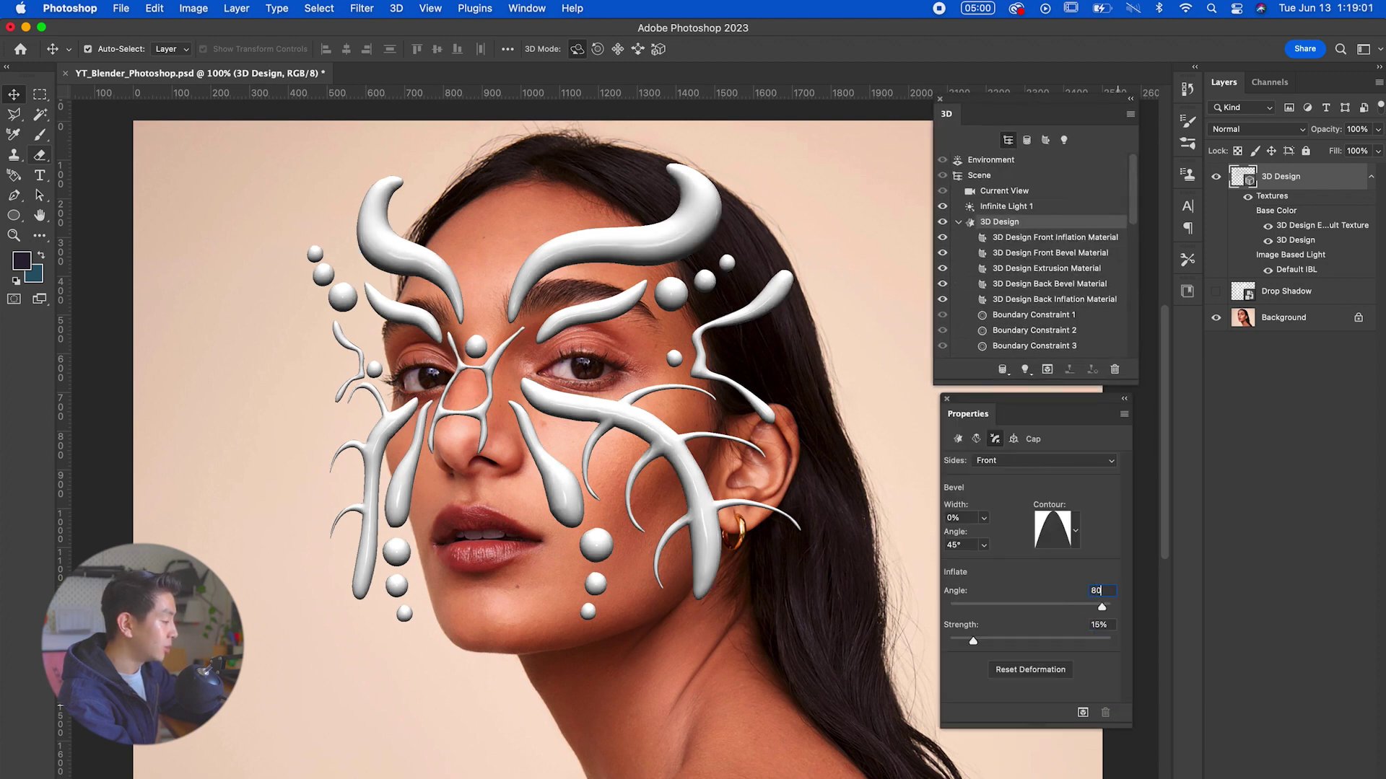
Apply the inflated cap settings to both the front and back sides of the 3D Design
{"action": "key", "text": "Return"}
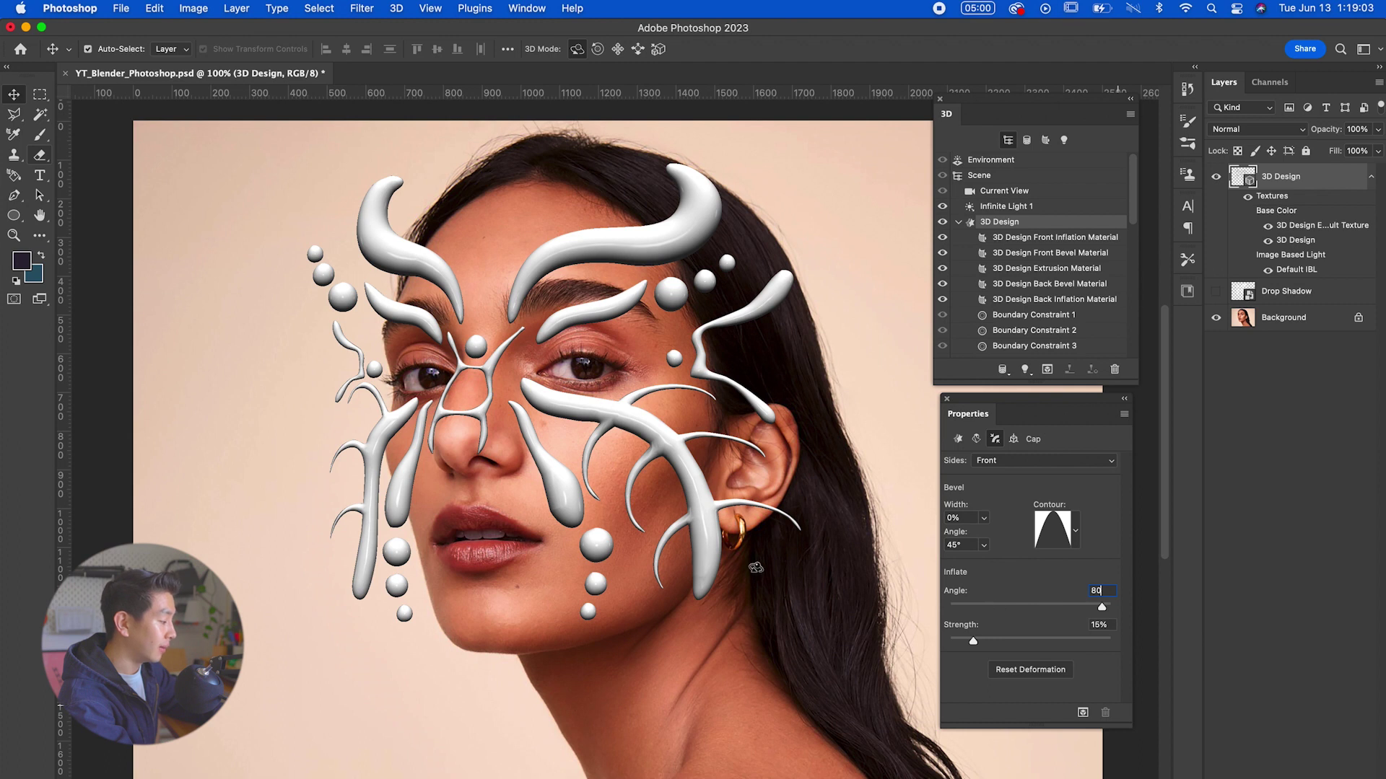
{"action": "left_click", "coordinate": [1055, 460]}
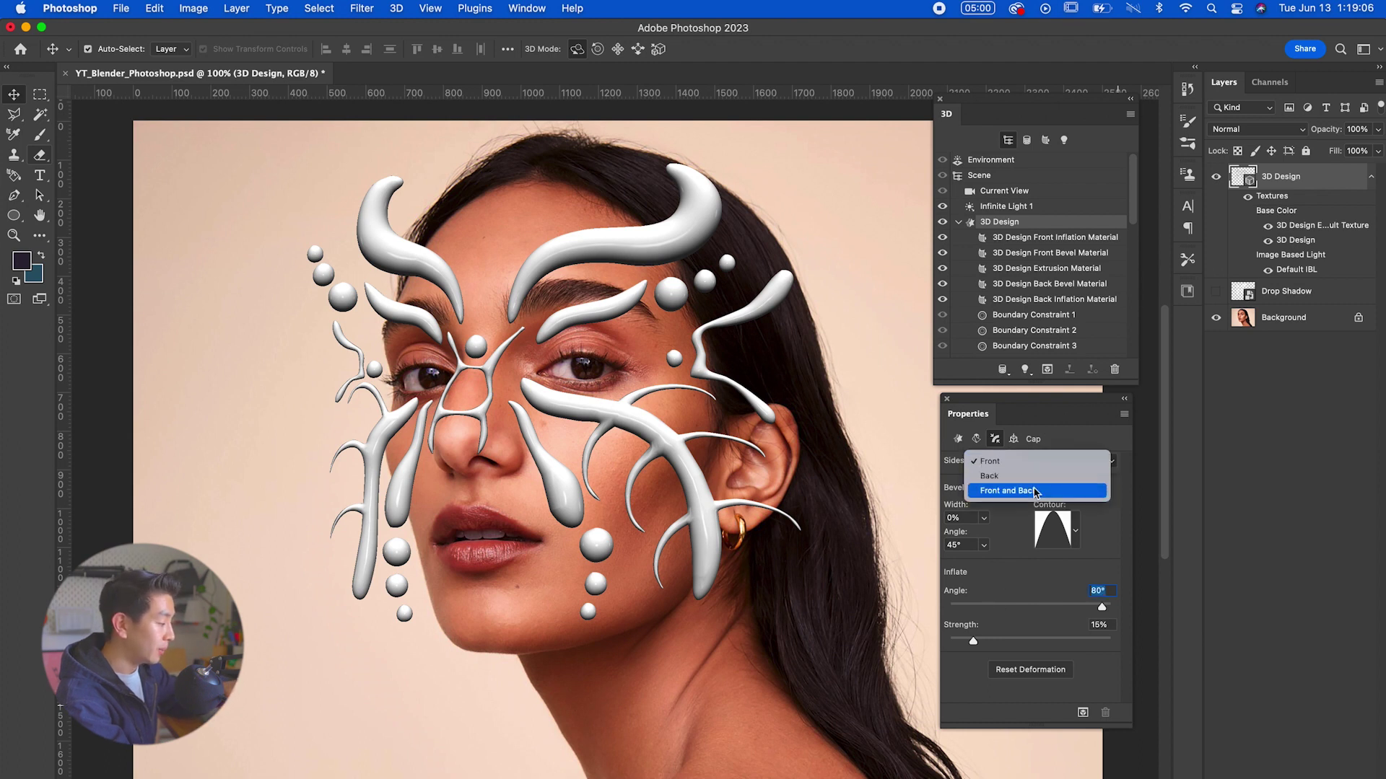
{"action": "left_click", "coordinate": [1036, 490]}
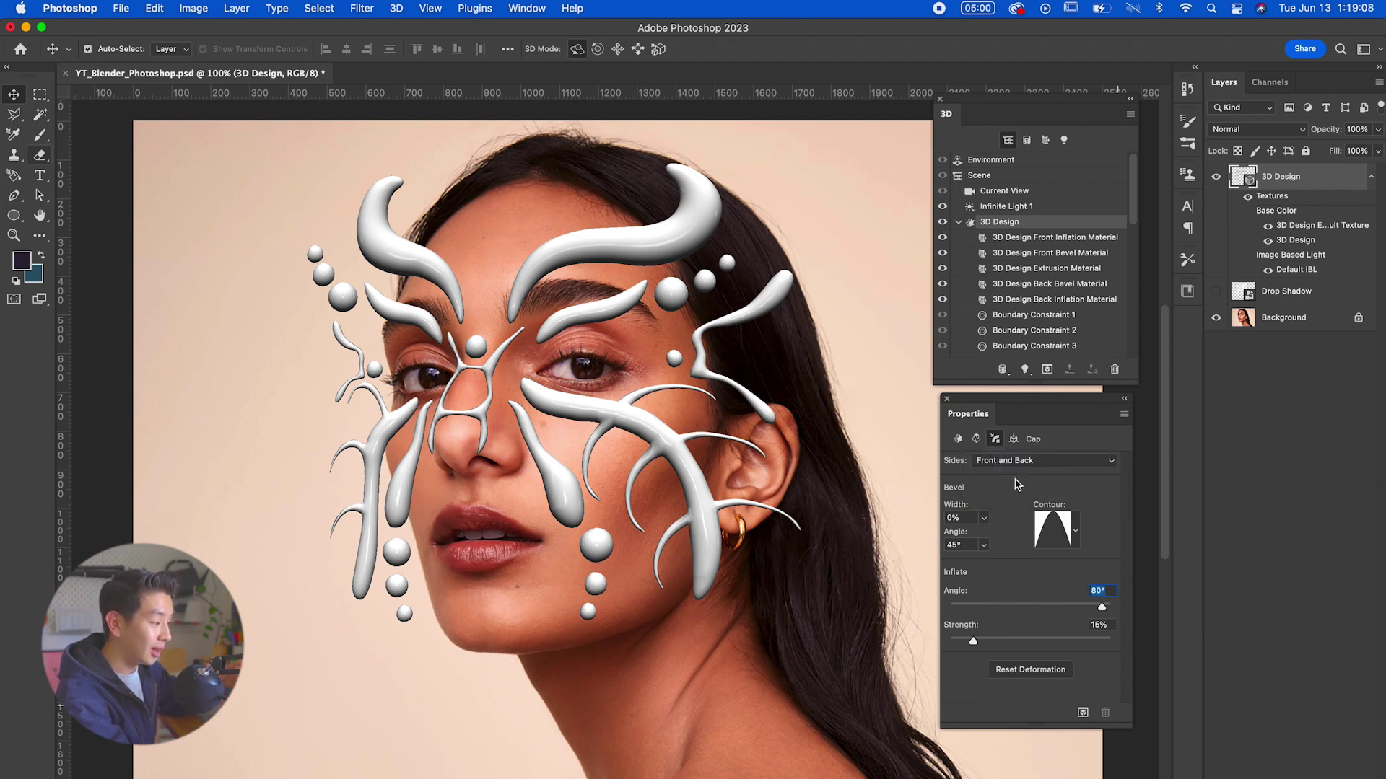
{"action": "left_click", "coordinate": [1012, 439]}
{"action": "left_click", "coordinate": [996, 439]}
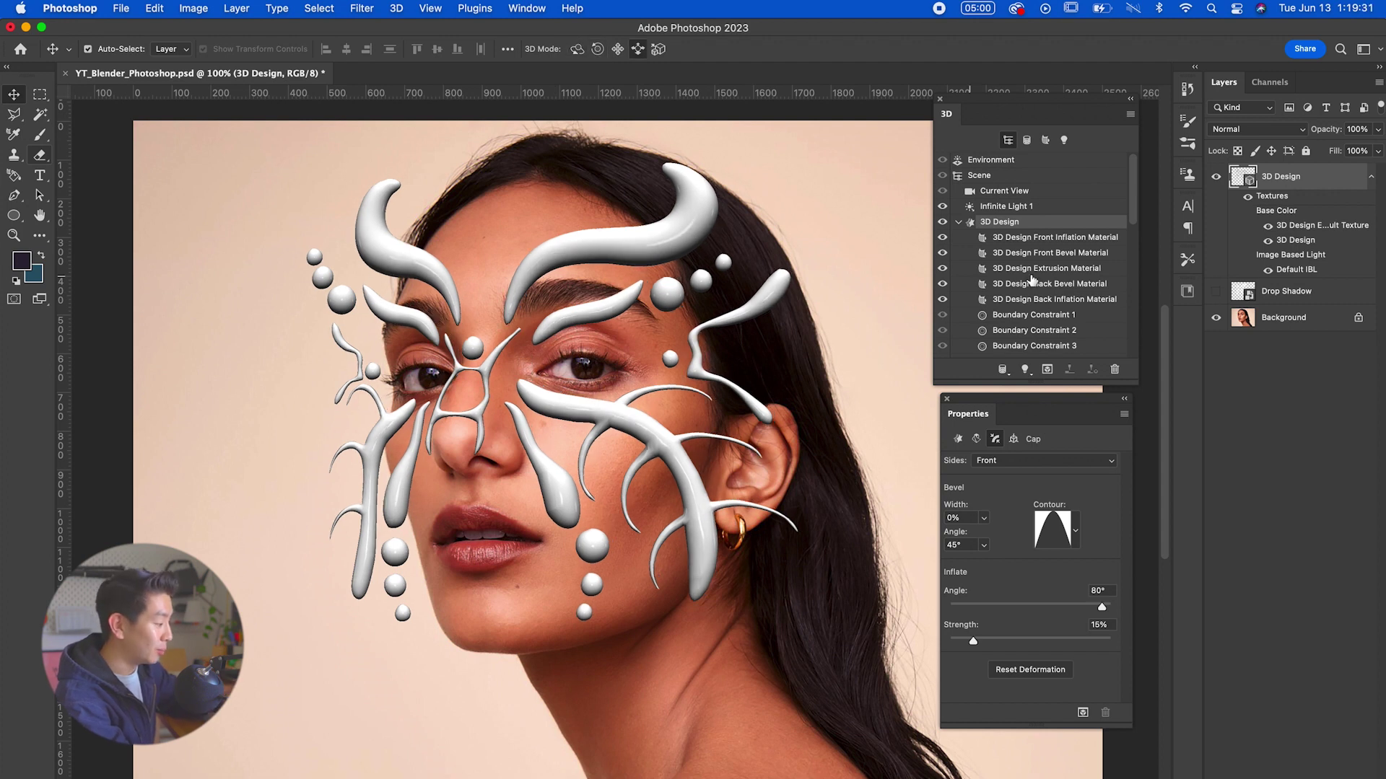
Apply the black-and-white checkered preset material to the 3D Design's front inflation surface
{"action": "left_click", "coordinate": [983, 240]}
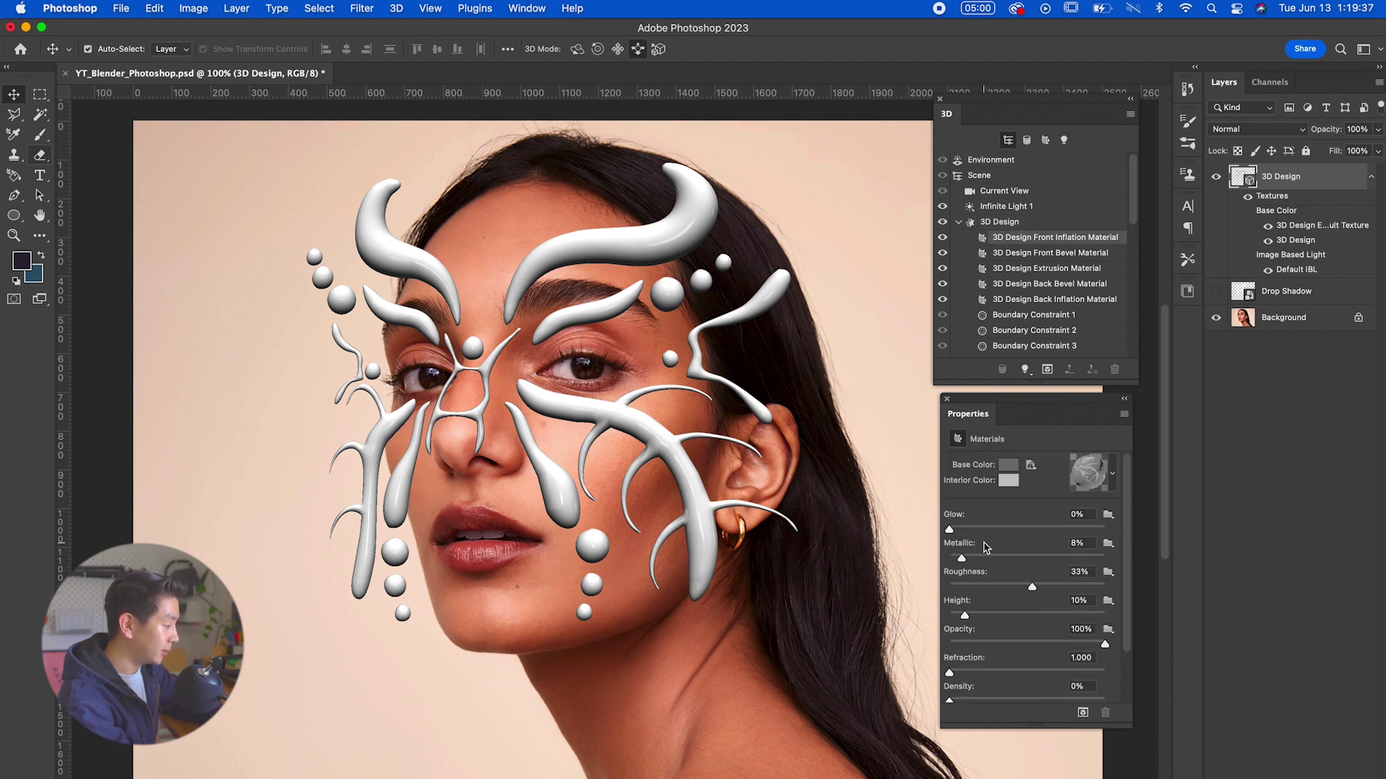
{"action": "left_click", "coordinate": [1113, 476]}
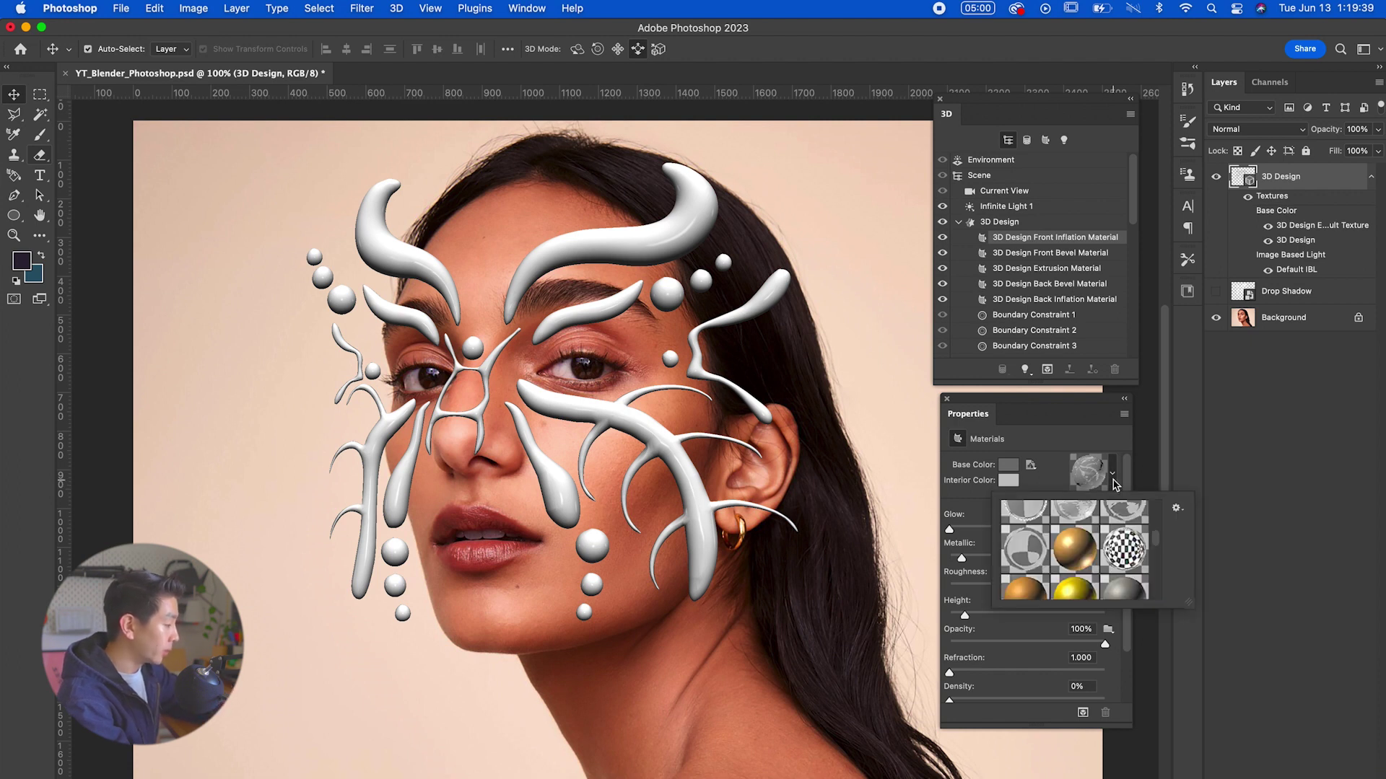
{"action": "left_click", "coordinate": [1130, 556]}
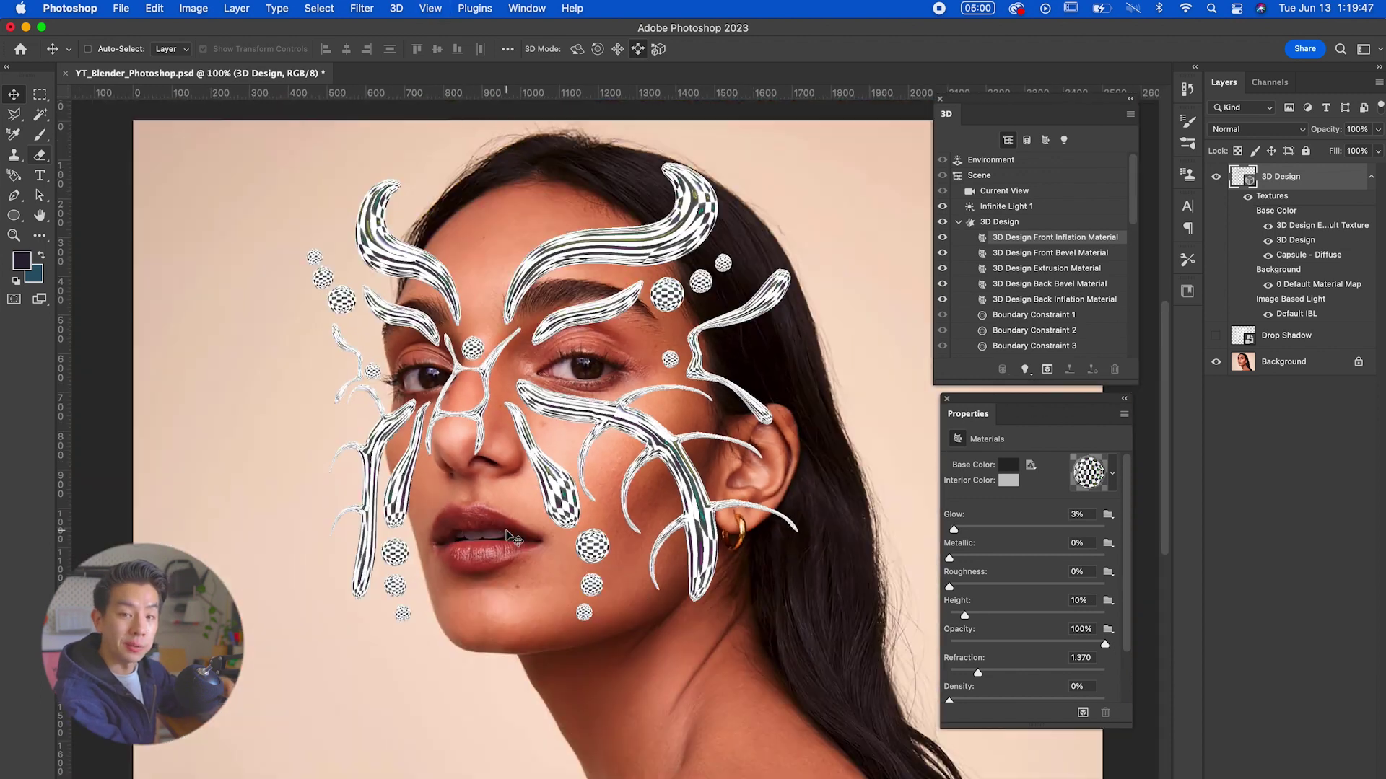
{"action": "scroll", "coordinate": [554, 443], "scroll_direction": "up", "scroll_amount": 2}
{"action": "scroll", "coordinate": [554, 443], "scroll_direction": "down", "scroll_amount": 1}
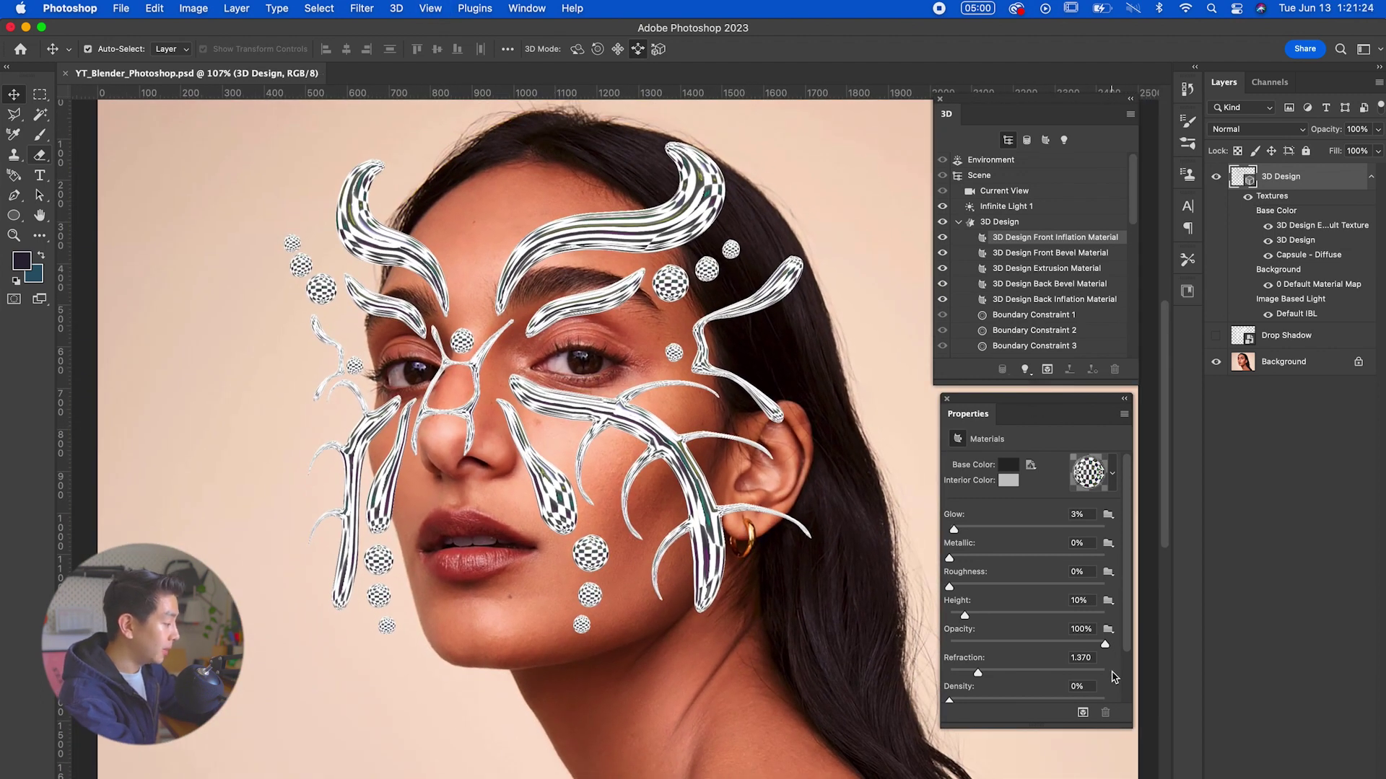
Open the environment texture of the front inflation material for editing
{"action": "scroll", "coordinate": [1114, 677], "scroll_direction": "down", "scroll_amount": 3}
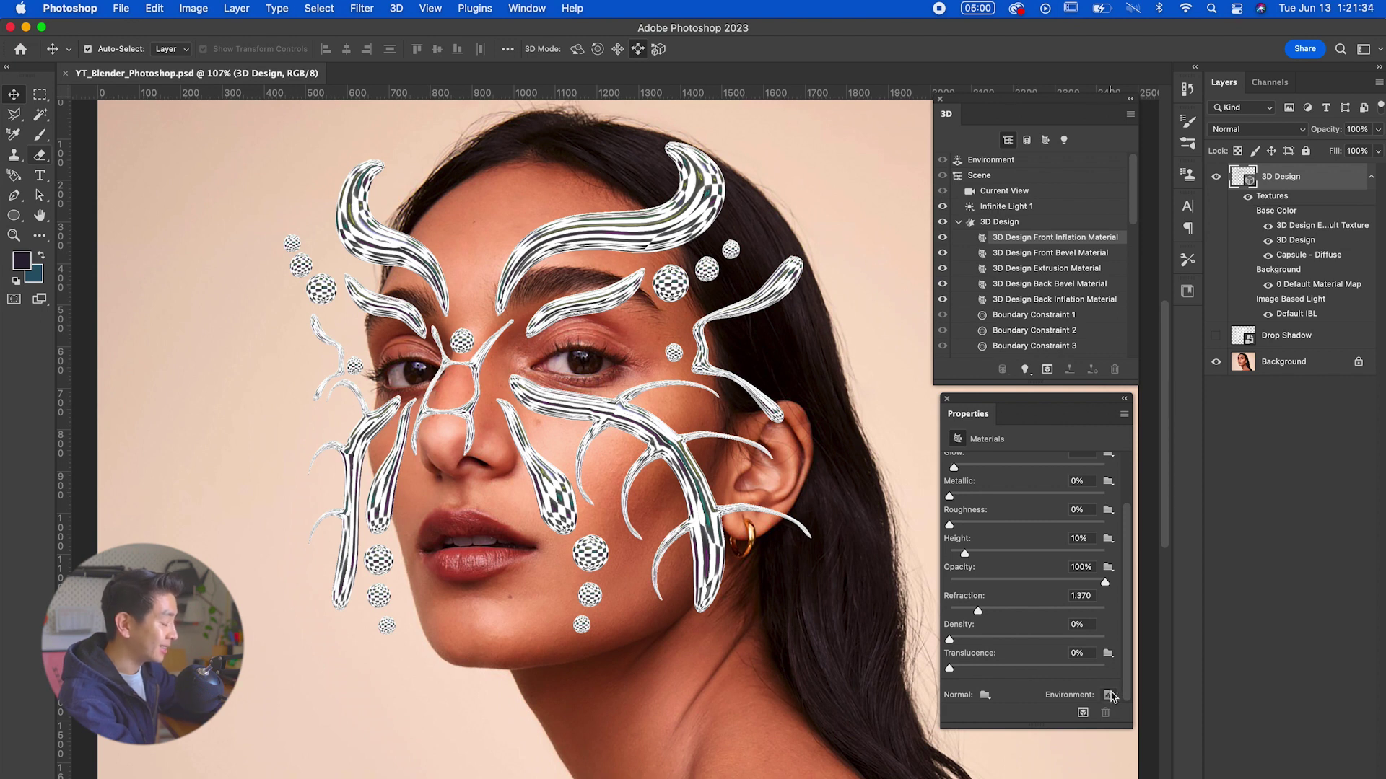
{"action": "left_click", "coordinate": [1108, 695]}
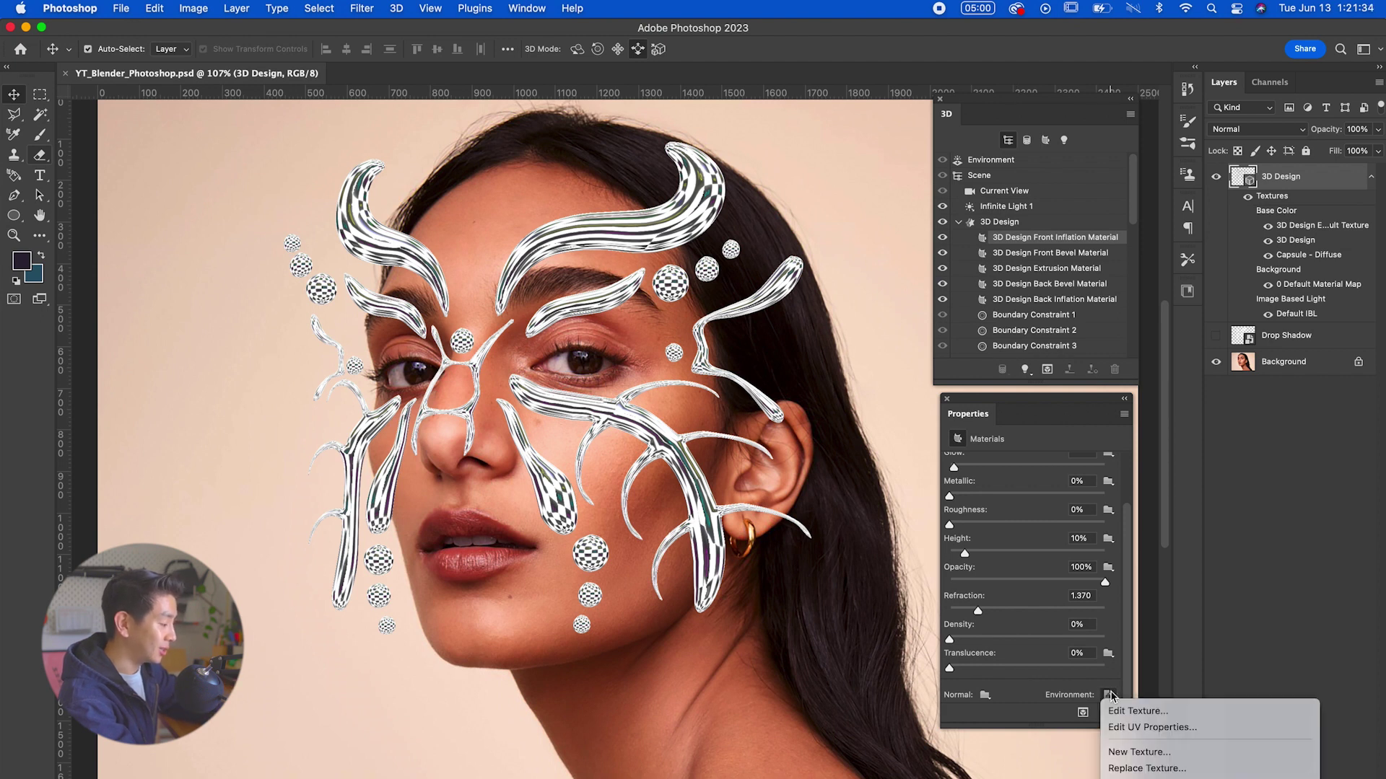
{"action": "left_click", "coordinate": [1118, 712]}
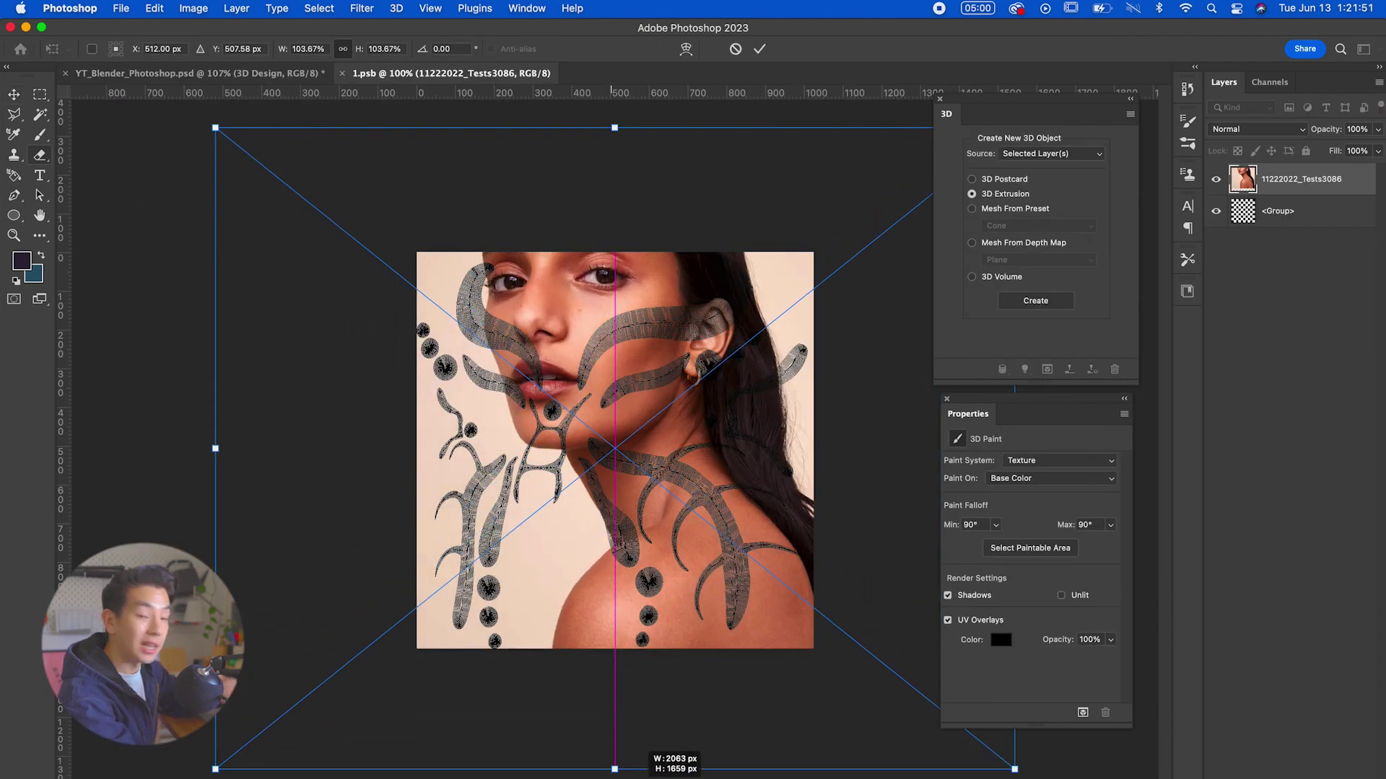
Scale the portrait in the texture to 115.27%, shift it down 234 px so the face fills the canvas, and place it
{"action": "left_click_drag", "start_coordinate": [615, 770], "coordinate": [635, 778]}
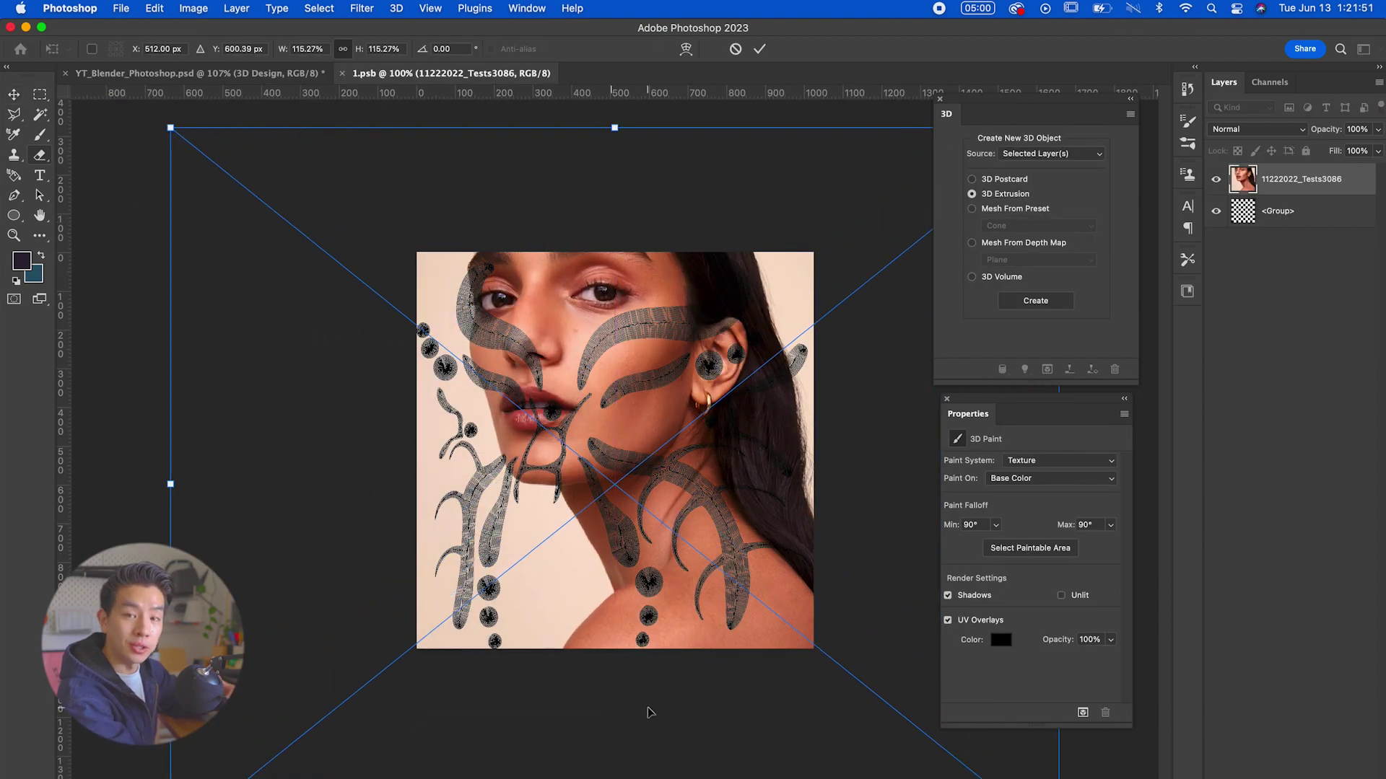
{"action": "left_click_drag", "start_coordinate": [646, 381], "coordinate": [646, 455]}
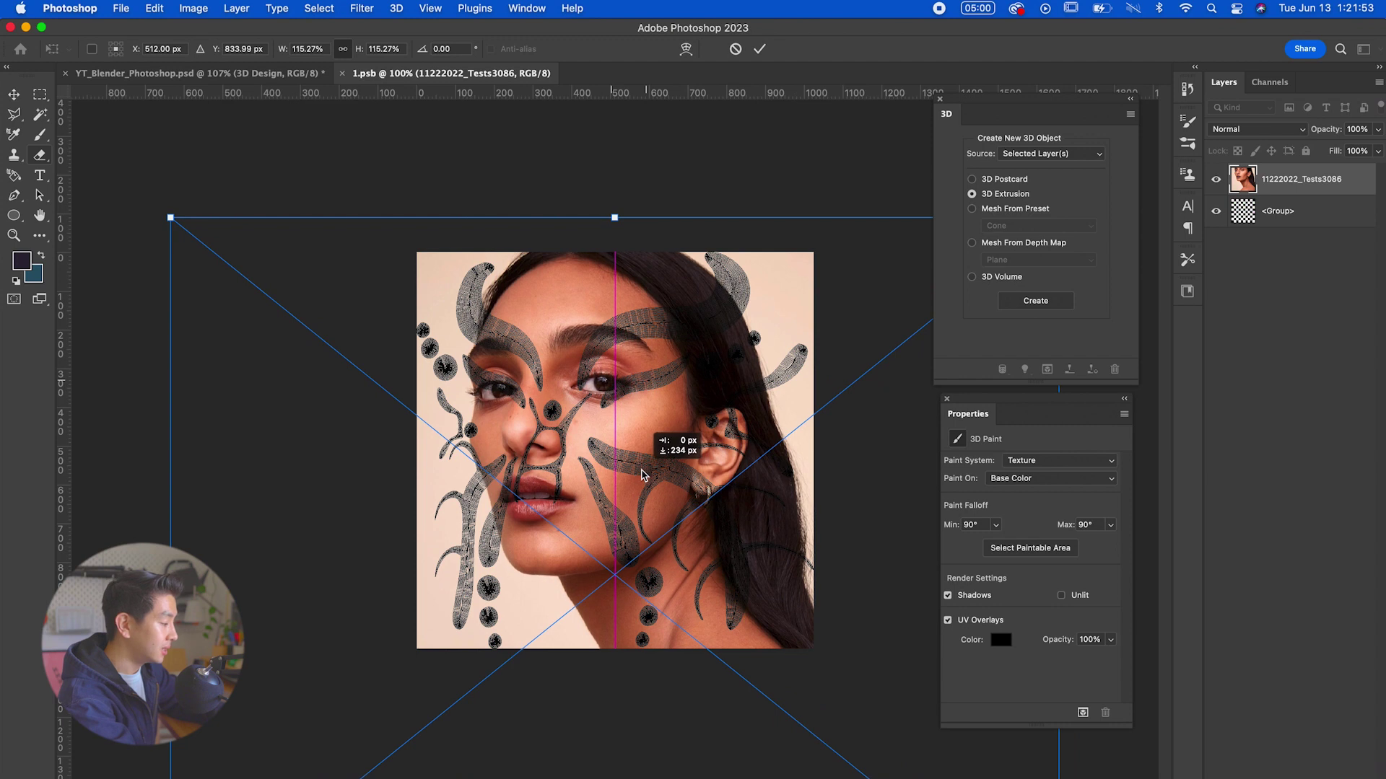
{"action": "key", "text": "Return"}
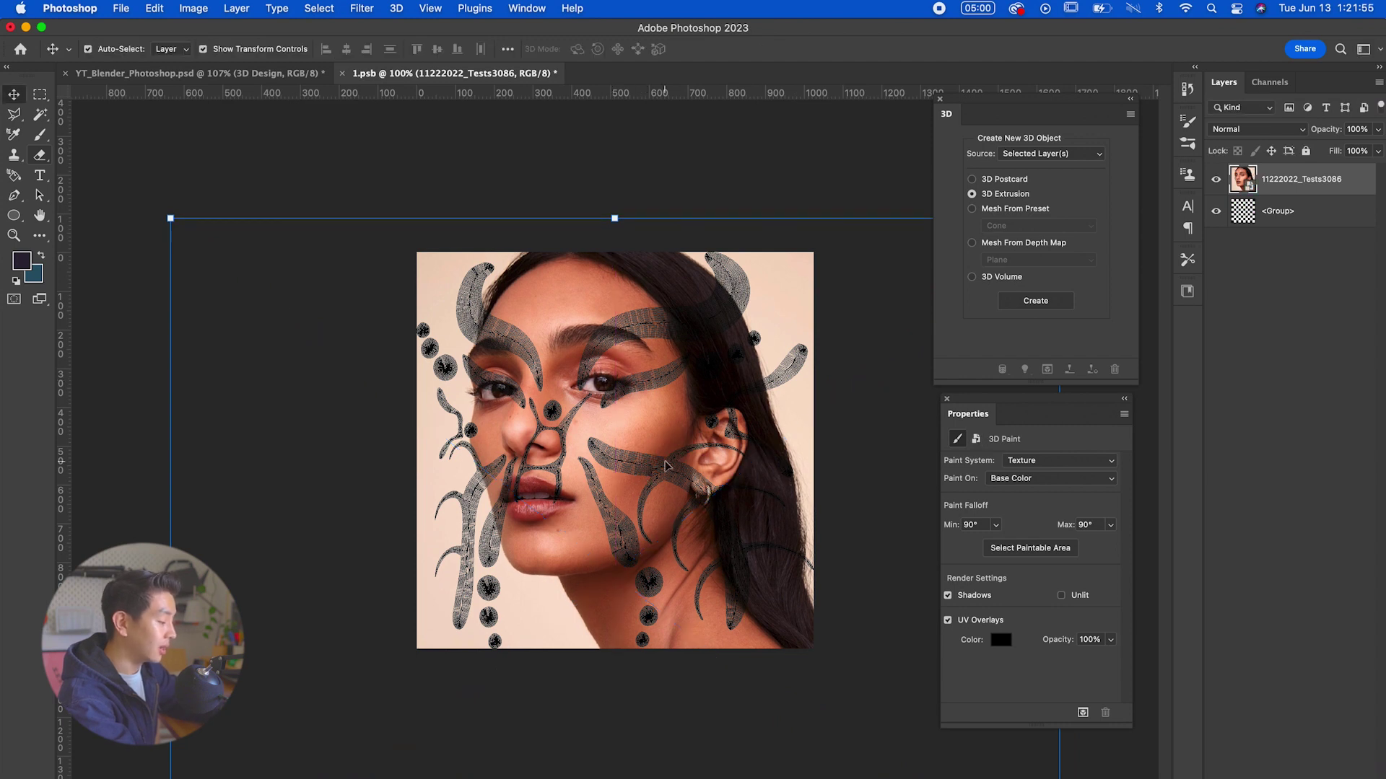
{"action": "left_click", "coordinate": [452, 169]}
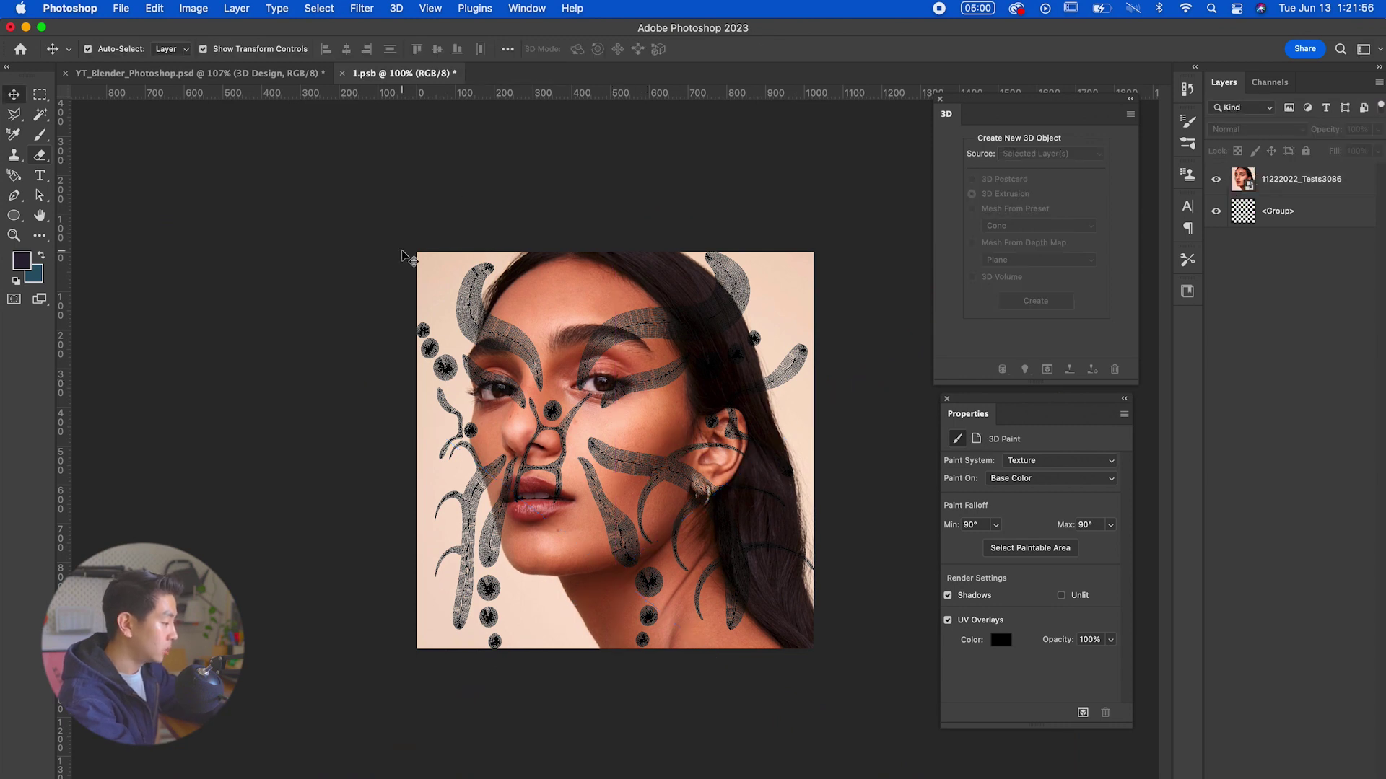
{"action": "left_click", "coordinate": [265, 78]}
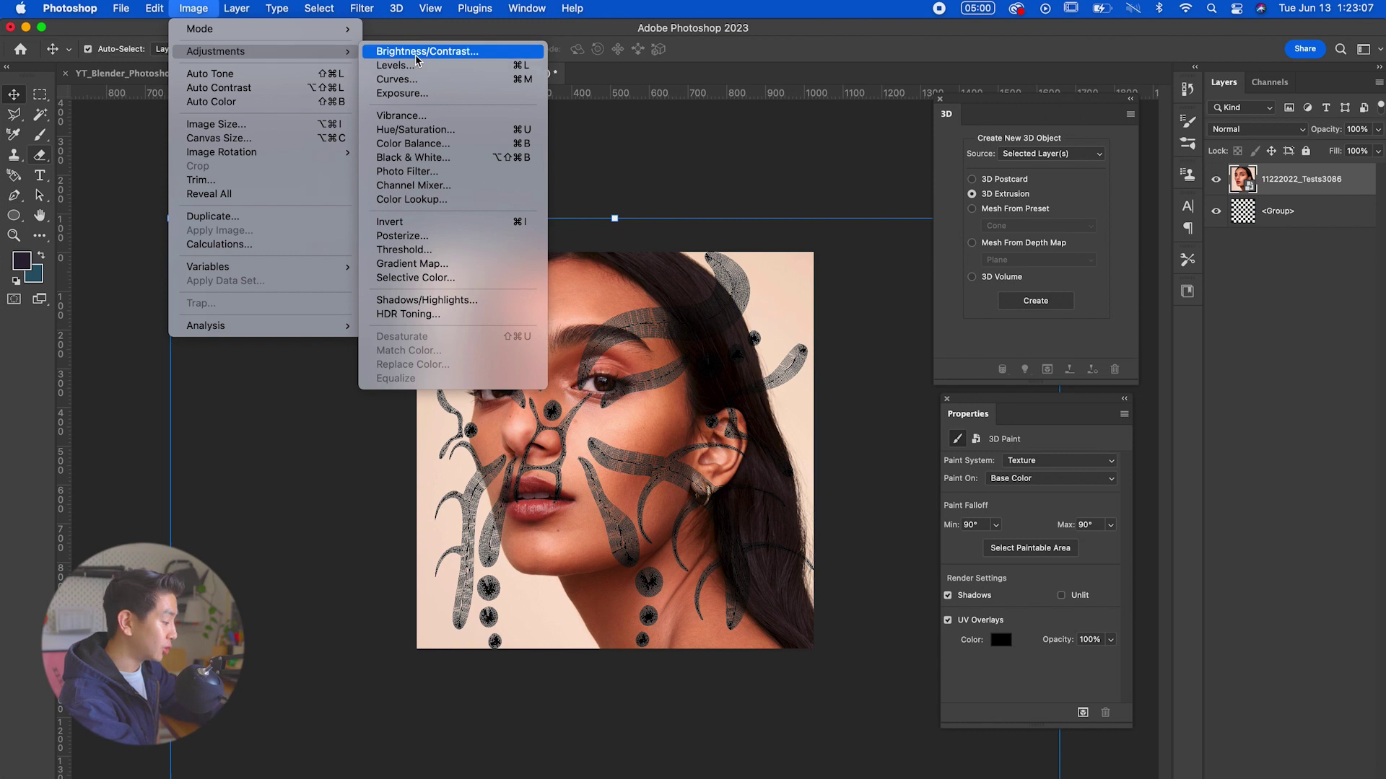
Darken the placed portrait in the texture by lowering its brightness with a Brightness/Contrast adjustment
{"action": "left_click", "coordinate": [698, 301]}
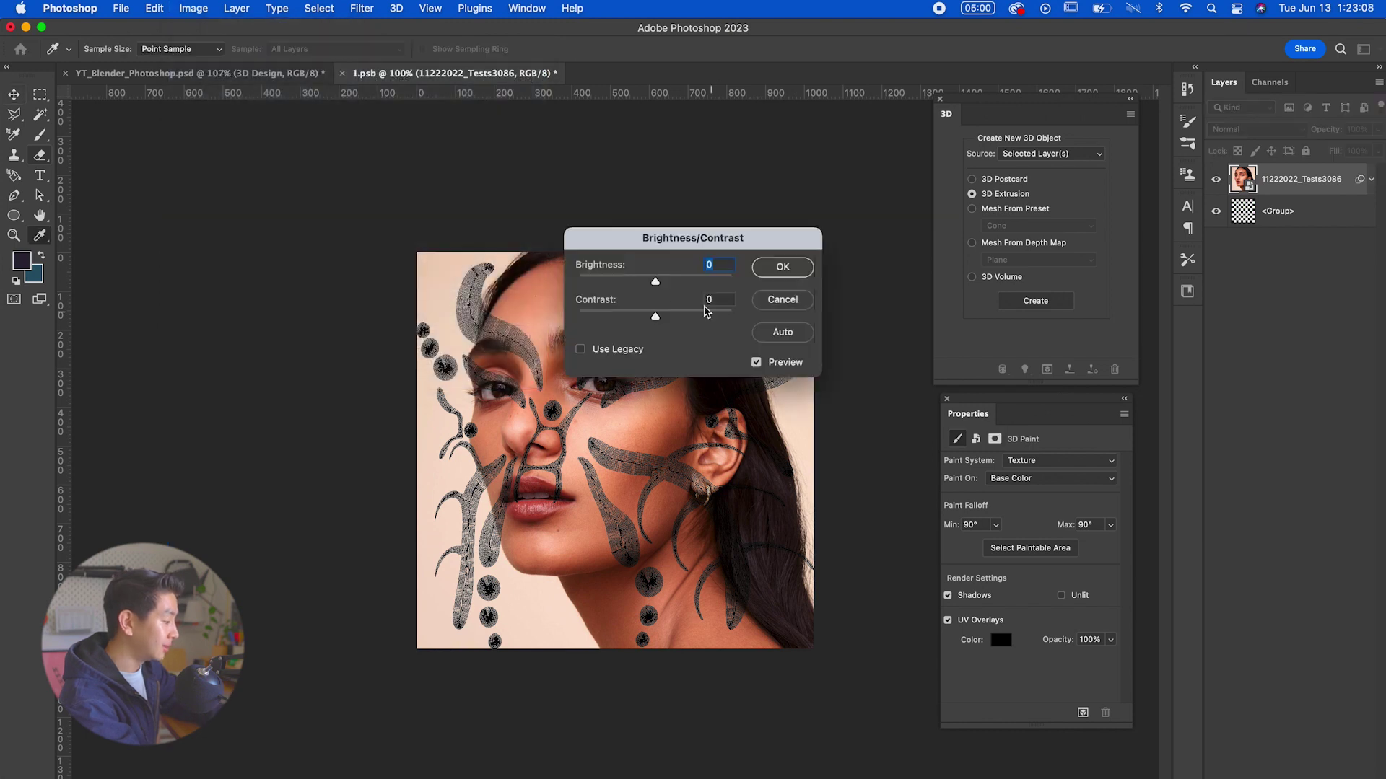
{"action": "left_click_drag", "start_coordinate": [655, 281], "coordinate": [604, 283]}
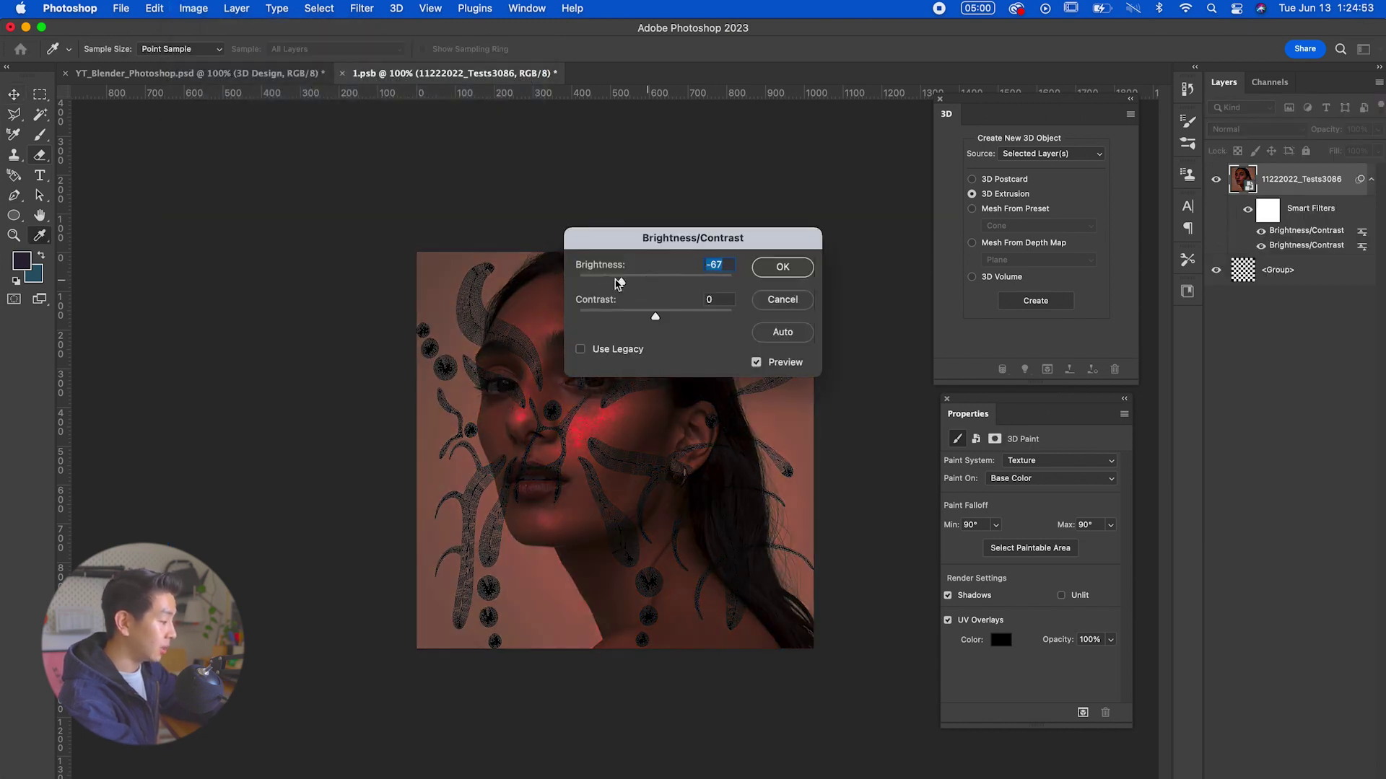
{"action": "left_click_drag", "start_coordinate": [603, 283], "coordinate": [600, 285]}
{"action": "left_click", "coordinate": [781, 271]}
{"action": "key", "text": "v"}
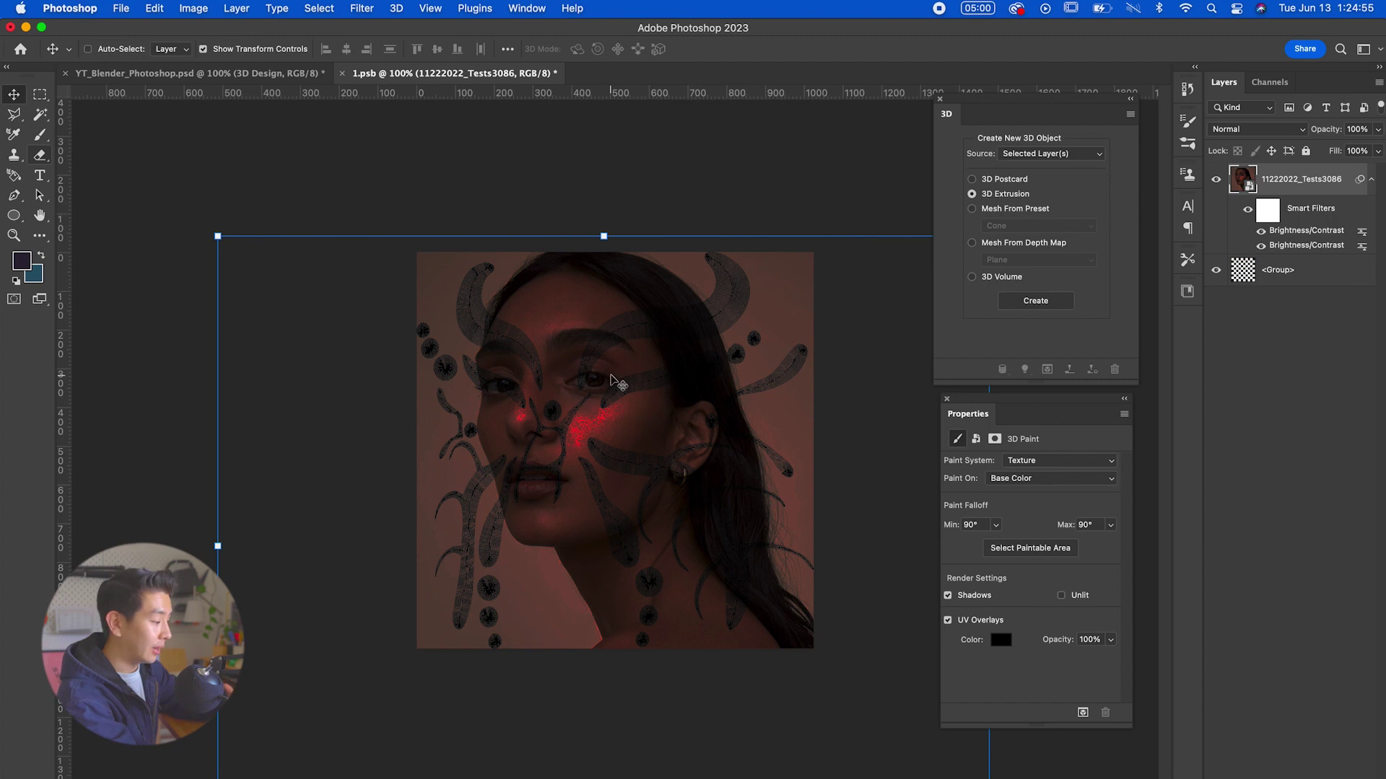
Return to YT_Blender_Photoshop.psd and examine how the edited texture reflects on the 3D jewellery, both close up and in full view
{"action": "left_click", "coordinate": [285, 73]}
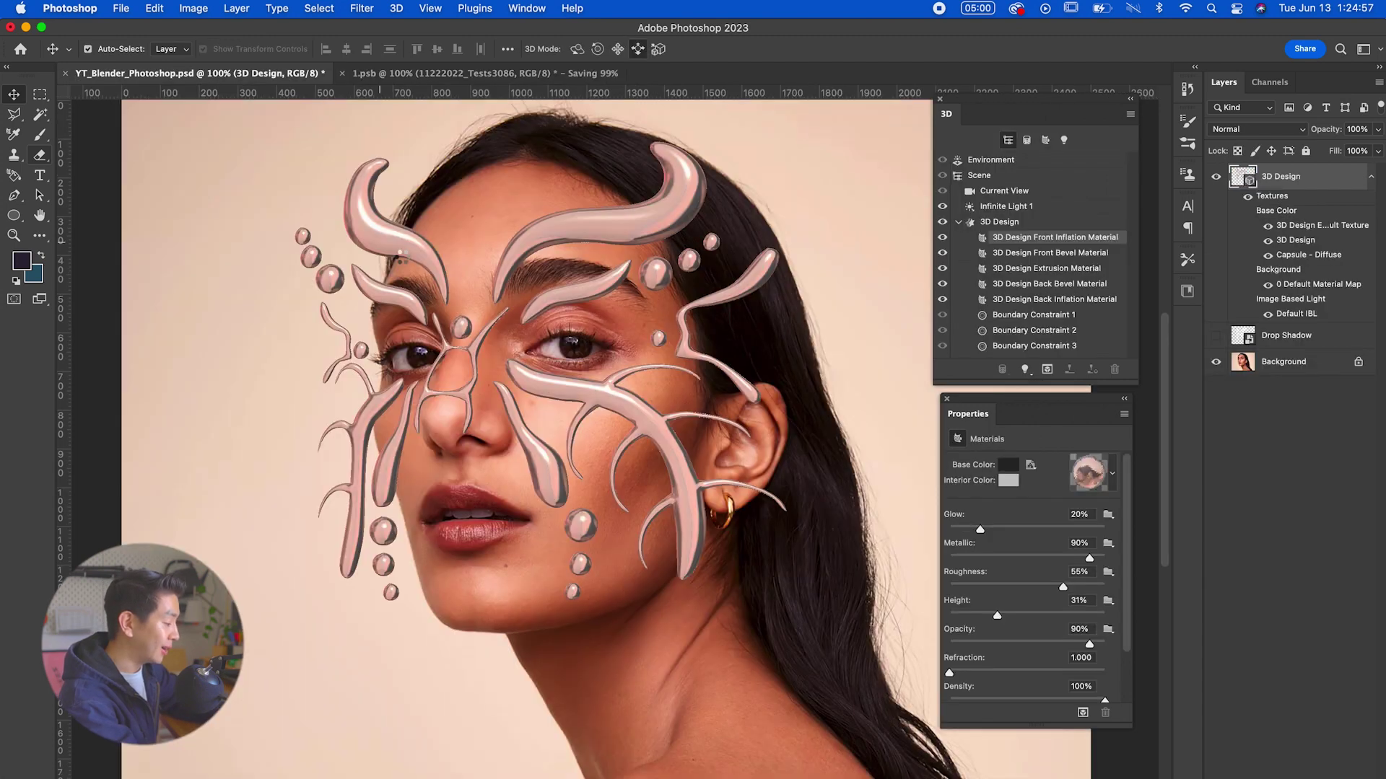
{"action": "key", "text": "super+minus"}
{"action": "key", "text": "super+minus"}
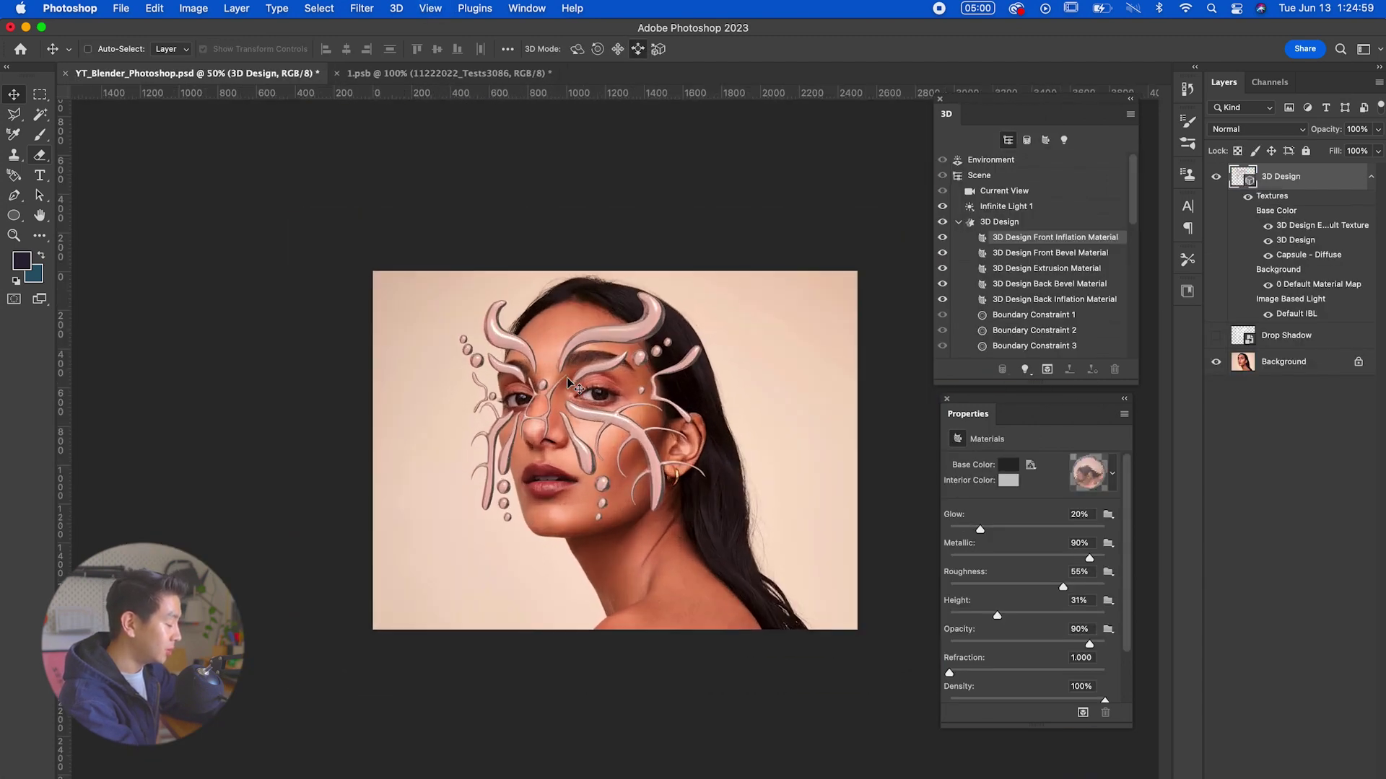
{"action": "key", "text": "super+equal"}
{"action": "key", "text": "super+equal"}
{"action": "scroll", "coordinate": [568, 377], "scroll_direction": "up", "scroll_amount": 2}
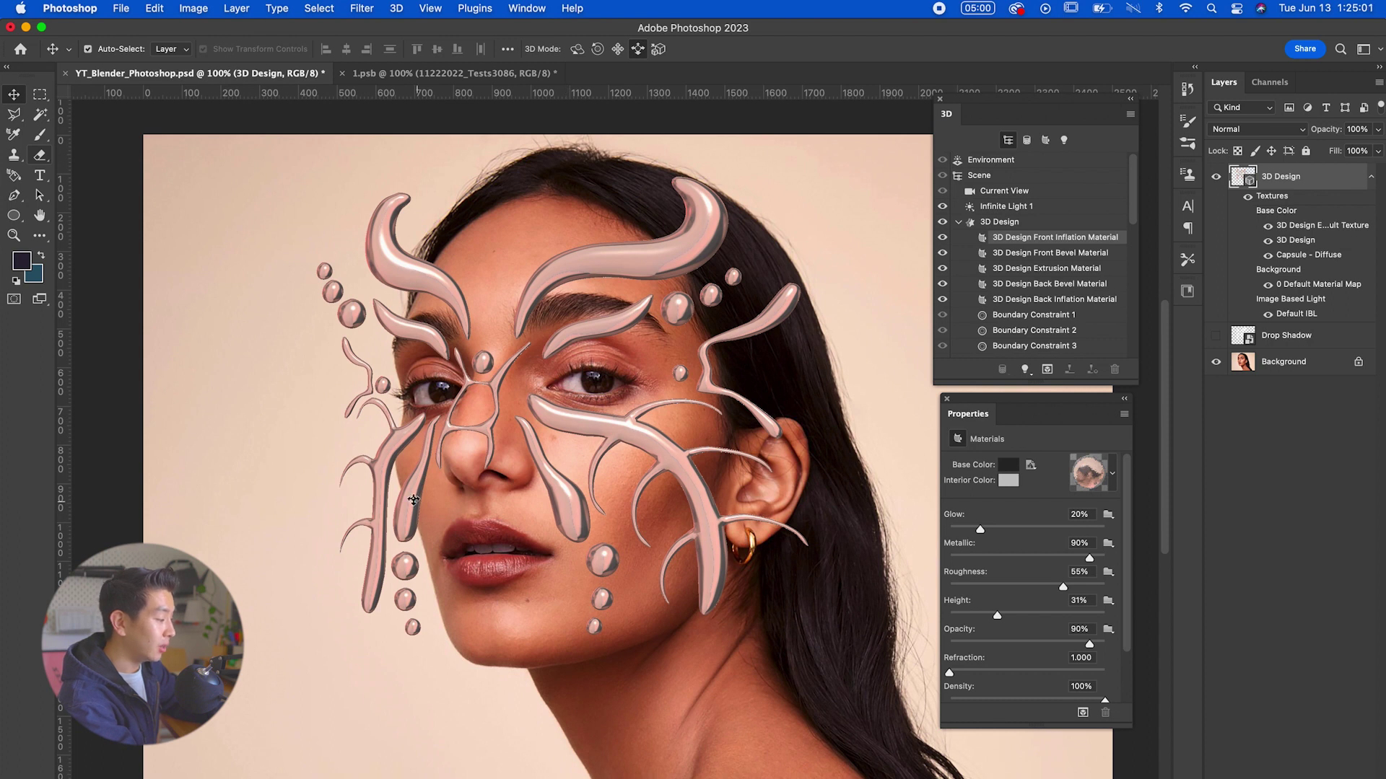
{"action": "key", "text": "super+plus"}
{"action": "key", "text": "super+plus"}
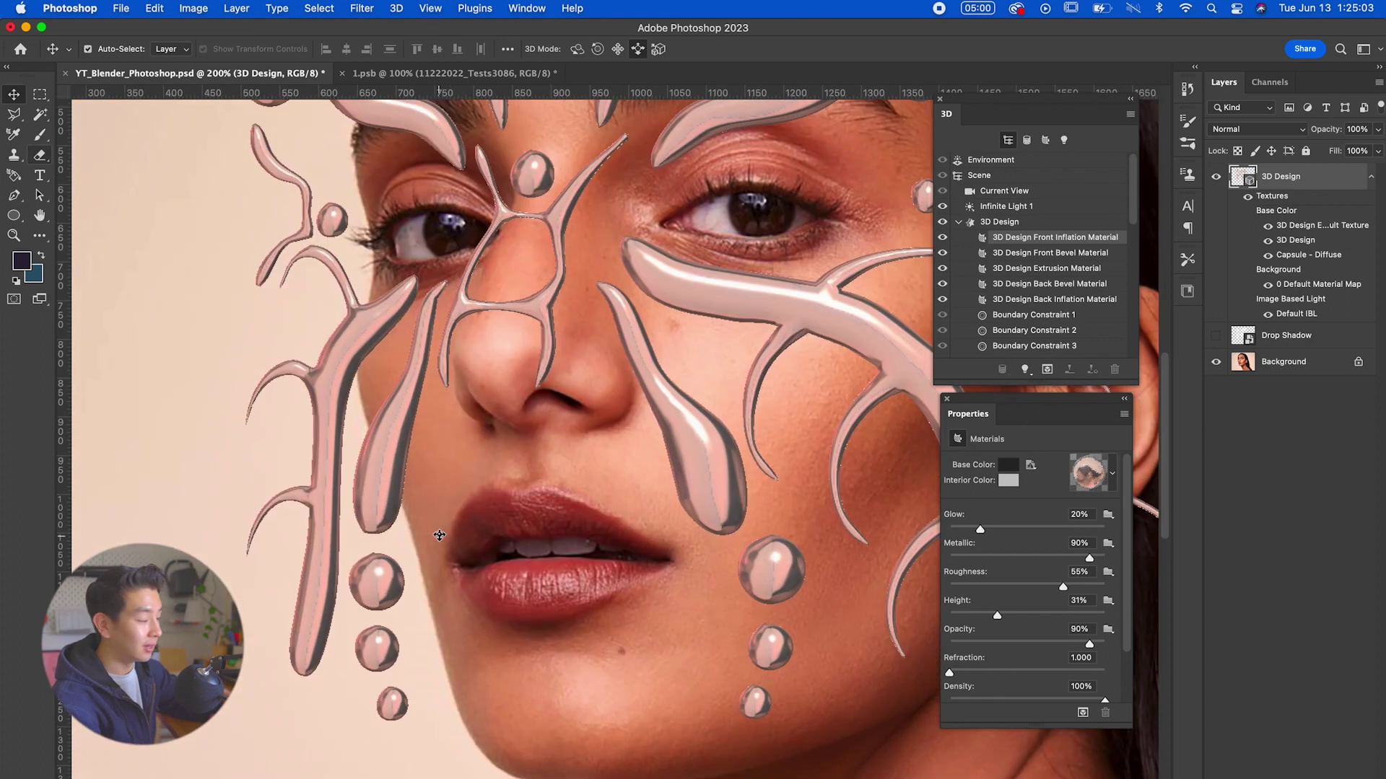
{"action": "scroll", "coordinate": [439, 536], "scroll_direction": "down", "scroll_amount": 6}
{"action": "scroll", "coordinate": [506, 399], "scroll_direction": "up", "scroll_amount": 2}
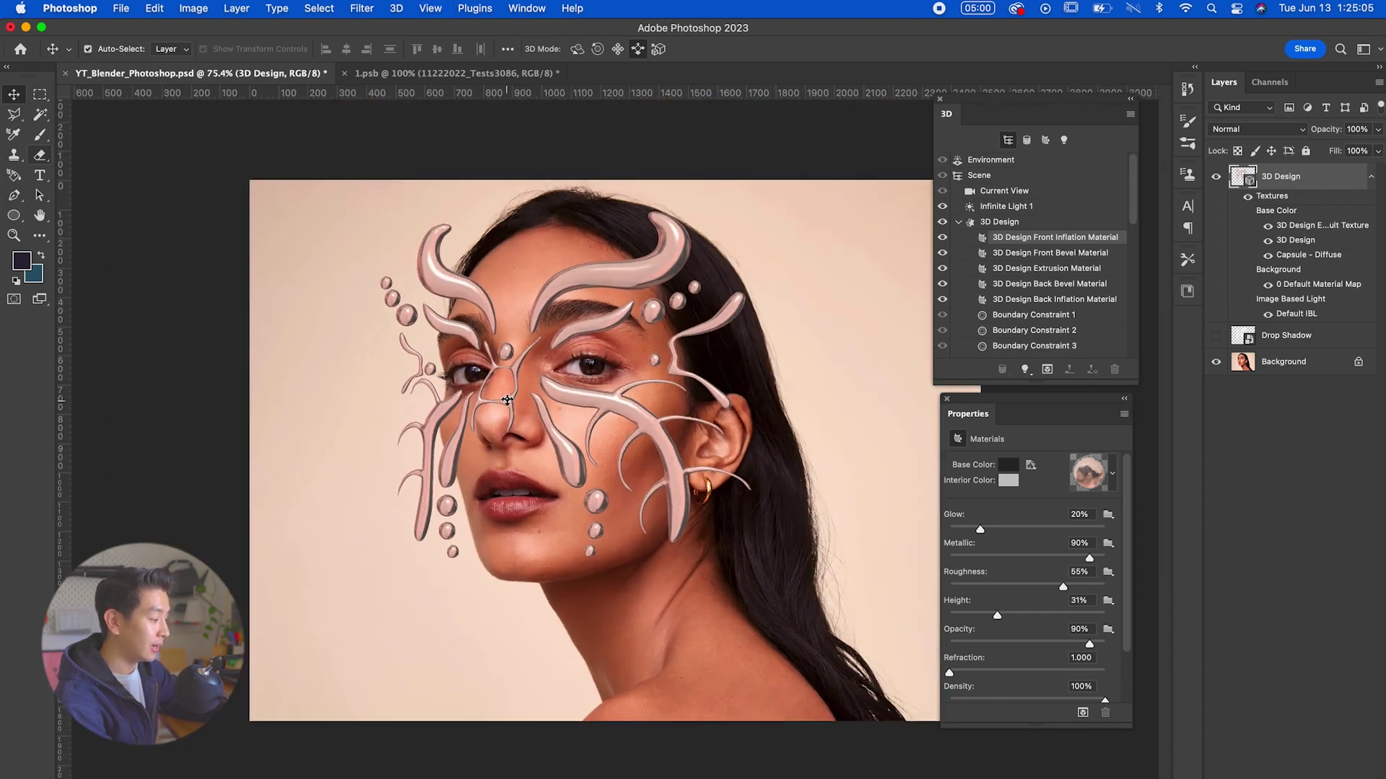
{"action": "scroll", "coordinate": [507, 400], "scroll_direction": "up", "scroll_amount": 2}
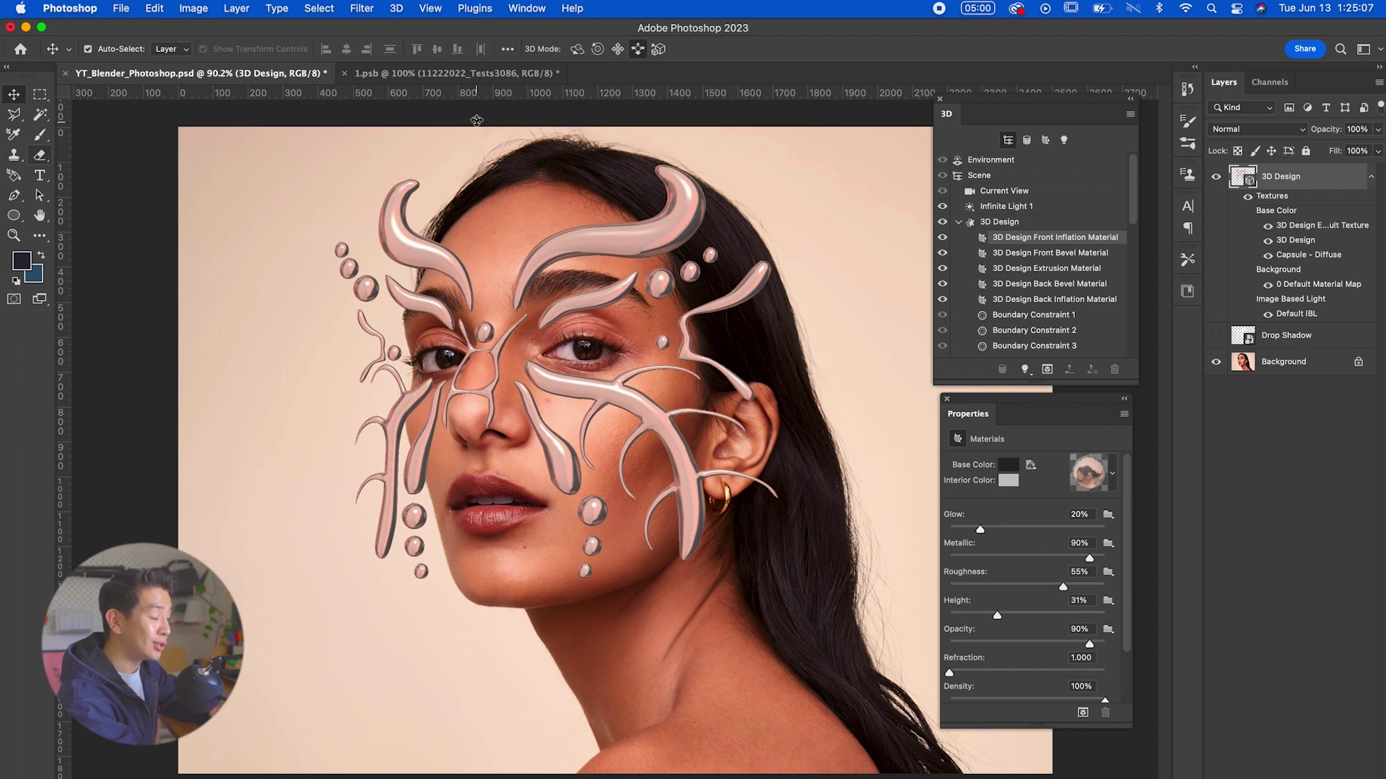
In the 1.psb texture, nudge the portrait up and left and try flipping it horizontally
{"action": "left_click", "coordinate": [477, 73]}
{"action": "left_click_drag", "start_coordinate": [617, 382], "coordinate": [586, 370]}
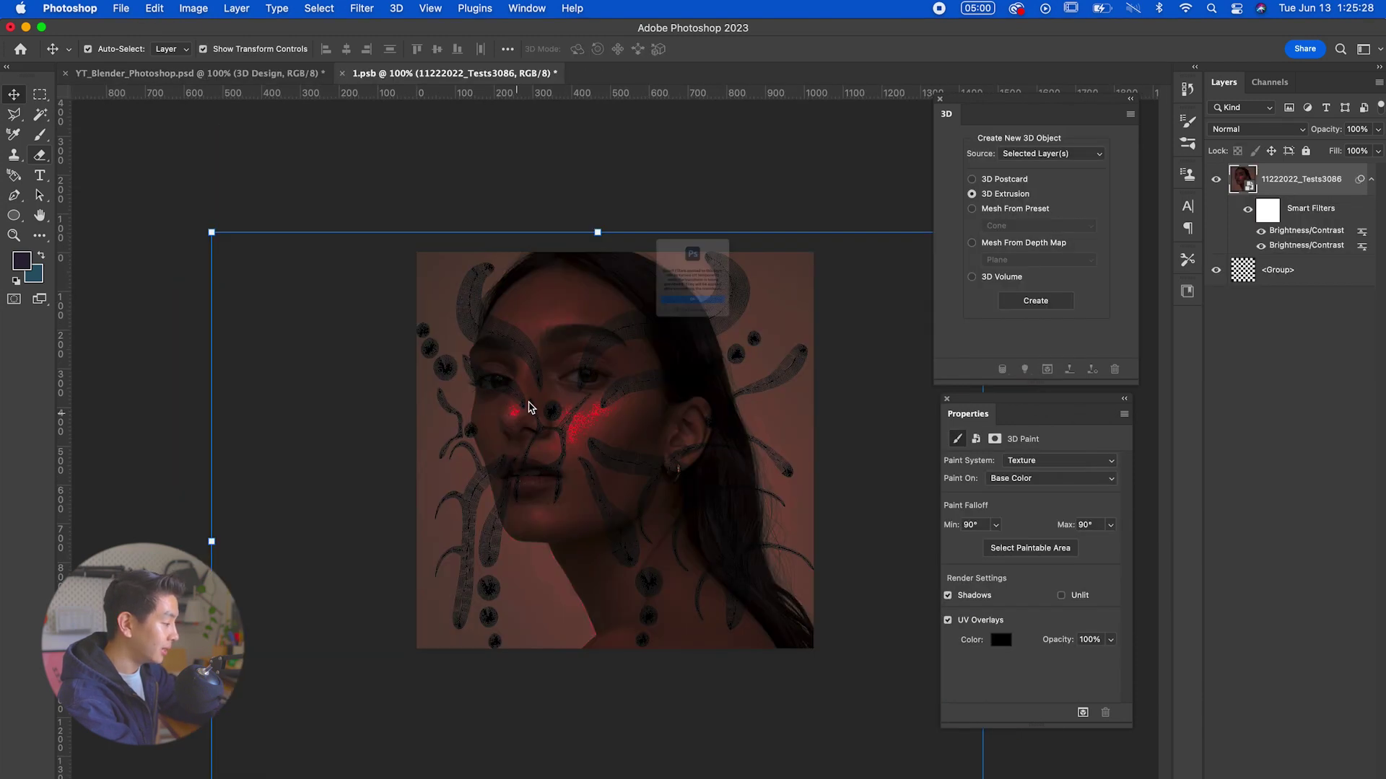
{"action": "key", "text": "Return"}
{"action": "right_click", "coordinate": [566, 374]}
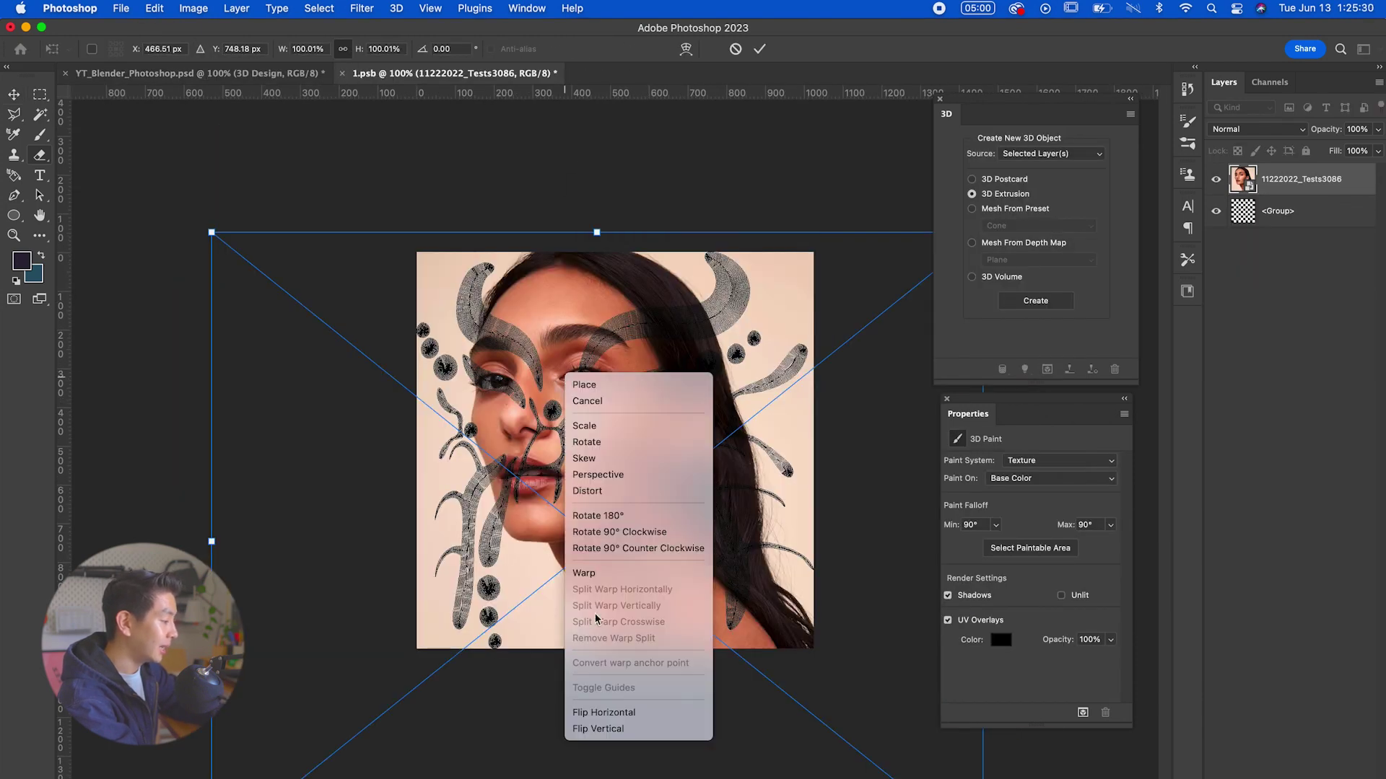
{"action": "left_click", "coordinate": [599, 712]}
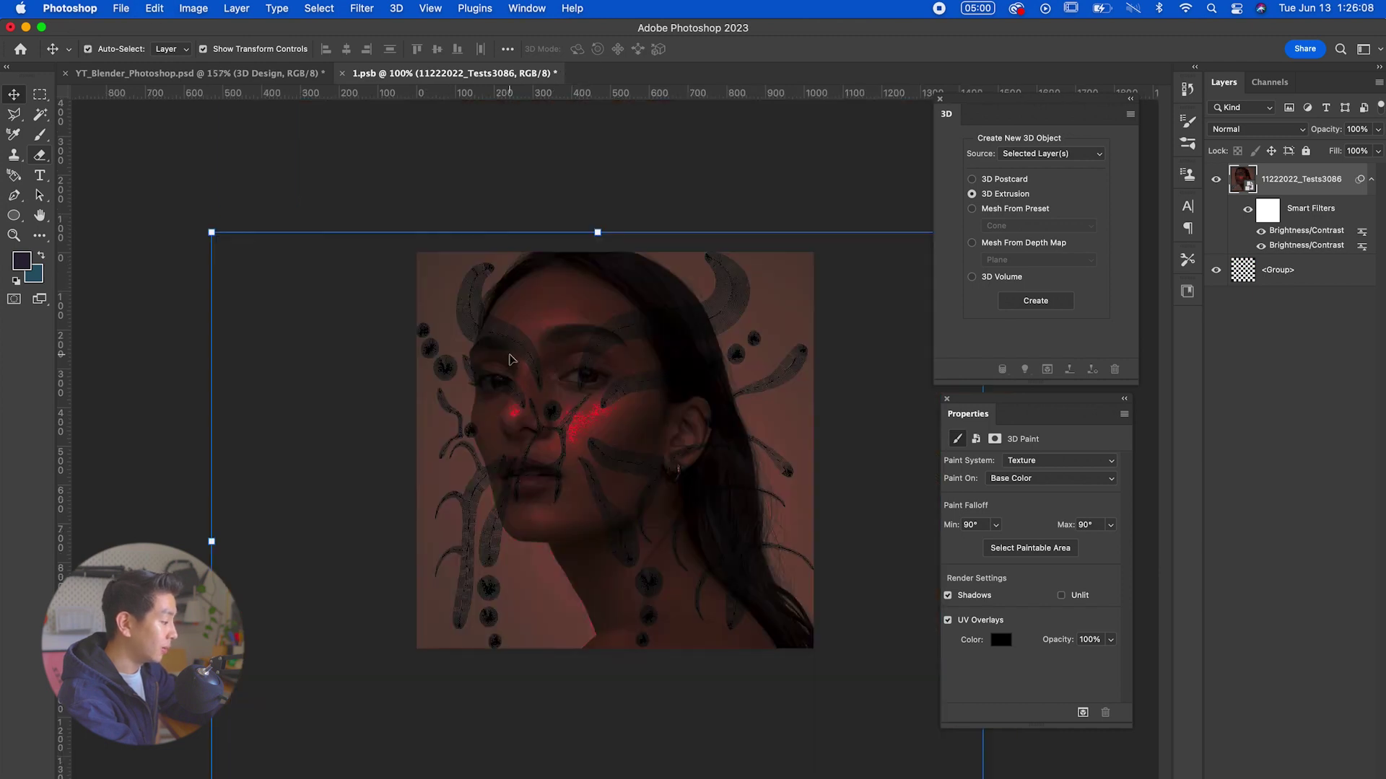
Shift the darkened portrait right and slightly down in the texture, and check the jewellery reflections in YT_Blender_Photoshop.psd at 100%
{"action": "left_click_drag", "start_coordinate": [488, 358], "coordinate": [625, 383]}
{"action": "left_click", "coordinate": [205, 73]}
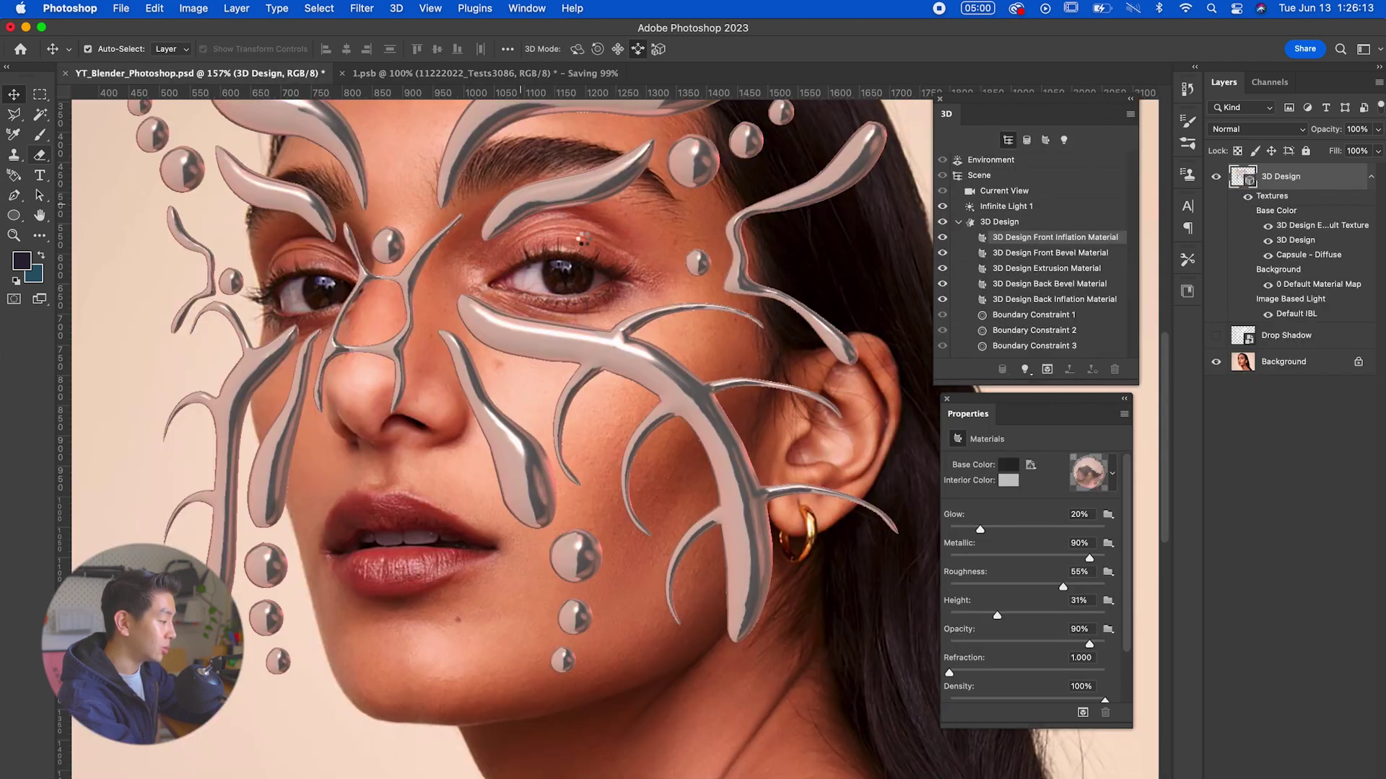
{"action": "key", "text": "super+1"}
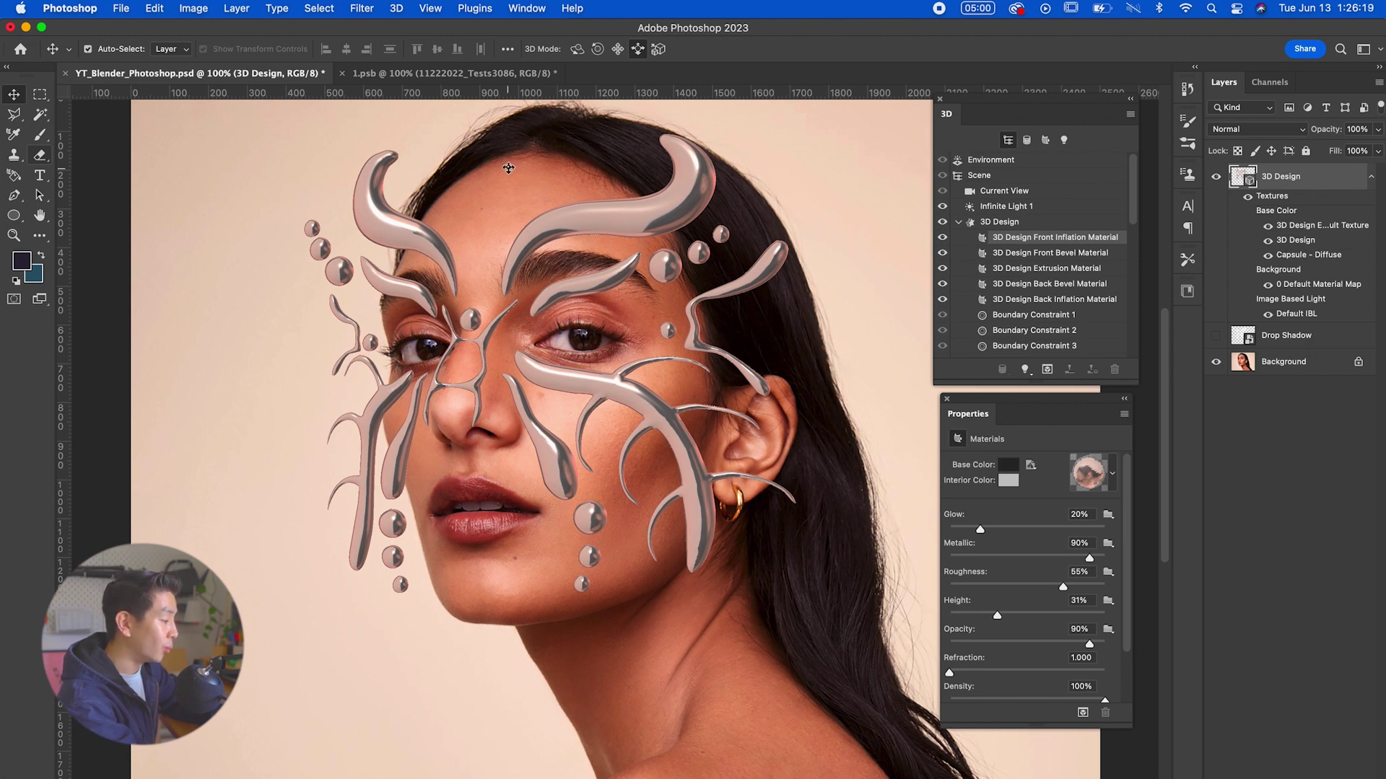
Move the portrait further right in the 1.psb texture, save it, and return to the jewellery document
{"action": "left_click", "coordinate": [466, 72]}
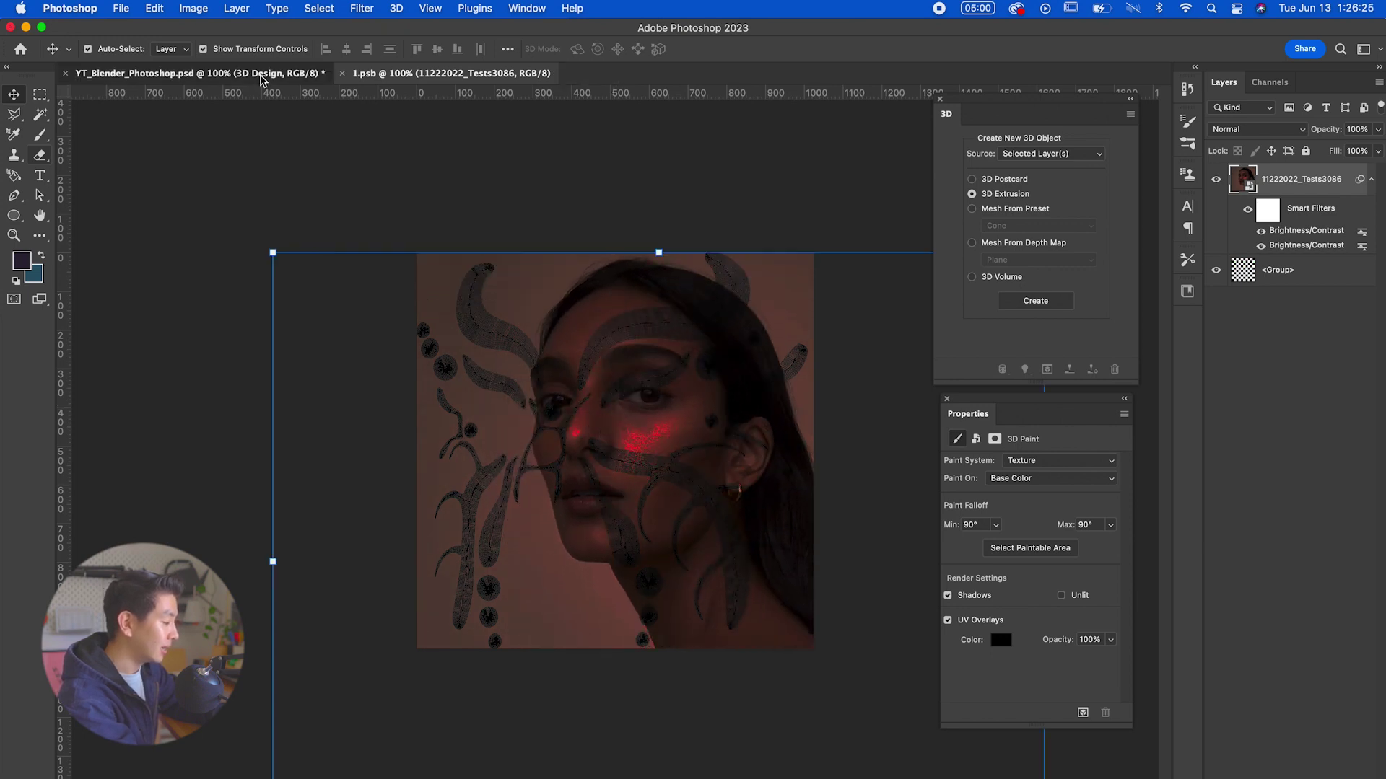
{"action": "key", "text": "super+s"}
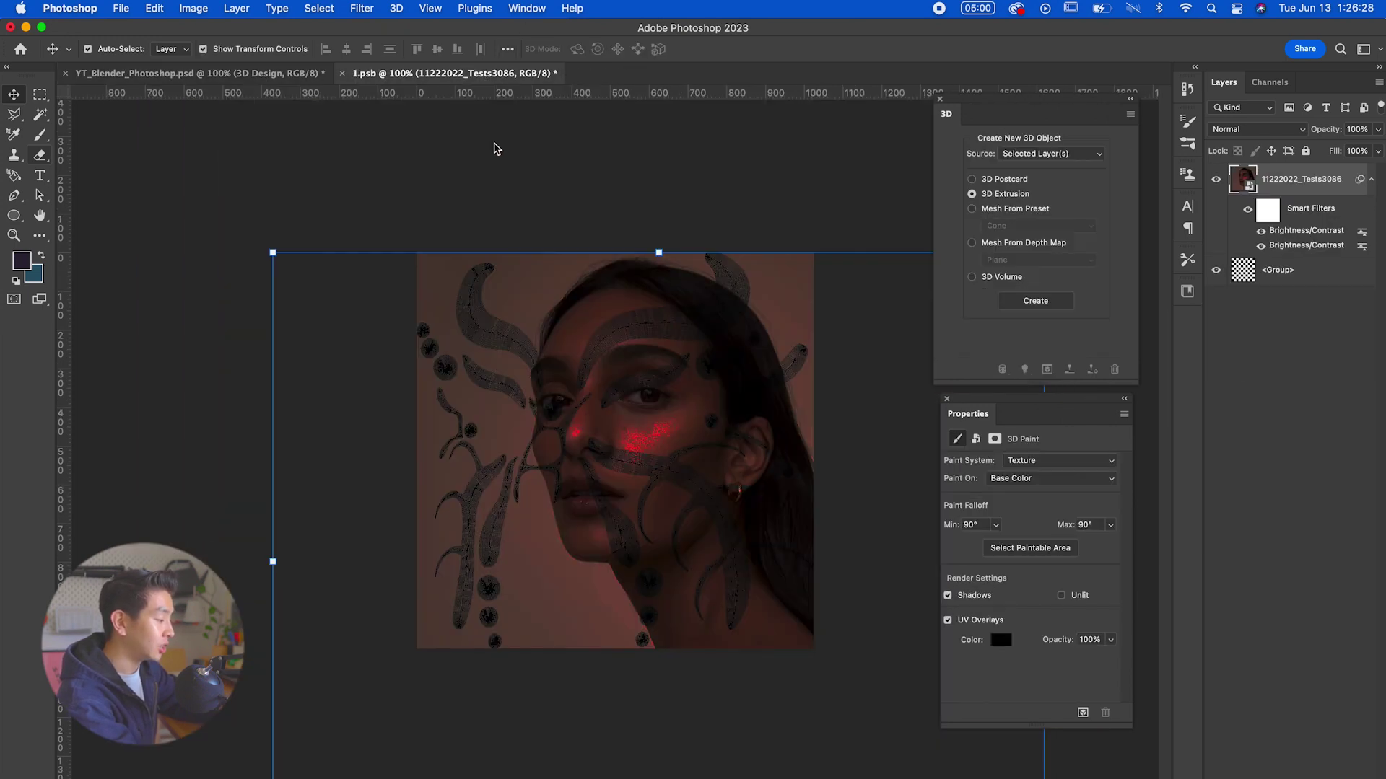
{"action": "left_click_drag", "start_coordinate": [495, 145], "coordinate": [457, 176]}
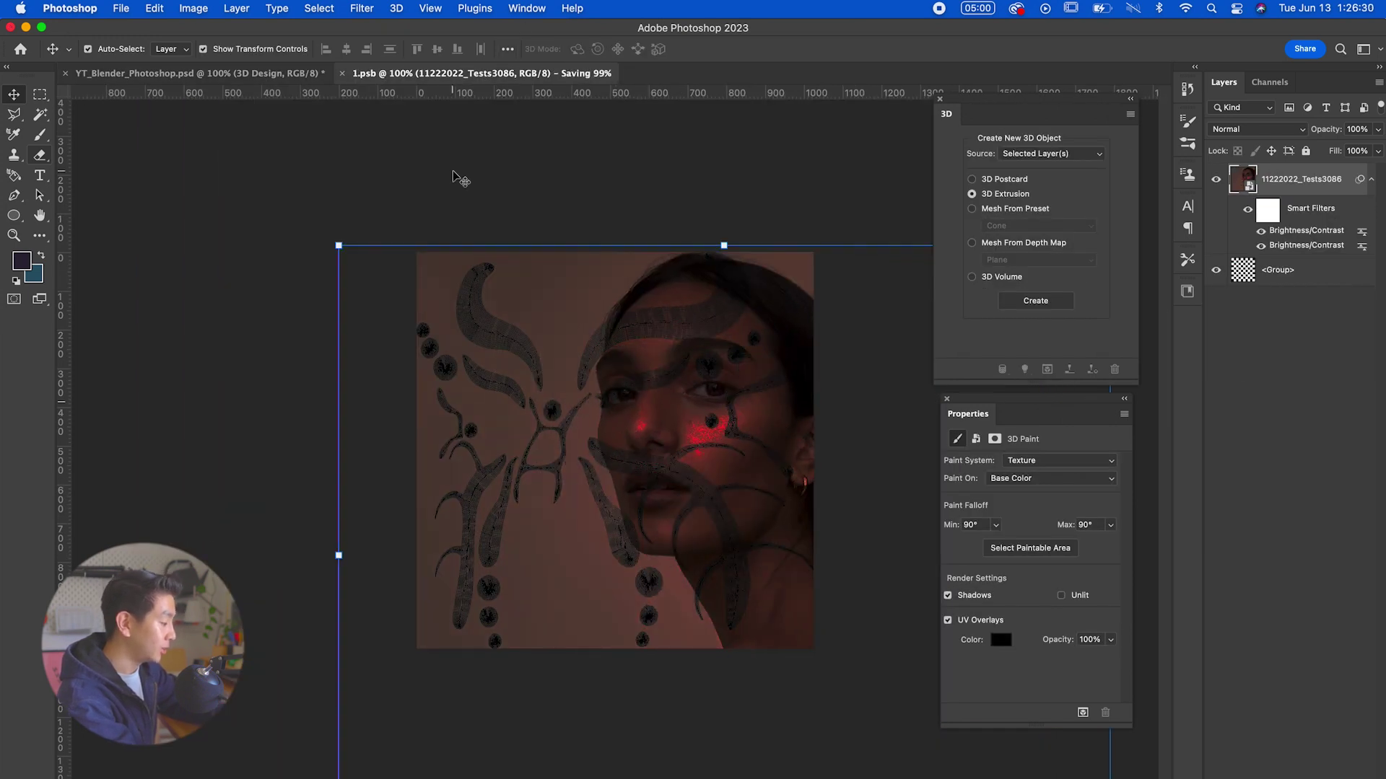
{"action": "left_click", "coordinate": [262, 75]}
Set the front inflation material's roughness to 19% while viewing the jewellery at 200%
{"action": "key", "text": "super+equal"}
{"action": "key", "text": "super+equal"}
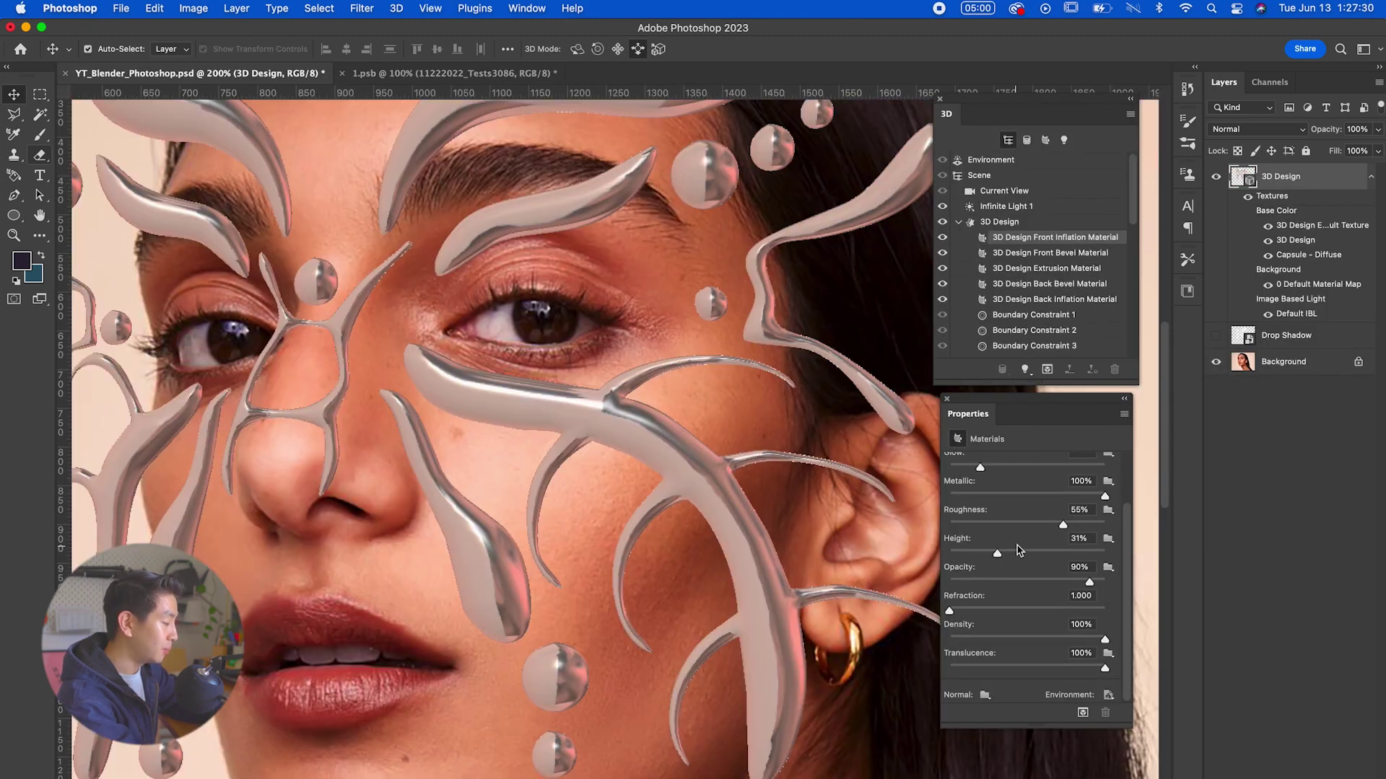
{"action": "left_click_drag", "start_coordinate": [1063, 525], "coordinate": [1002, 527]}
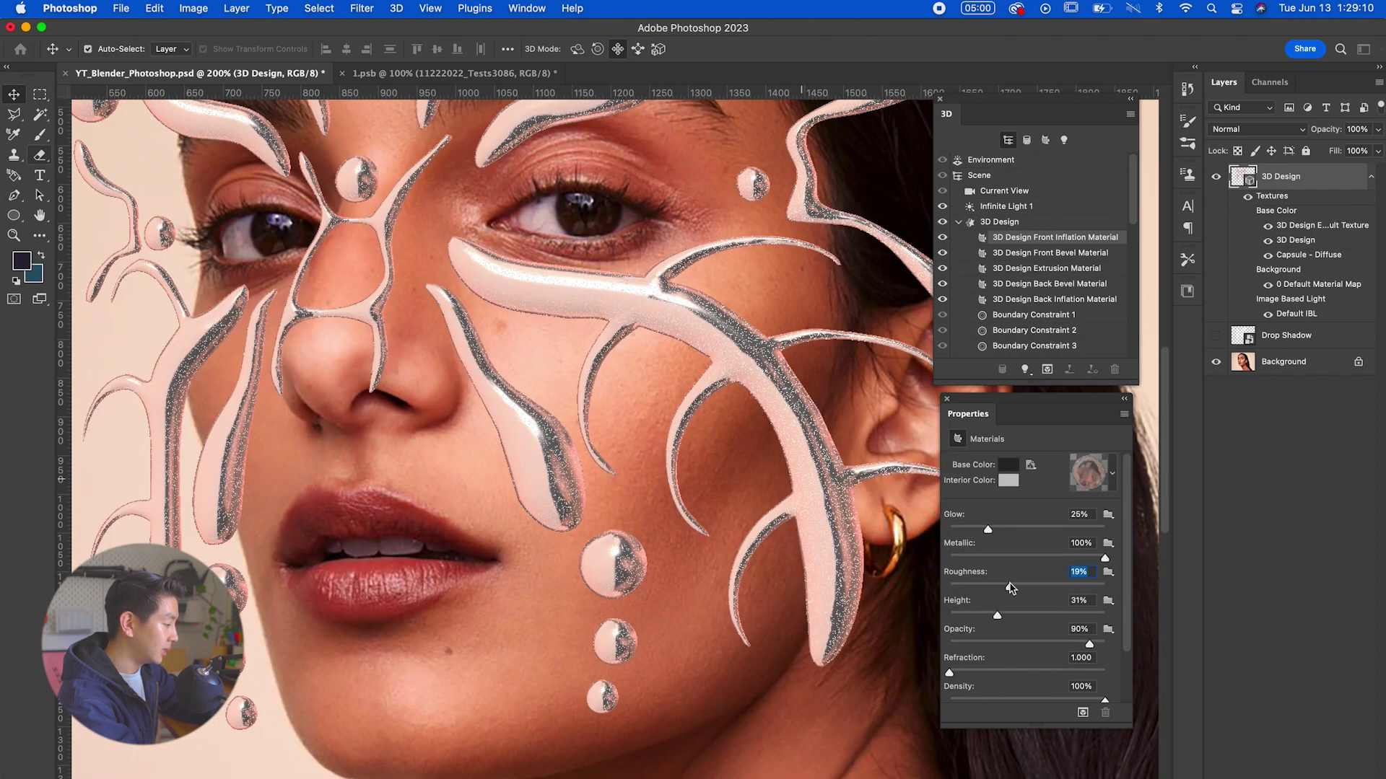
Set the front inflation material's roughness to 59% and check the jewellery at 100% view
{"action": "left_click_drag", "start_coordinate": [989, 587], "coordinate": [978, 586]}
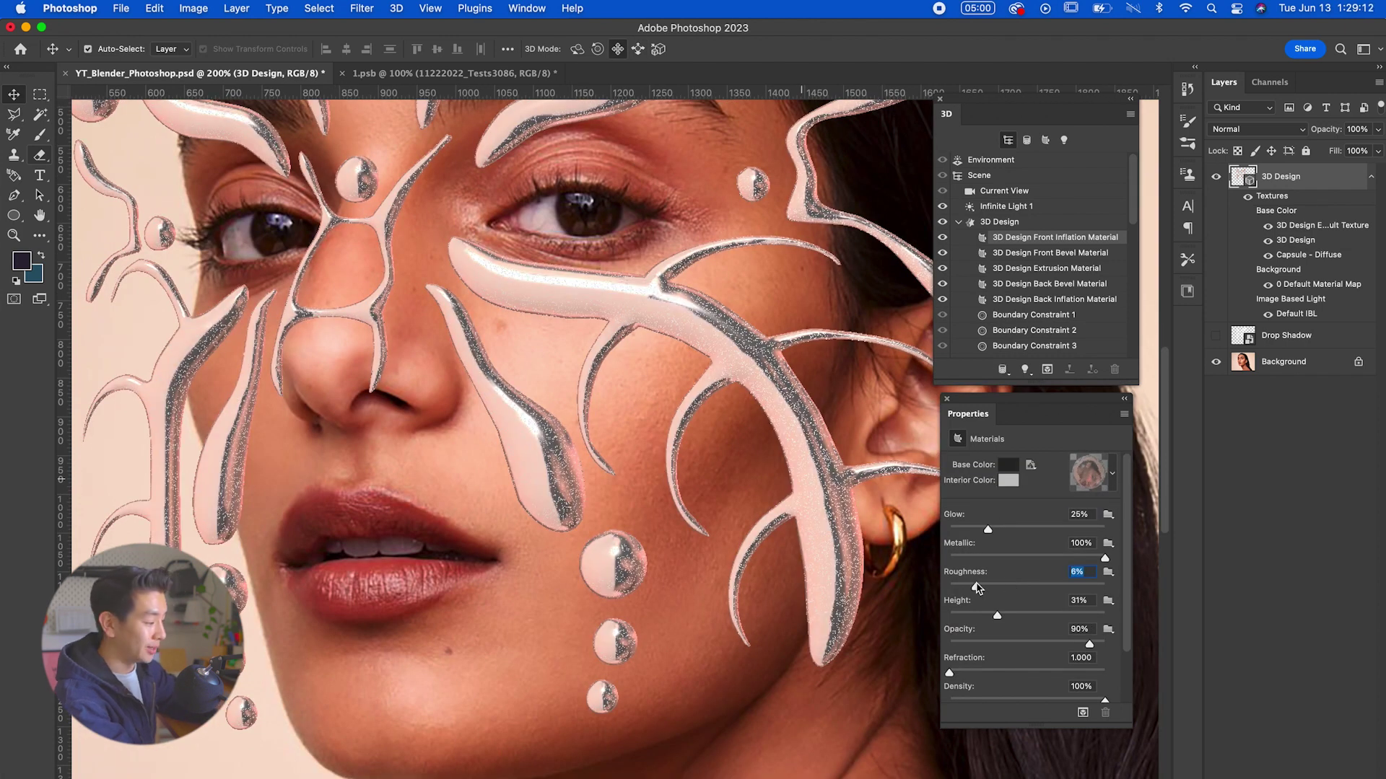
{"action": "left_click_drag", "start_coordinate": [1063, 587], "coordinate": [1068, 588]}
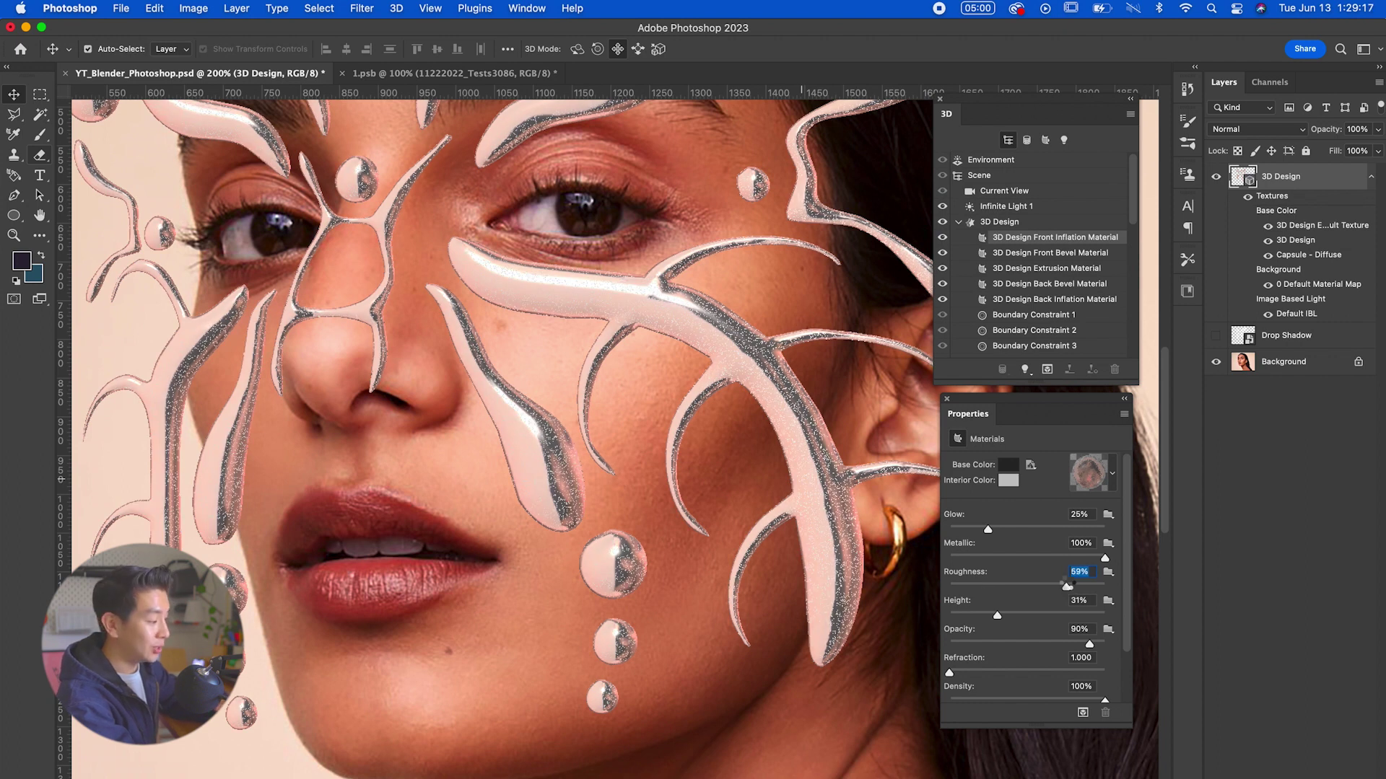
{"action": "key", "text": "super+minus"}
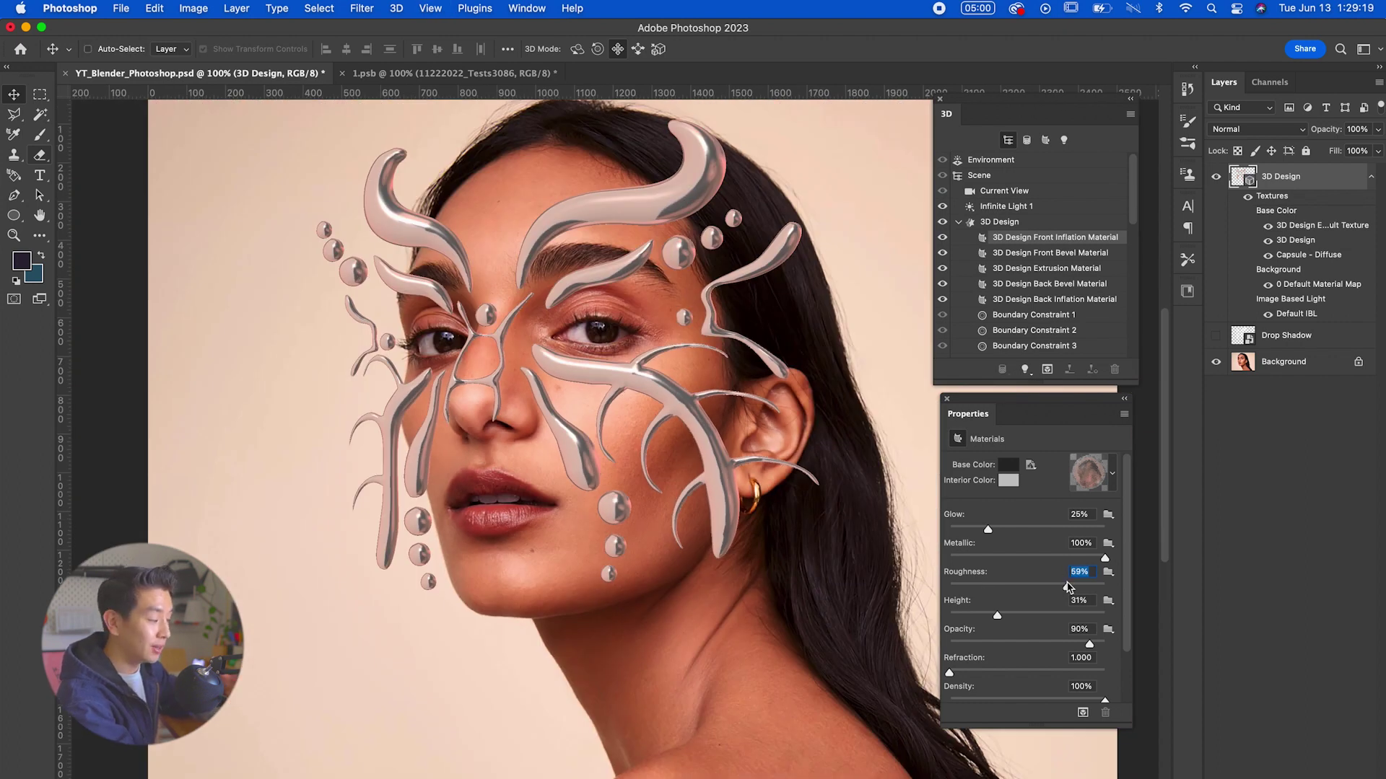
{"action": "key", "text": "super+minus"}
{"action": "key", "text": "super+plus"}
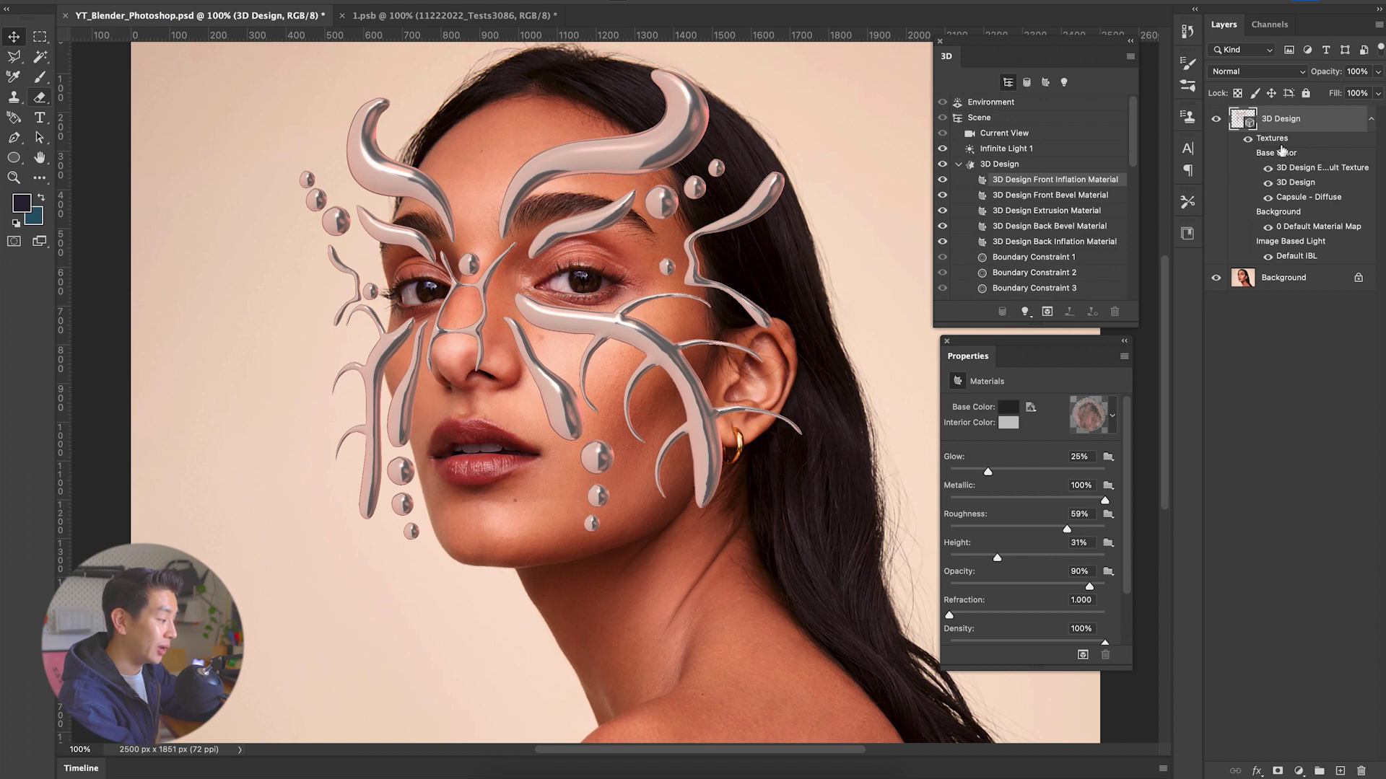
Duplicate the 3D Design layer and rasterize the original 3D Design layer beneath the copy
{"action": "left_click_drag", "start_coordinate": [1284, 130], "coordinate": [1339, 771]}
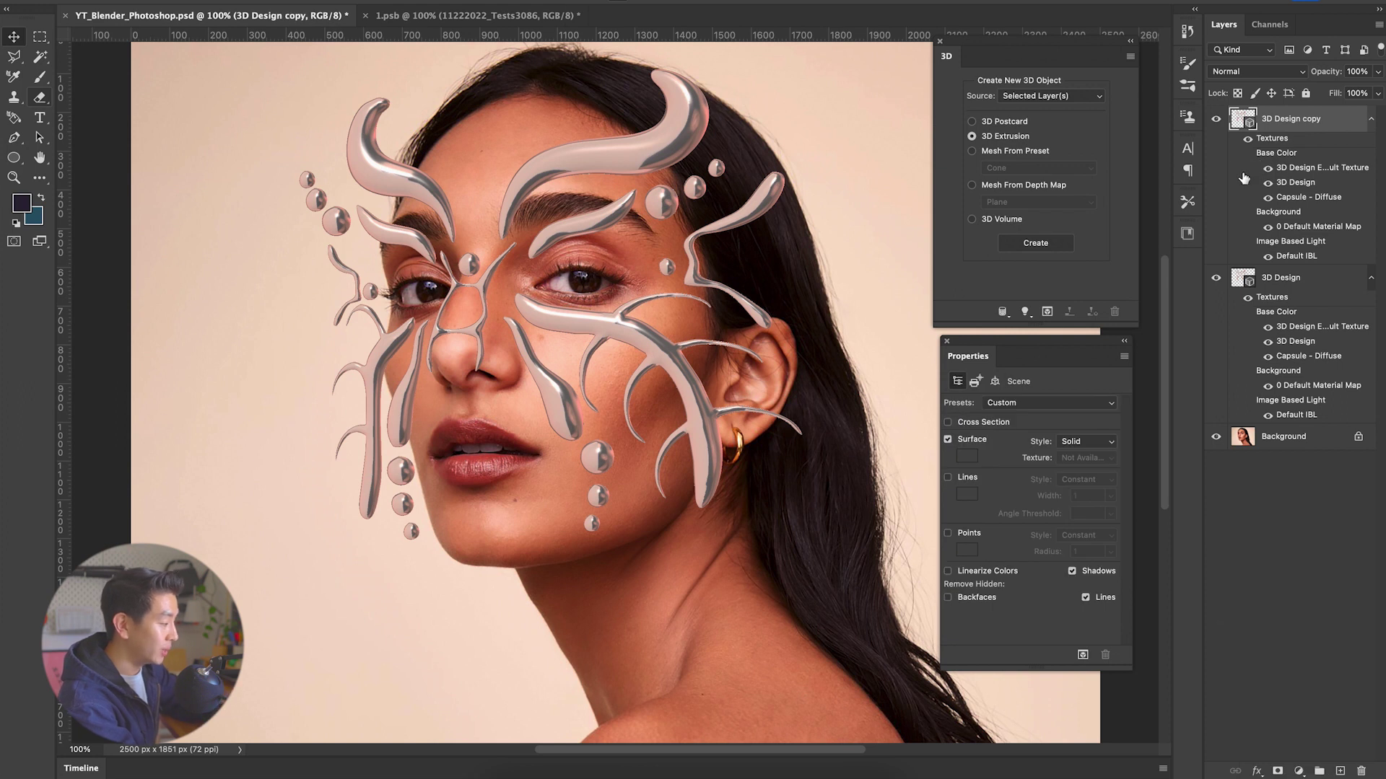
{"action": "left_click", "coordinate": [1281, 285]}
{"action": "right_click", "coordinate": [1274, 281]}
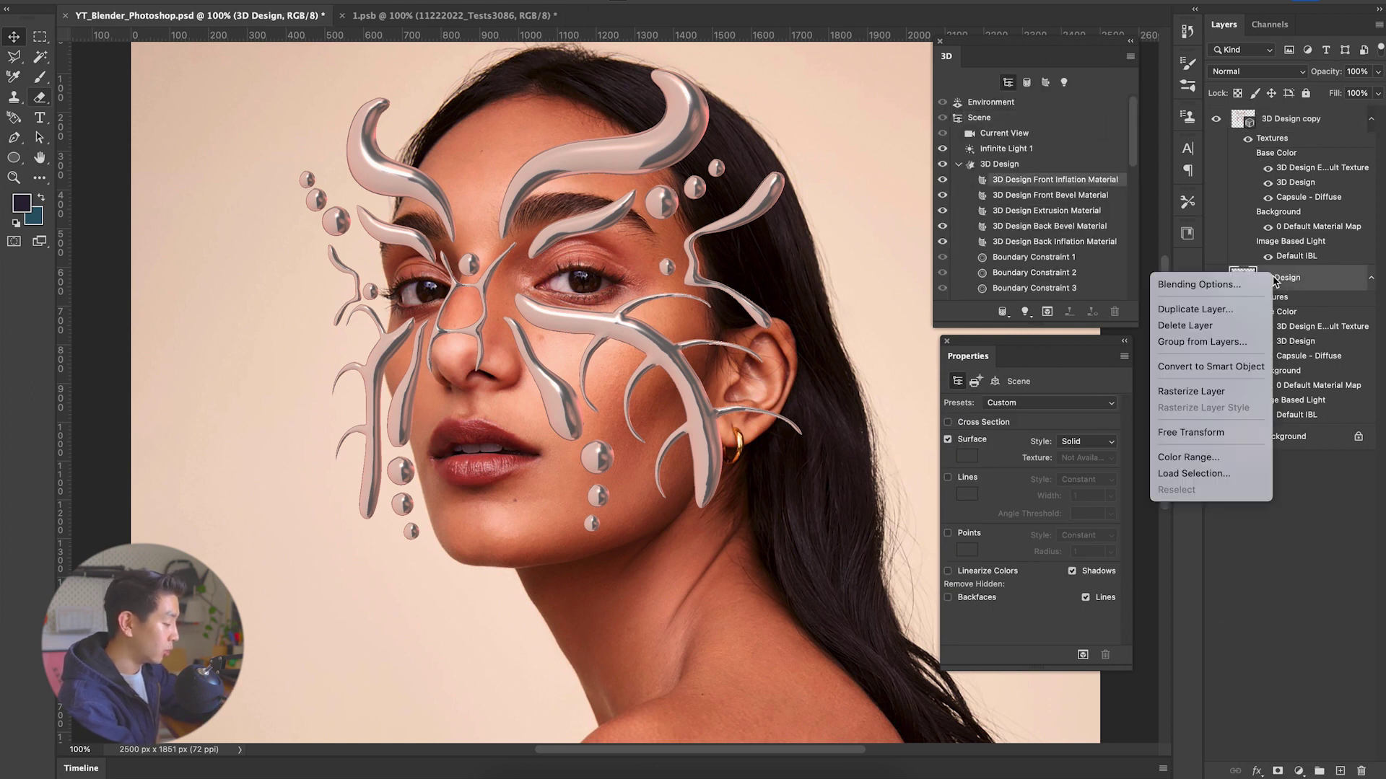
{"action": "left_click", "coordinate": [1203, 396]}
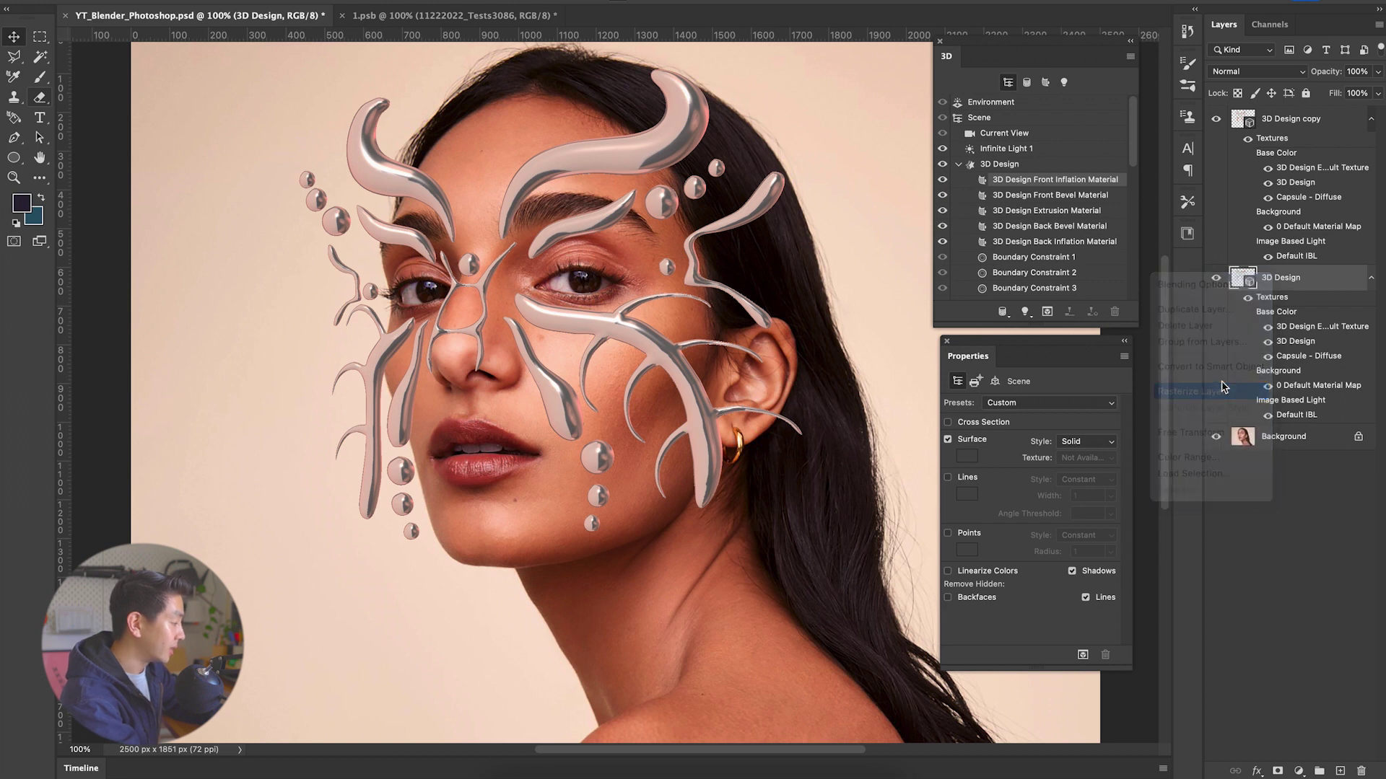
Rename the rasterized 3D Design layer as Drop Shadow
{"action": "double_click", "coordinate": [1278, 279]}
{"action": "type", "text": "Dr"}
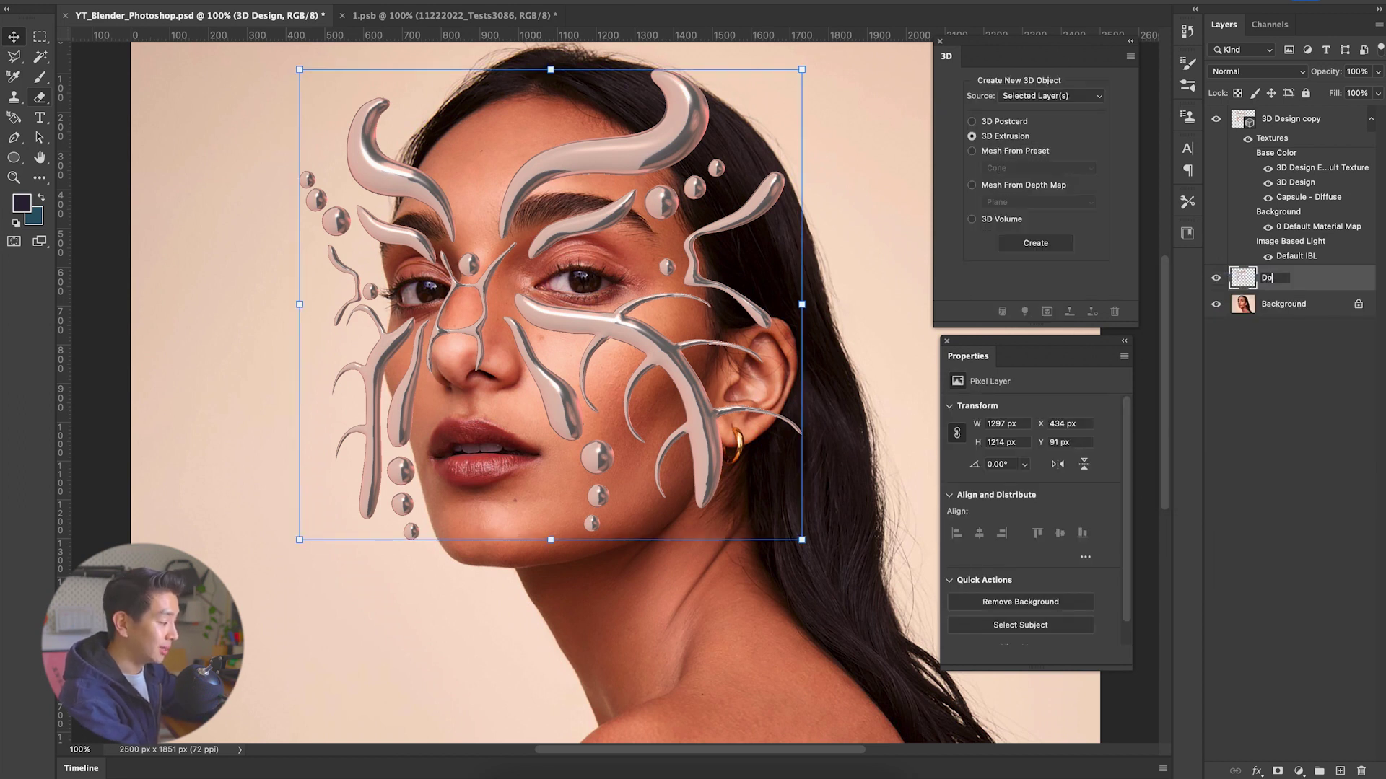
{"action": "type", "text": "op Shadow"}
{"action": "key", "text": "Return"}
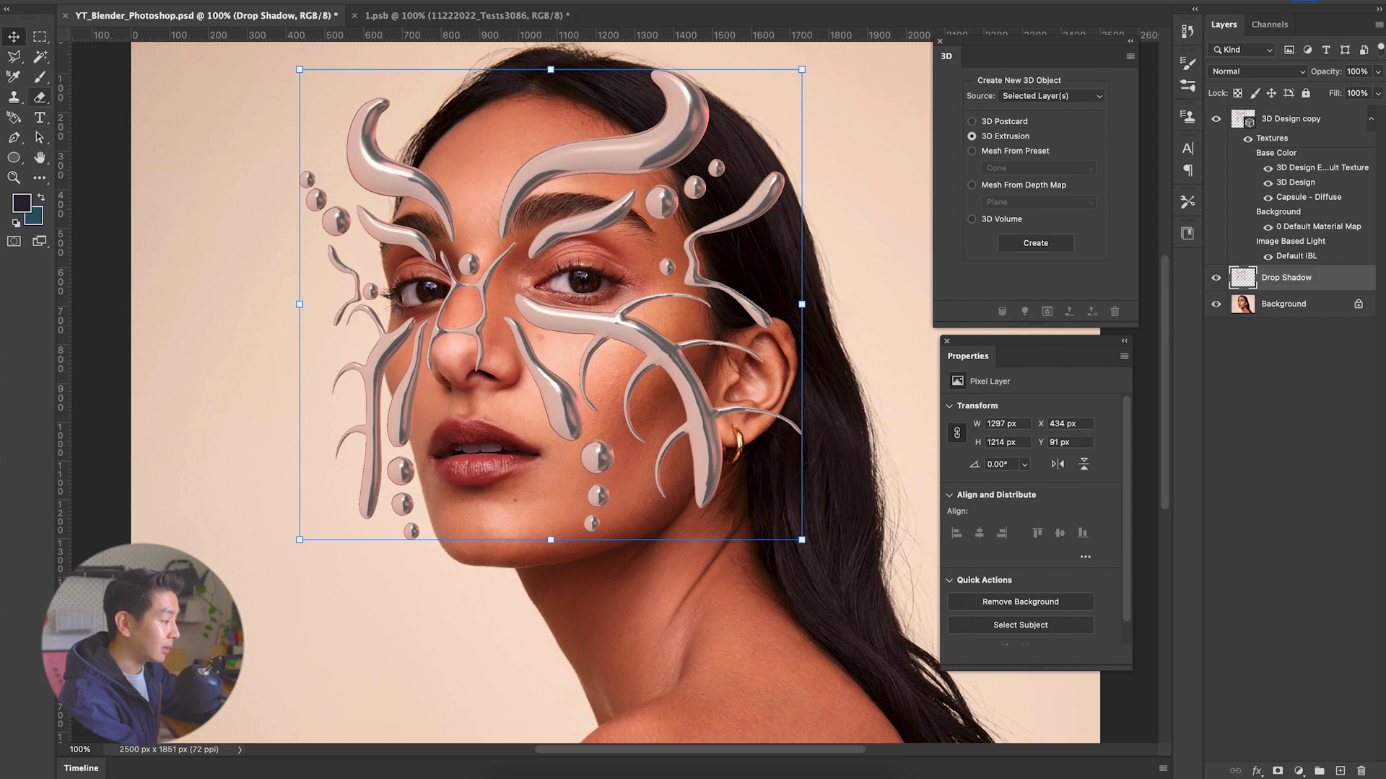
Add a Linear Burn drop shadow effect to the Drop Shadow layer with 55% opacity
{"action": "left_click", "coordinate": [220, 8]}
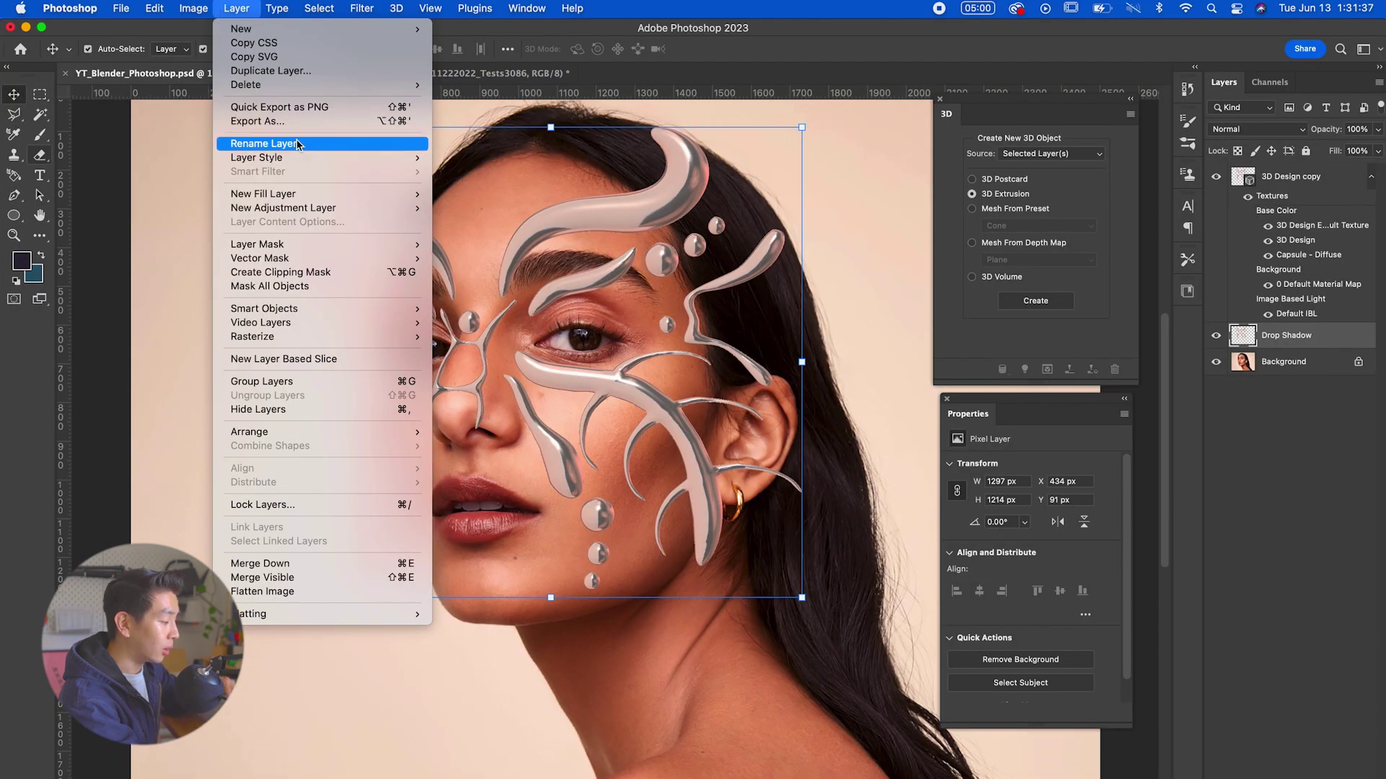
{"action": "mouse_move", "coordinate": [339, 157]}
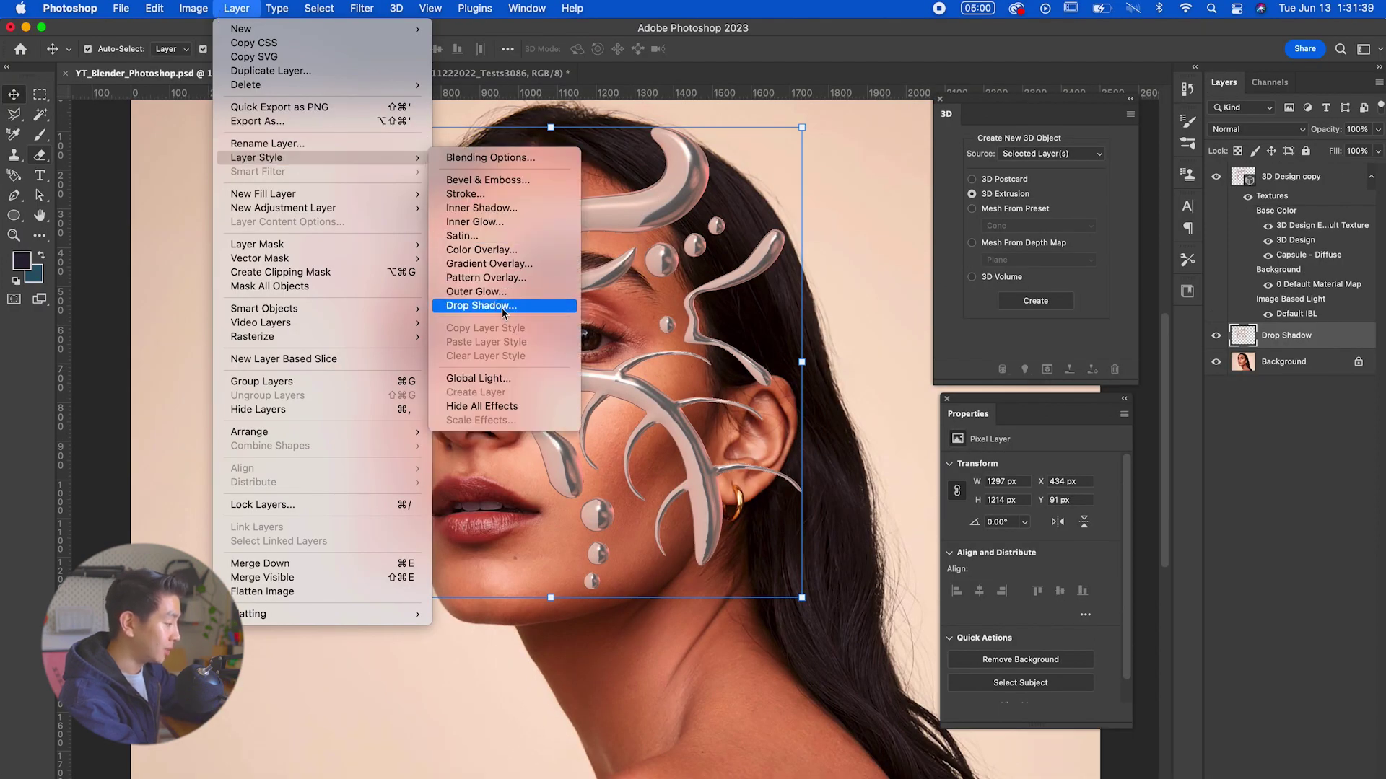
{"action": "left_click", "coordinate": [480, 305]}
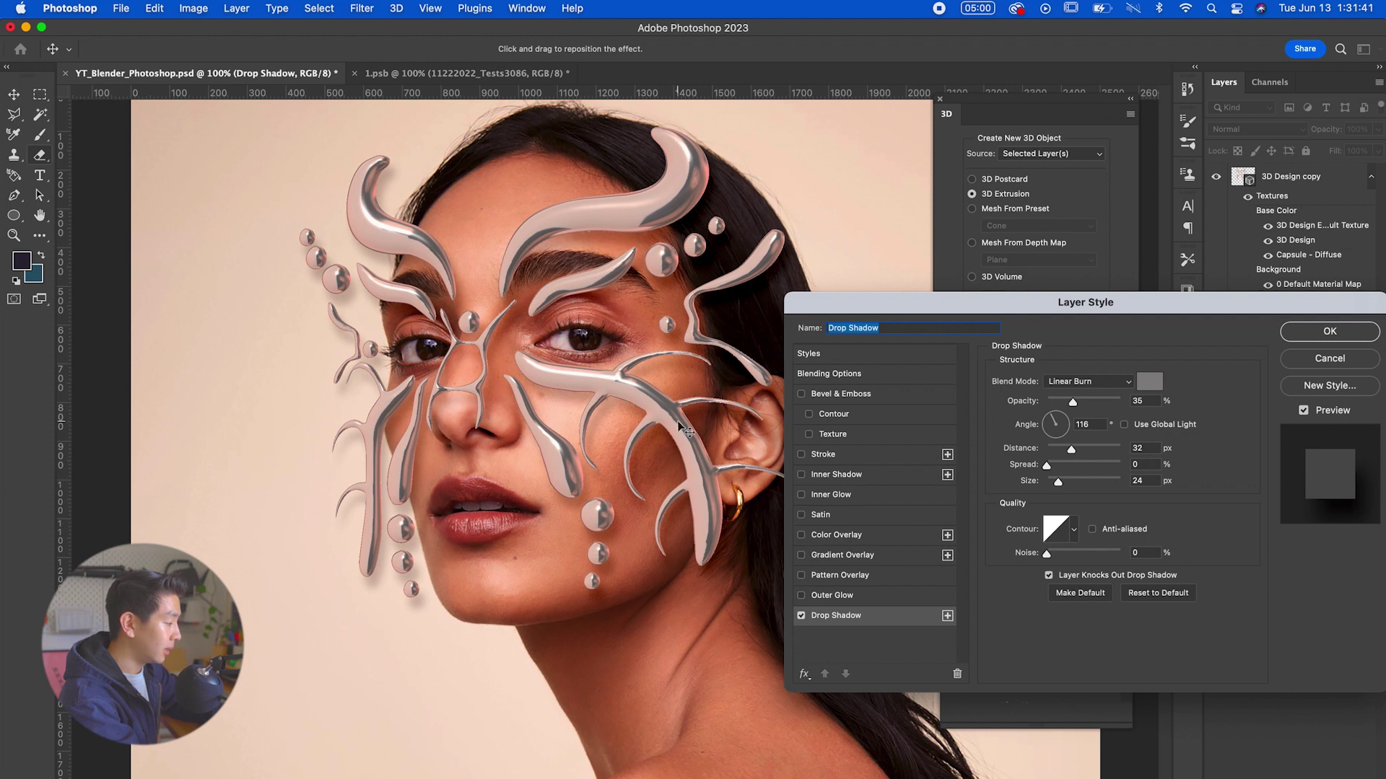
{"action": "key", "text": "super+minus"}
{"action": "key", "text": "super+plus"}
{"action": "key", "text": "super+plus"}
{"action": "scroll", "coordinate": [423, 374], "scroll_direction": "up", "scroll_amount": 3}
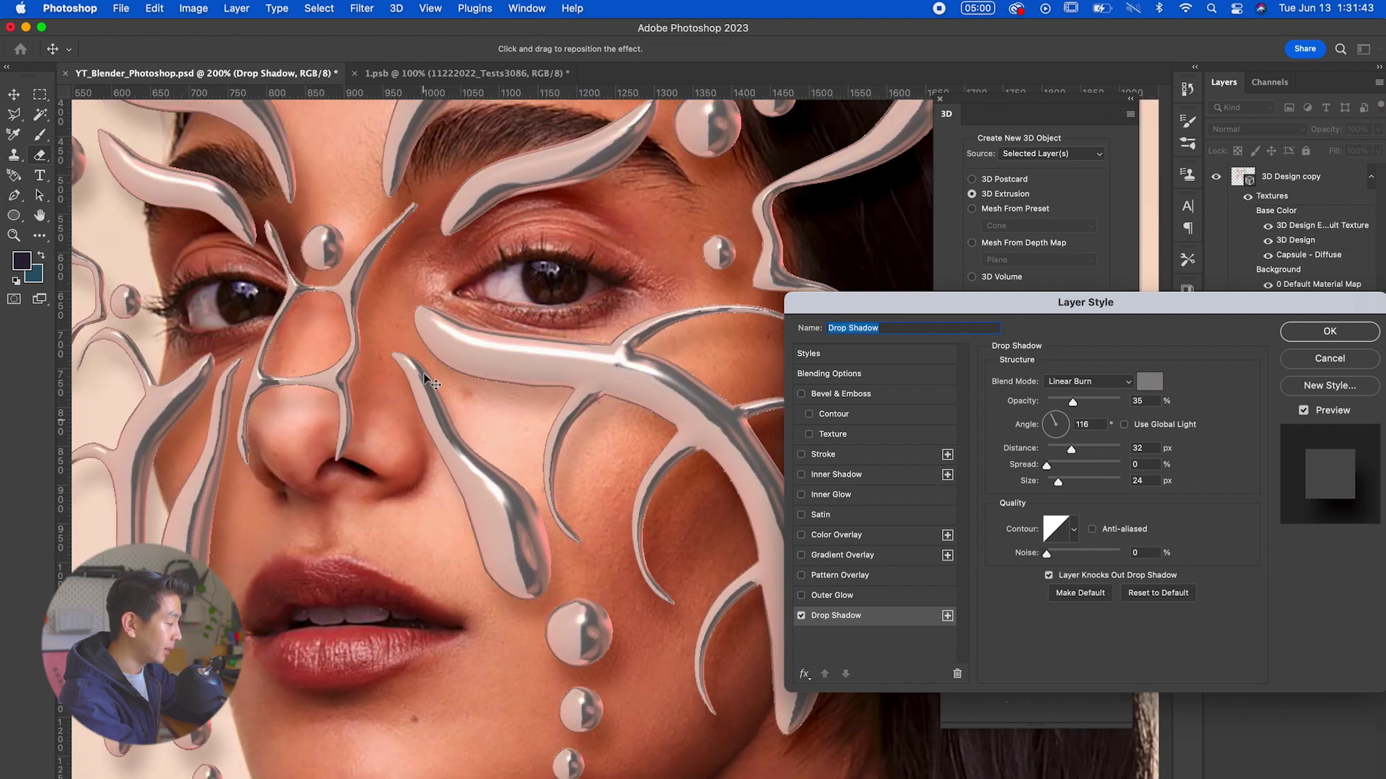
{"action": "scroll", "coordinate": [423, 373], "scroll_direction": "left", "scroll_amount": 4}
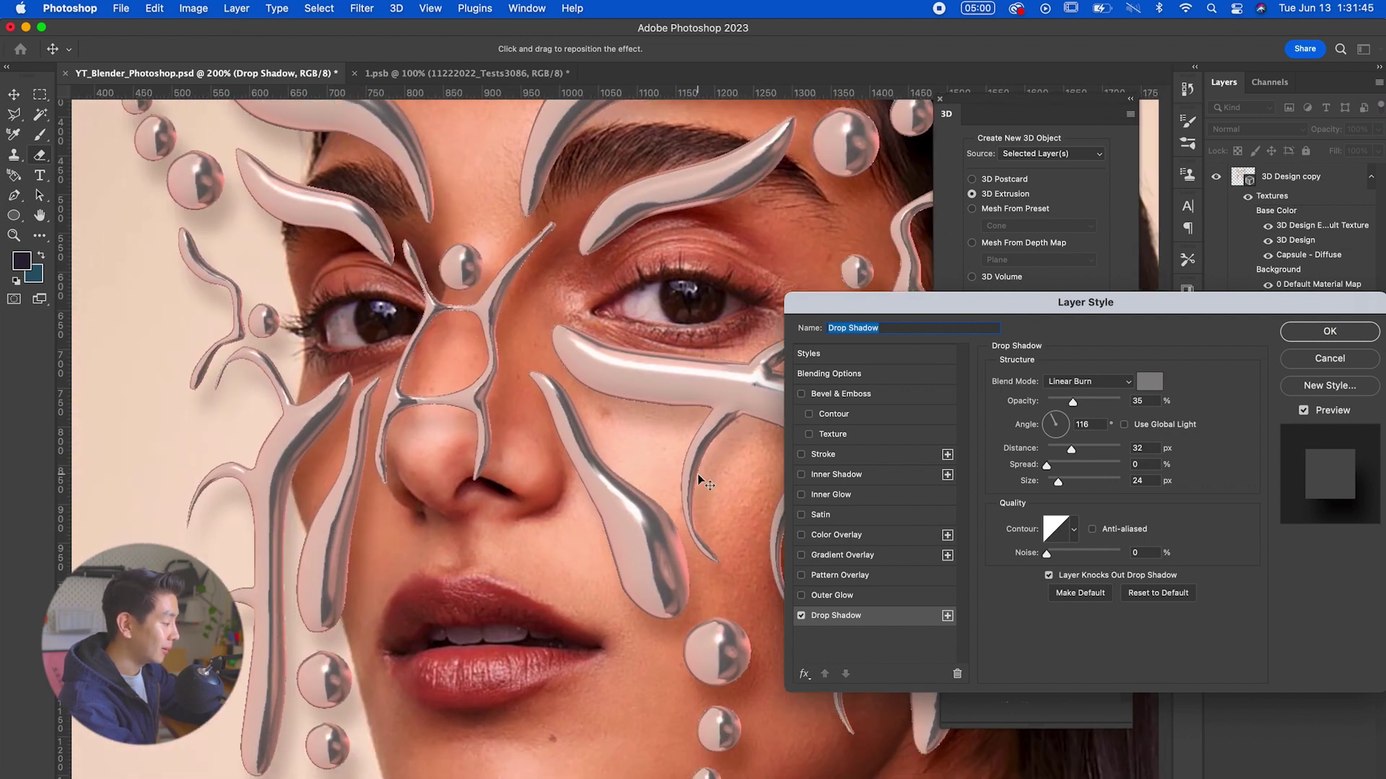
{"action": "left_click_drag", "start_coordinate": [1074, 405], "coordinate": [1093, 405]}
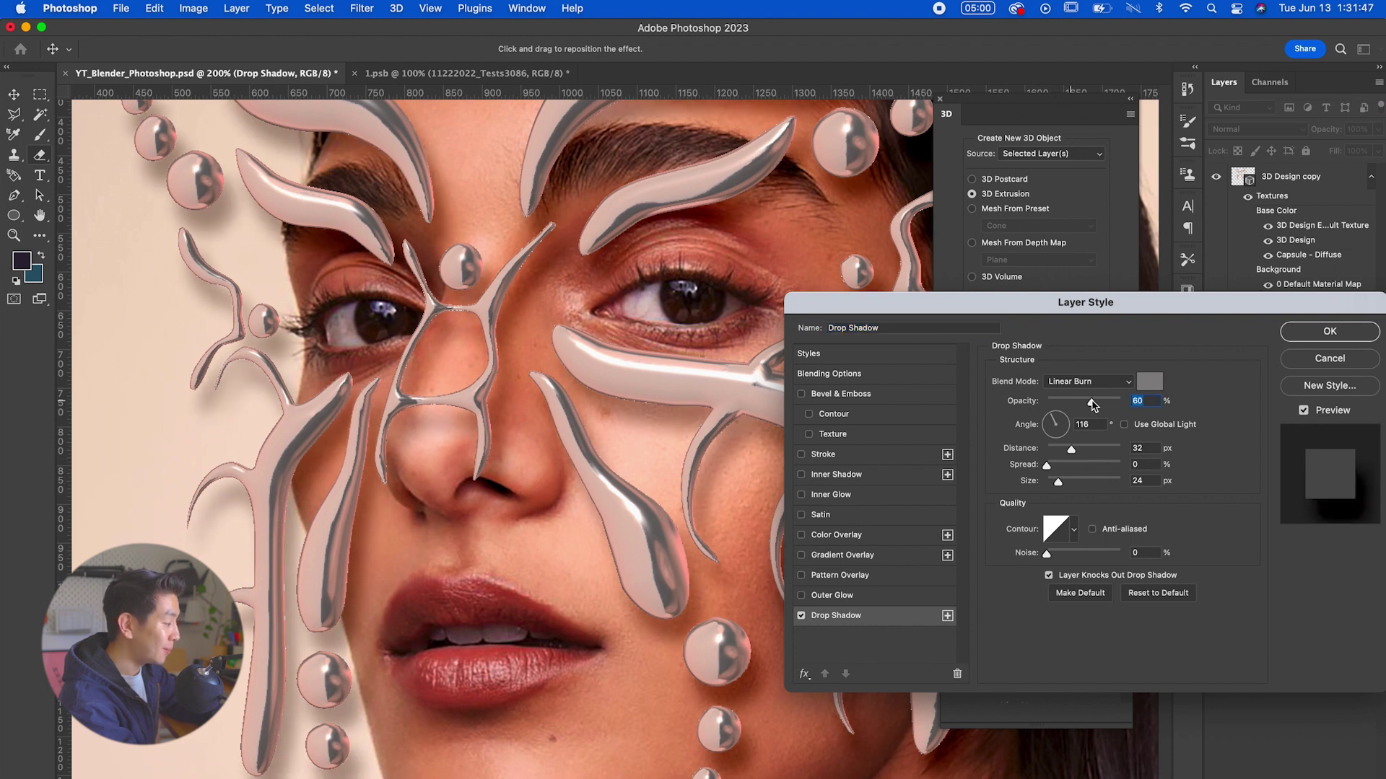
{"action": "key", "text": "super+minus"}
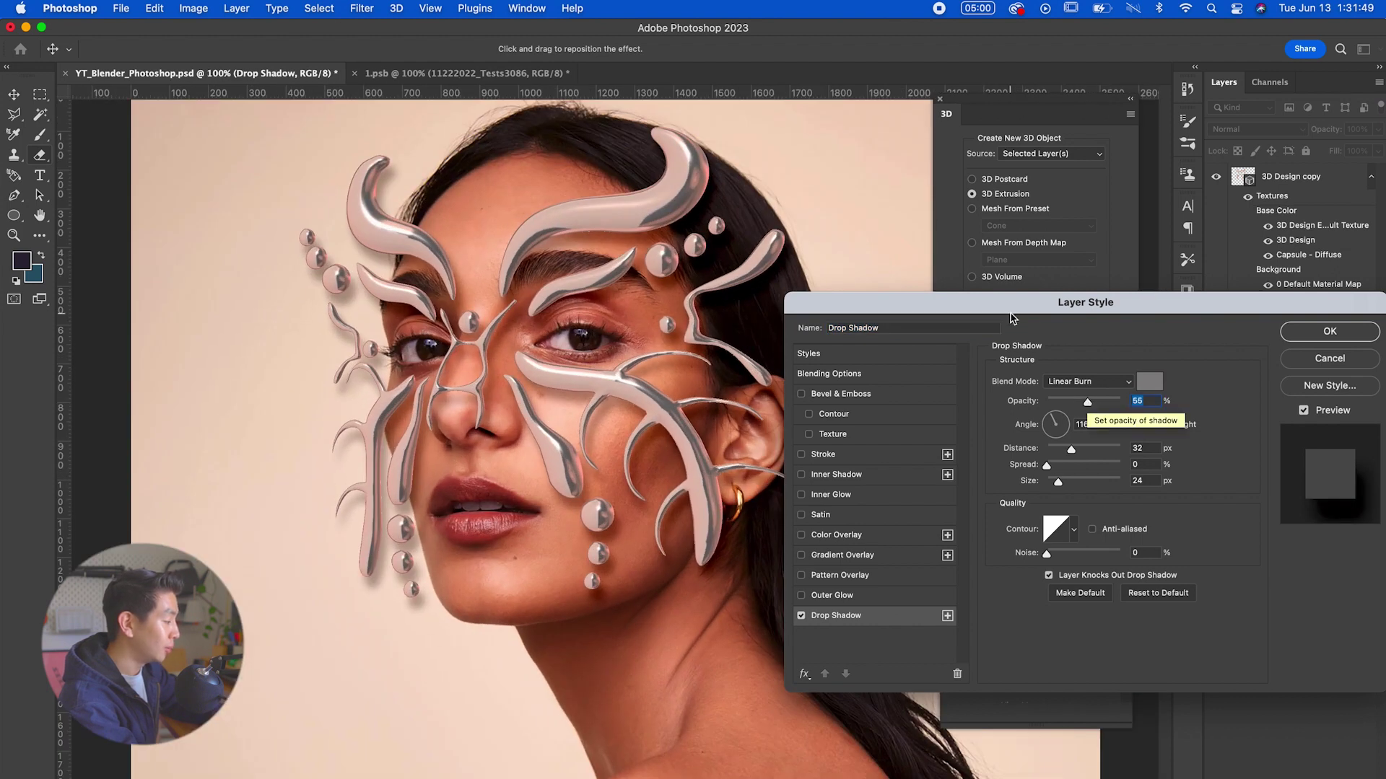
Reposition the shadow to a 143° angle and 35 px distance, lower its opacity to 26%, and apply the effect
{"action": "left_click_drag", "start_coordinate": [1000, 305], "coordinate": [909, 246]}
{"action": "mouse_move", "coordinate": [697, 241]}
{"action": "left_mouse_down"}
{"action": "mouse_move", "coordinate": [774, 240]}
{"action": "mouse_move", "coordinate": [684, 244]}
{"action": "mouse_move", "coordinate": [681, 232]}
{"action": "left_mouse_up"}
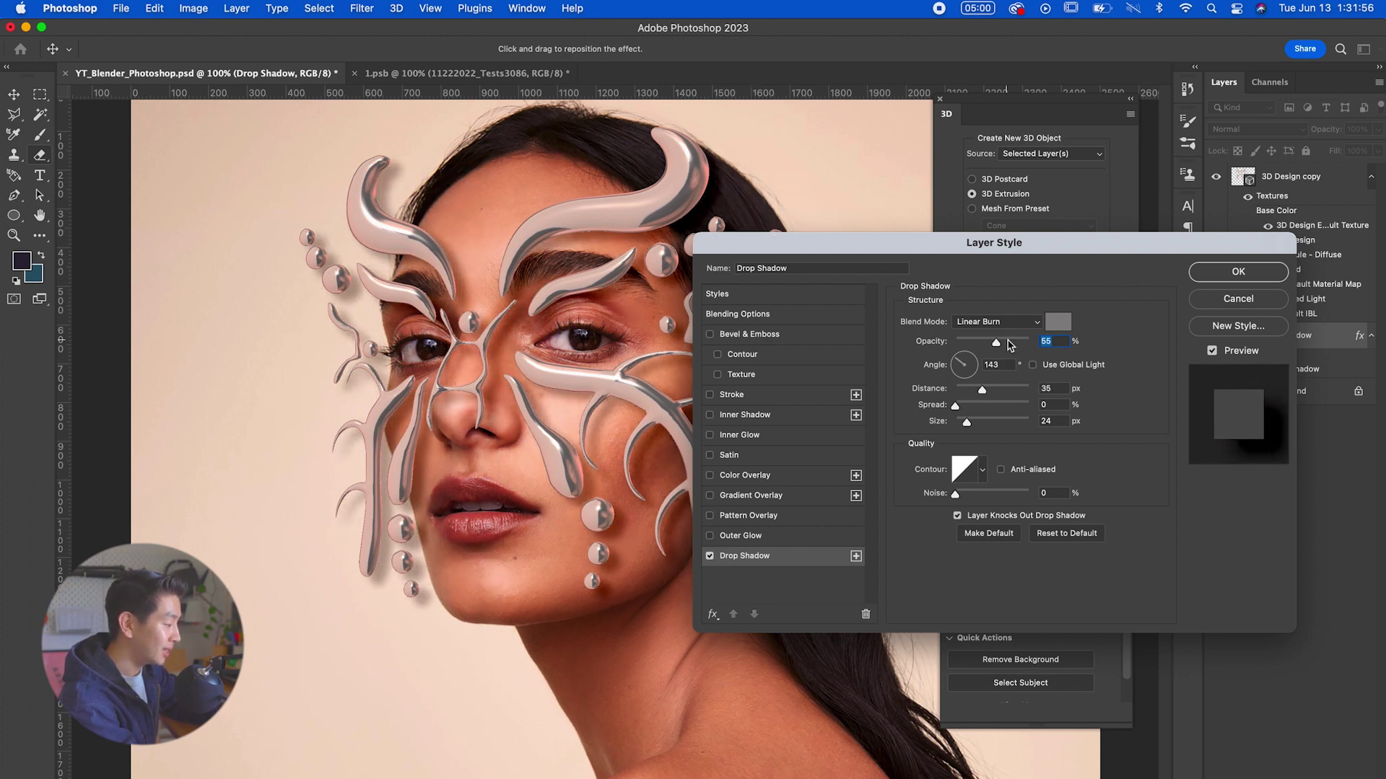
{"action": "left_click_drag", "start_coordinate": [1009, 345], "coordinate": [980, 346]}
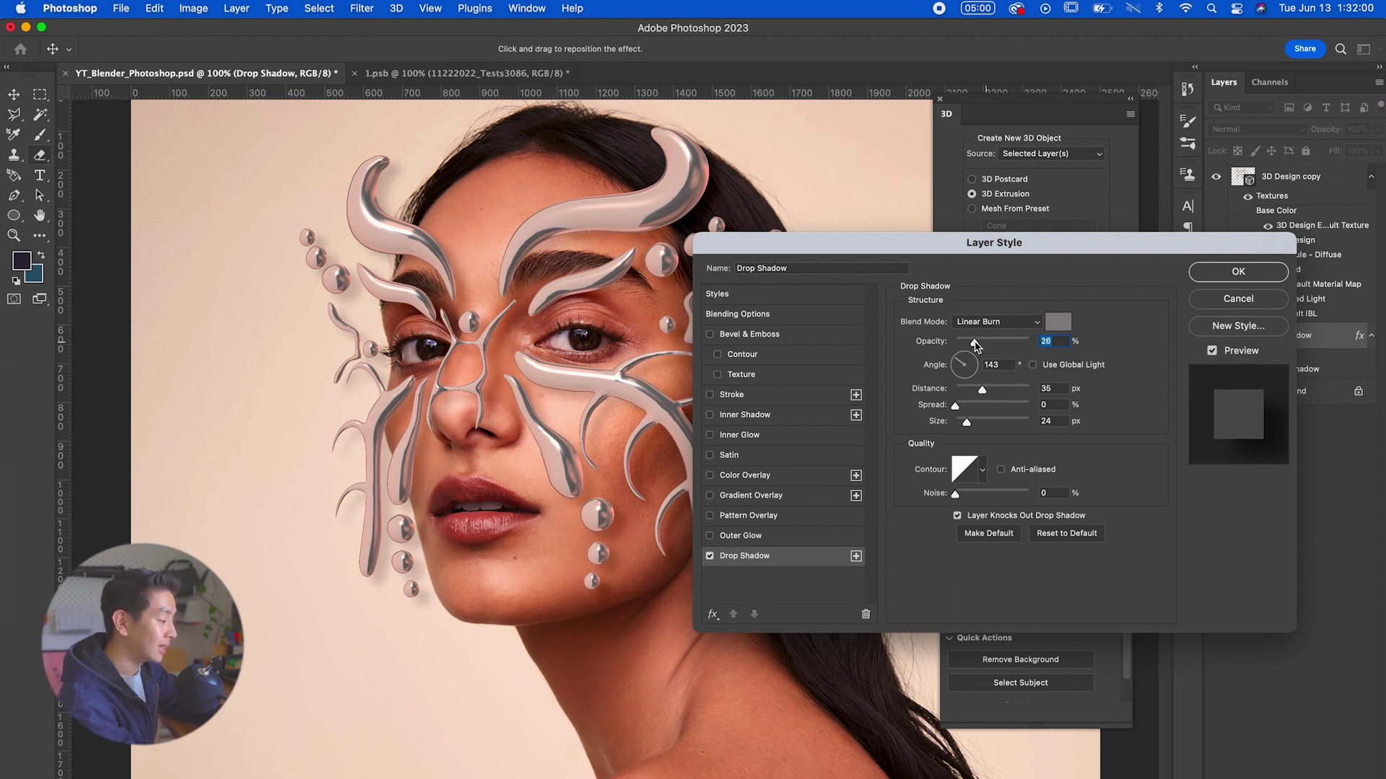
{"action": "key", "text": "super+plus"}
{"action": "key", "text": "super+plus"}
{"action": "scroll", "coordinate": [504, 469], "scroll_direction": "down", "scroll_amount": 5}
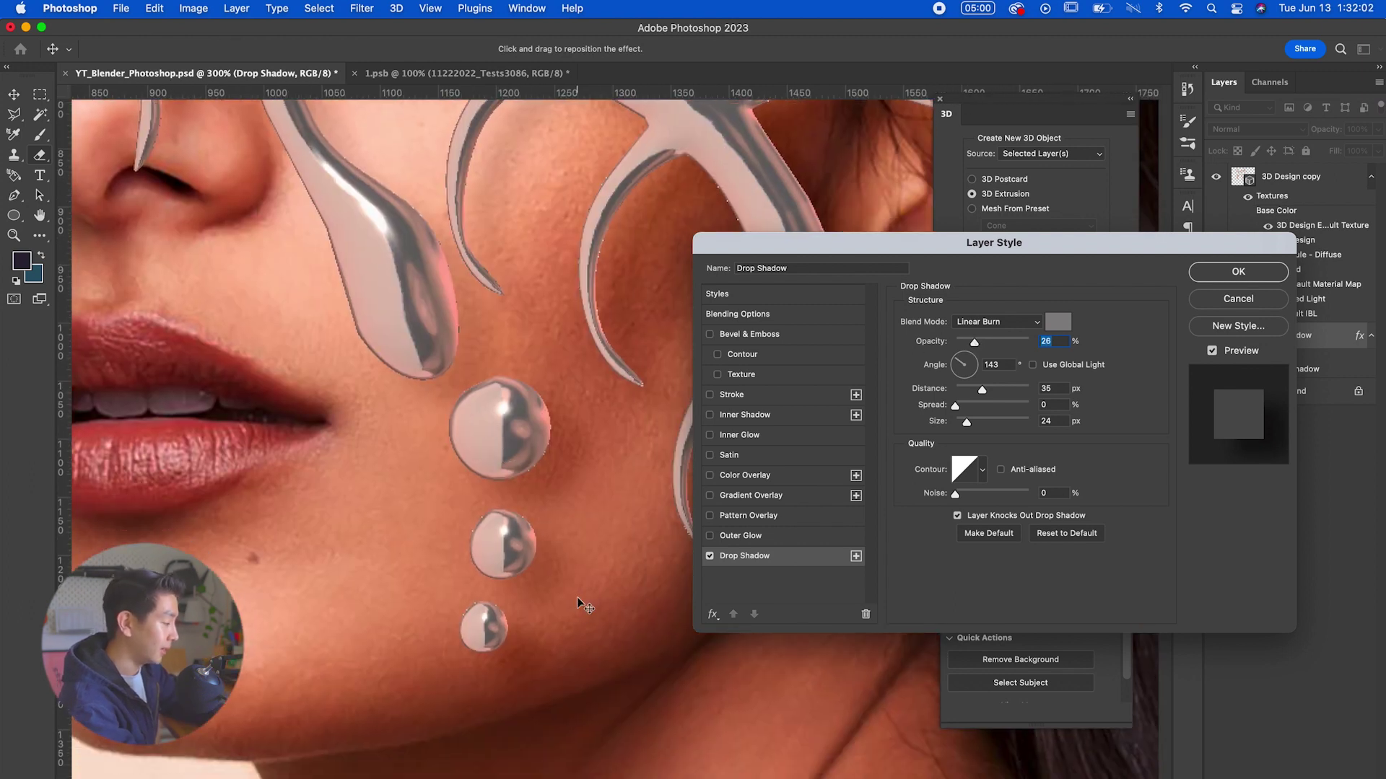
{"action": "key", "text": "super+minus"}
{"action": "key", "text": "super+minus"}
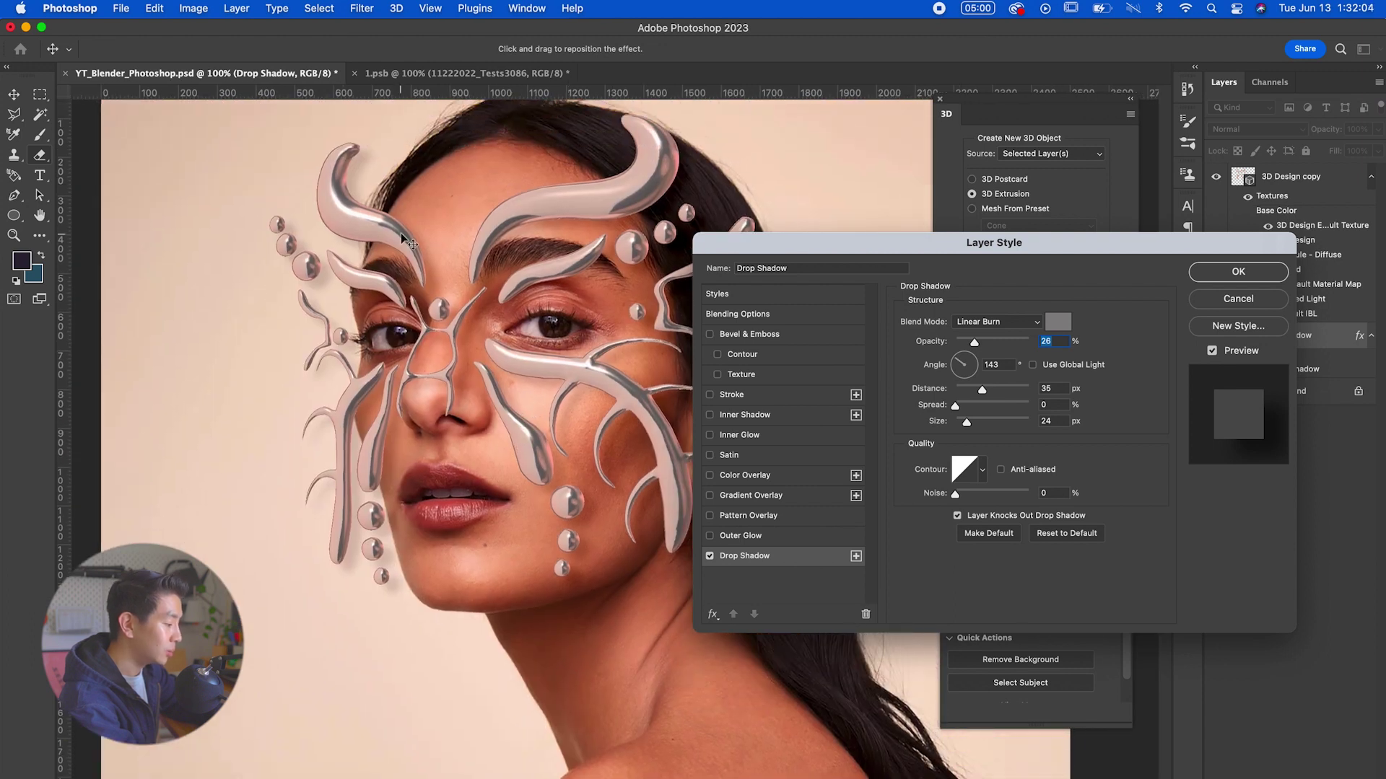
{"action": "left_click", "coordinate": [1213, 276]}
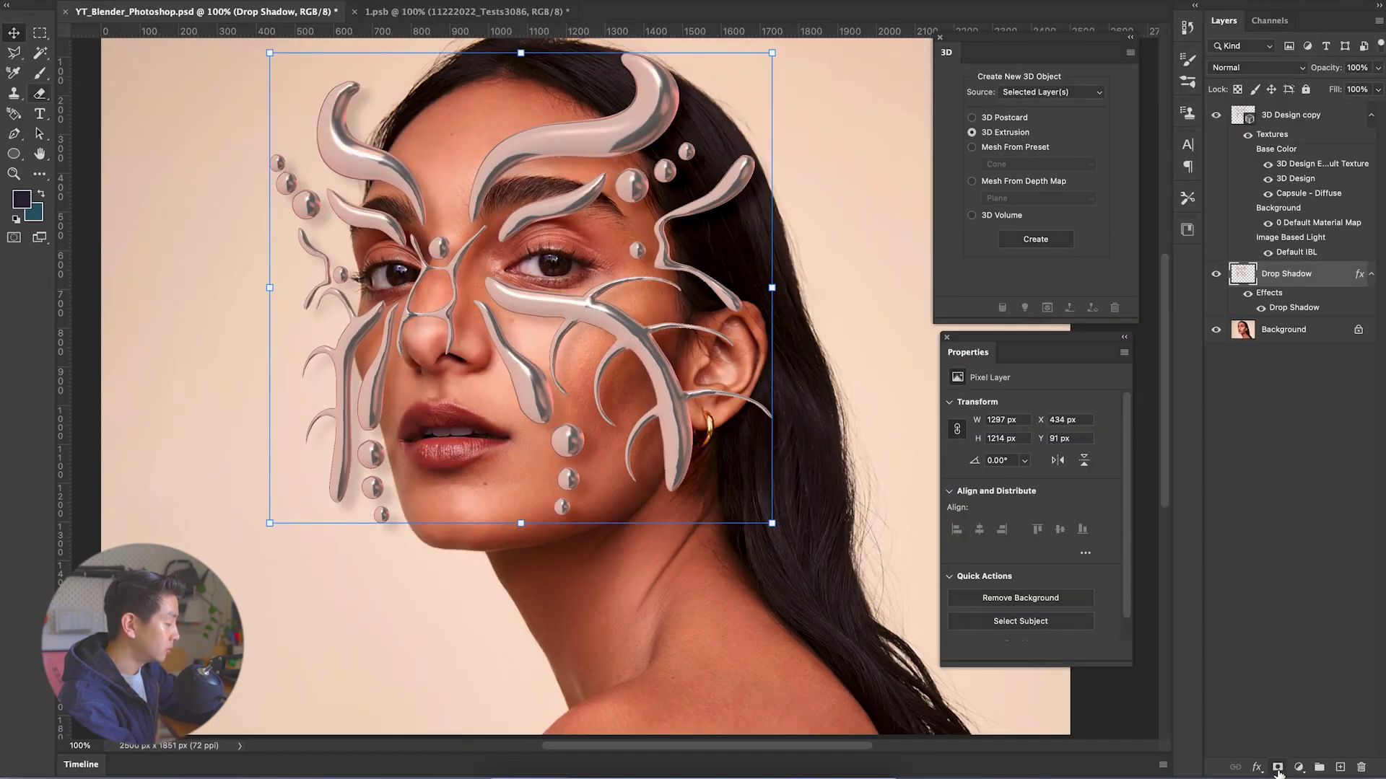
Add a layer mask to the Drop Shadow layer and ready the Brush tool at 125 px
{"action": "left_click", "coordinate": [1277, 768]}
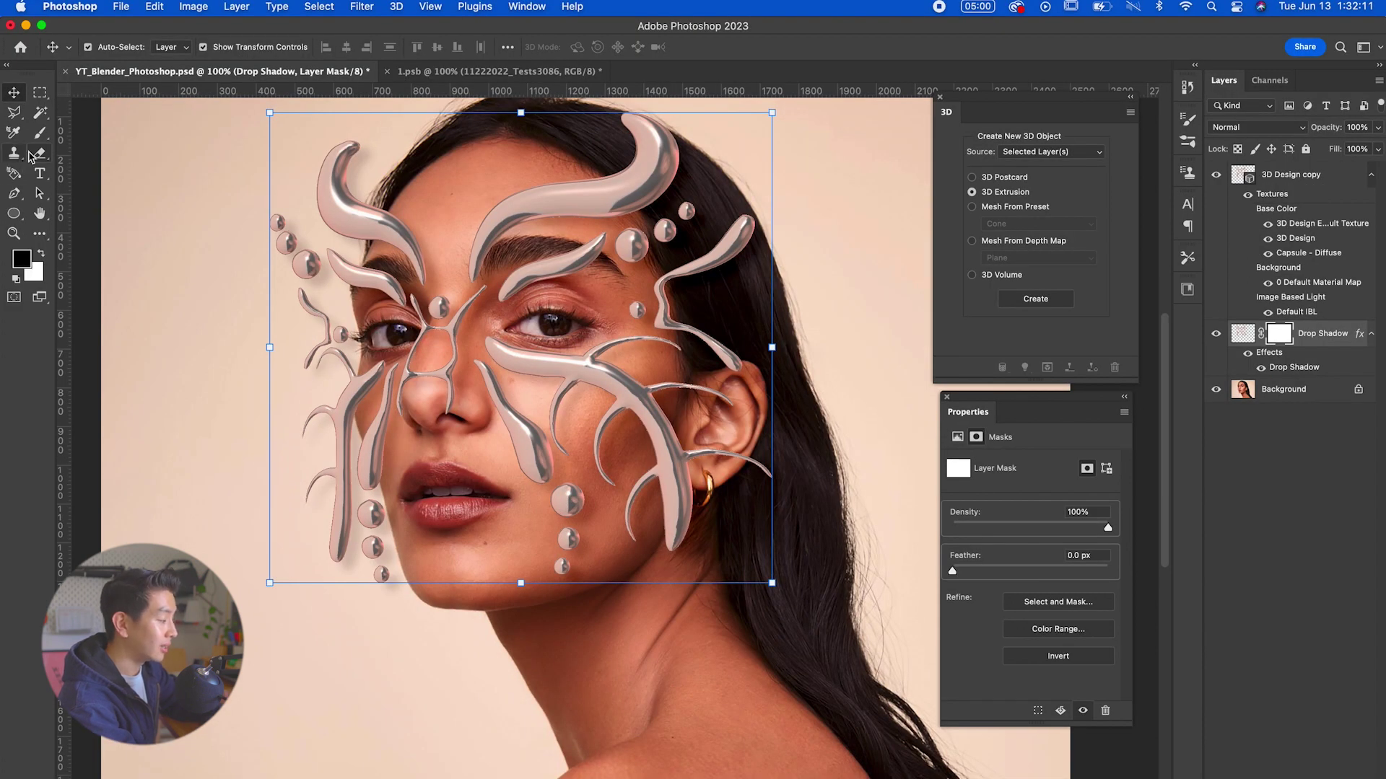
{"action": "left_click", "coordinate": [39, 133]}
{"action": "key", "text": "bracketright"}
{"action": "key", "text": "bracketright"}
{"action": "key", "text": "bracketright"}
{"action": "key", "text": "bracketright"}
{"action": "key", "text": "bracketright"}
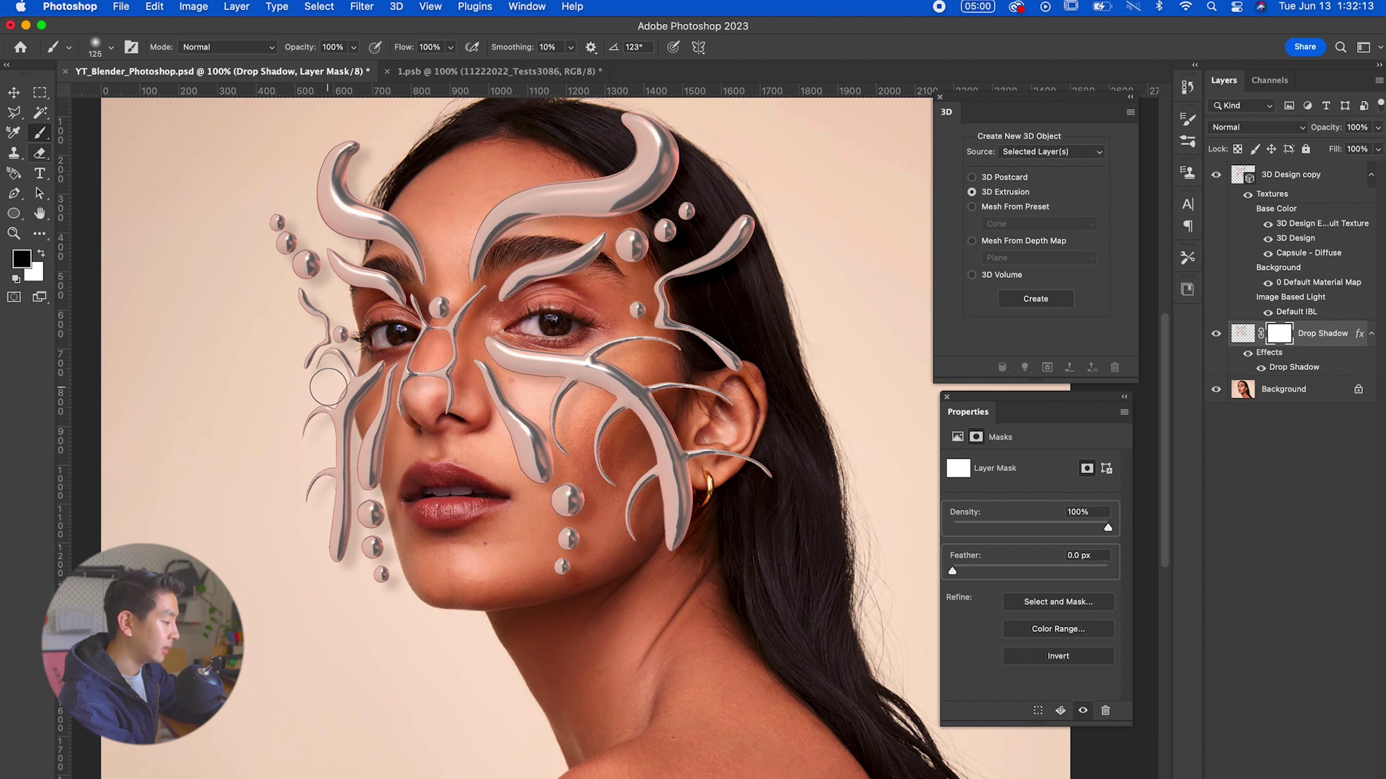
Paint black on the Drop Shadow mask to hide the shadow falling on the plain backdrop beside the face
{"action": "key", "text": "x"}
{"action": "key", "text": "x"}
{"action": "mouse_move", "coordinate": [333, 585]}
{"action": "left_mouse_down"}
{"action": "mouse_move", "coordinate": [314, 401]}
{"action": "mouse_move", "coordinate": [394, 602]}
{"action": "mouse_move", "coordinate": [342, 431]}
{"action": "mouse_move", "coordinate": [339, 352]}
{"action": "left_mouse_up"}
{"action": "mouse_move", "coordinate": [330, 180]}
{"action": "left_mouse_down"}
{"action": "mouse_move", "coordinate": [303, 309]}
{"action": "mouse_move", "coordinate": [340, 208]}
{"action": "left_mouse_up"}
{"action": "key", "text": "super+minus"}
{"action": "key", "text": "super+equal"}
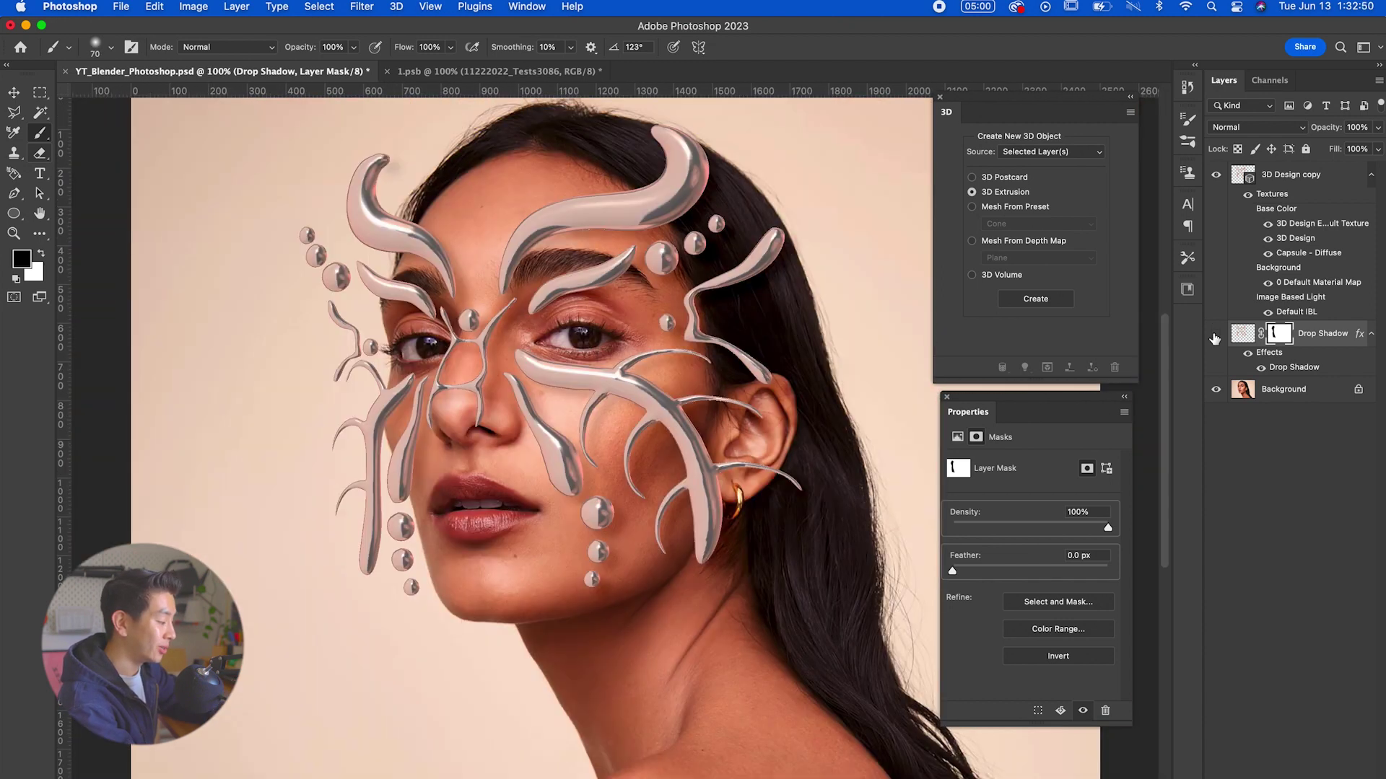
Compare the portrait with the Drop Shadow layer hidden and shown
{"action": "left_click", "coordinate": [1216, 335]}
{"action": "left_click", "coordinate": [1215, 335]}
{"action": "left_click_drag", "start_coordinate": [842, 300], "coordinate": [823, 322]}
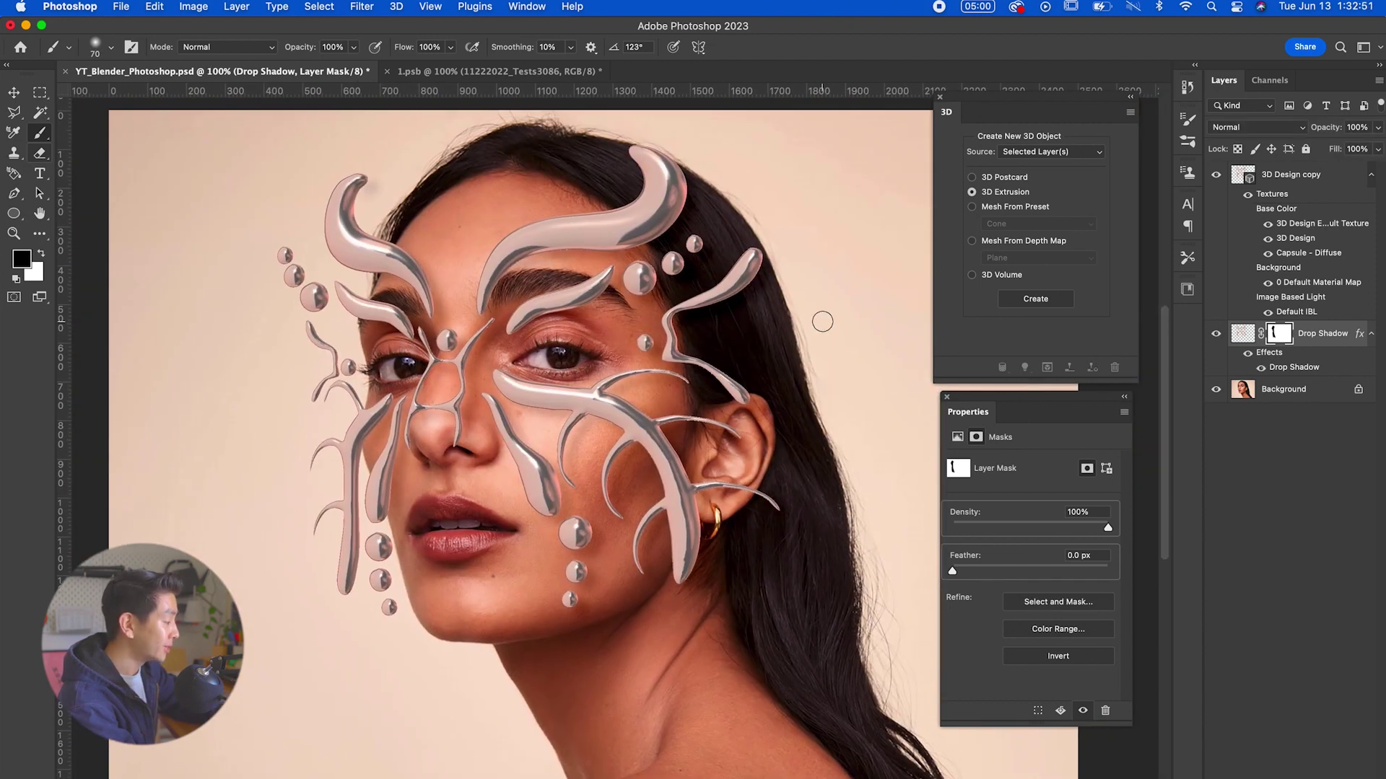
{"action": "left_click", "coordinate": [1216, 337]}
{"action": "left_click", "coordinate": [1217, 336]}
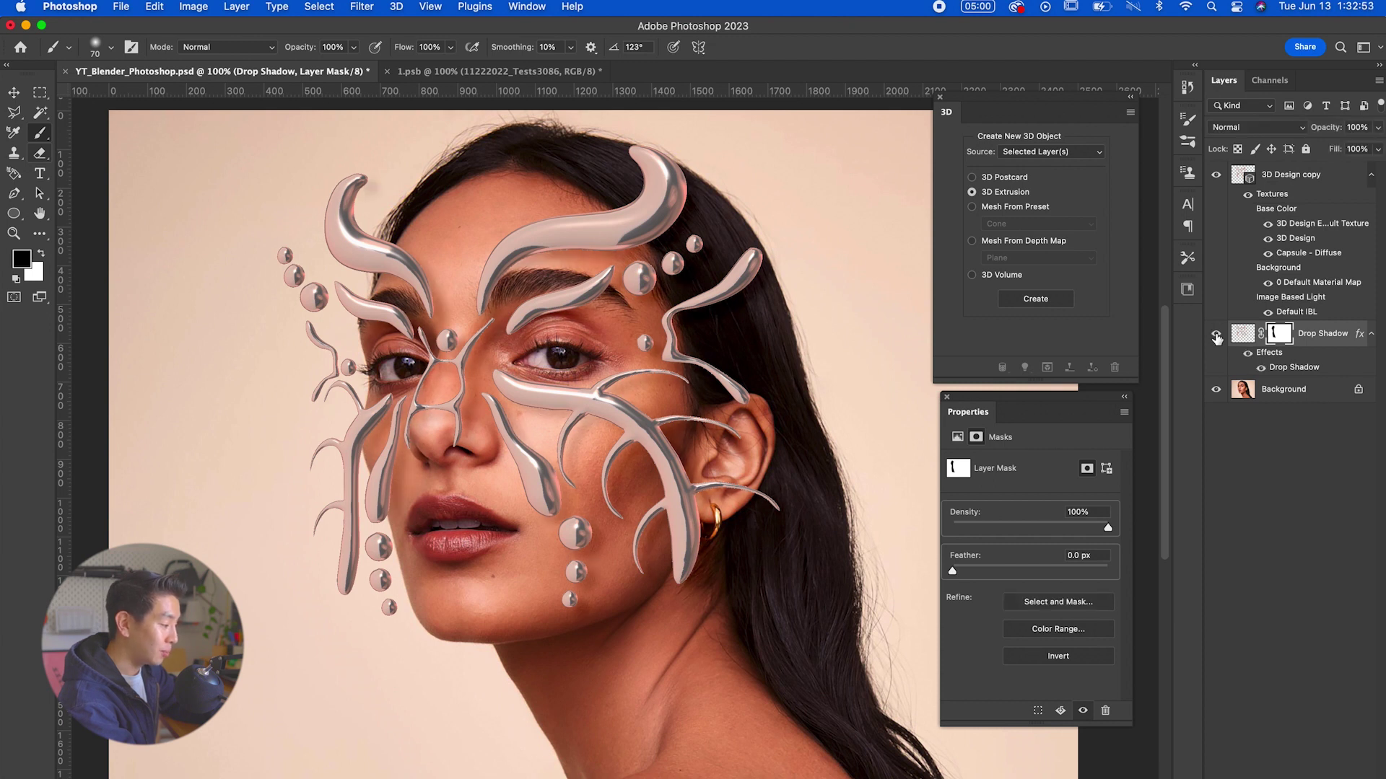
{"action": "left_click", "coordinate": [1216, 336]}
{"action": "left_click", "coordinate": [1216, 336]}
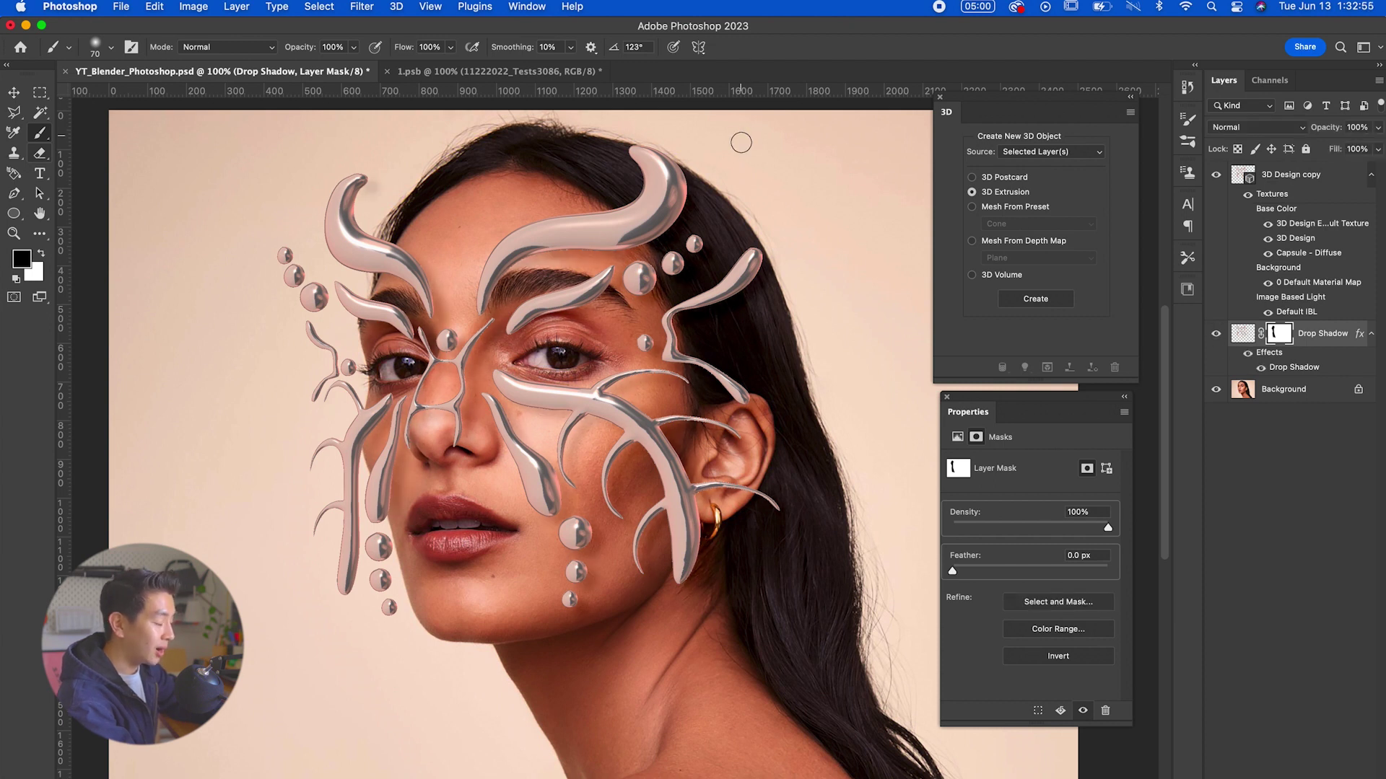
Inspect the shadowed jewellery around the eyes and nose at 200%, and return to the 100% view
{"action": "key", "text": "super+minus"}
{"action": "key", "text": "super+plus"}
{"action": "key", "text": "super+plus"}
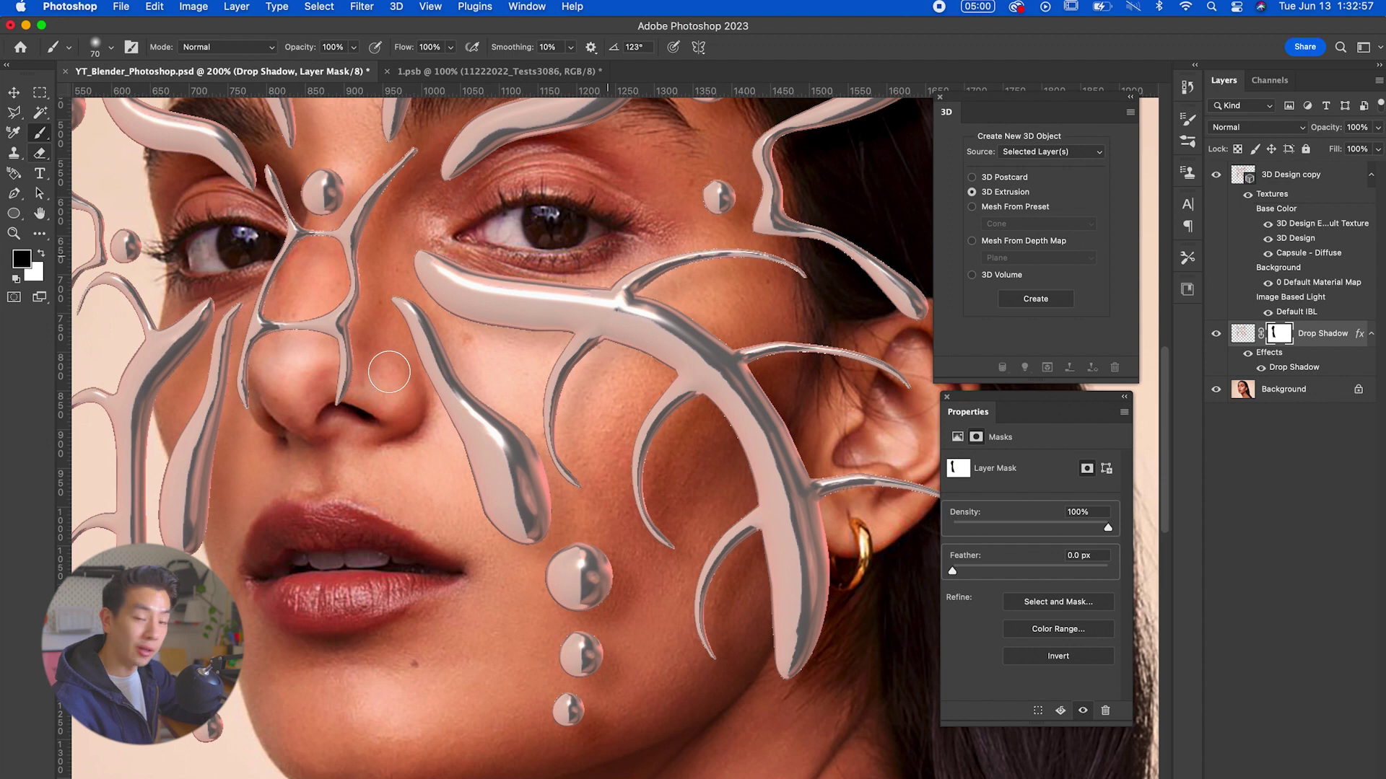
{"action": "scroll", "coordinate": [389, 372], "scroll_direction": "up", "scroll_amount": 5}
{"action": "scroll", "coordinate": [389, 372], "scroll_direction": "left", "scroll_amount": 3}
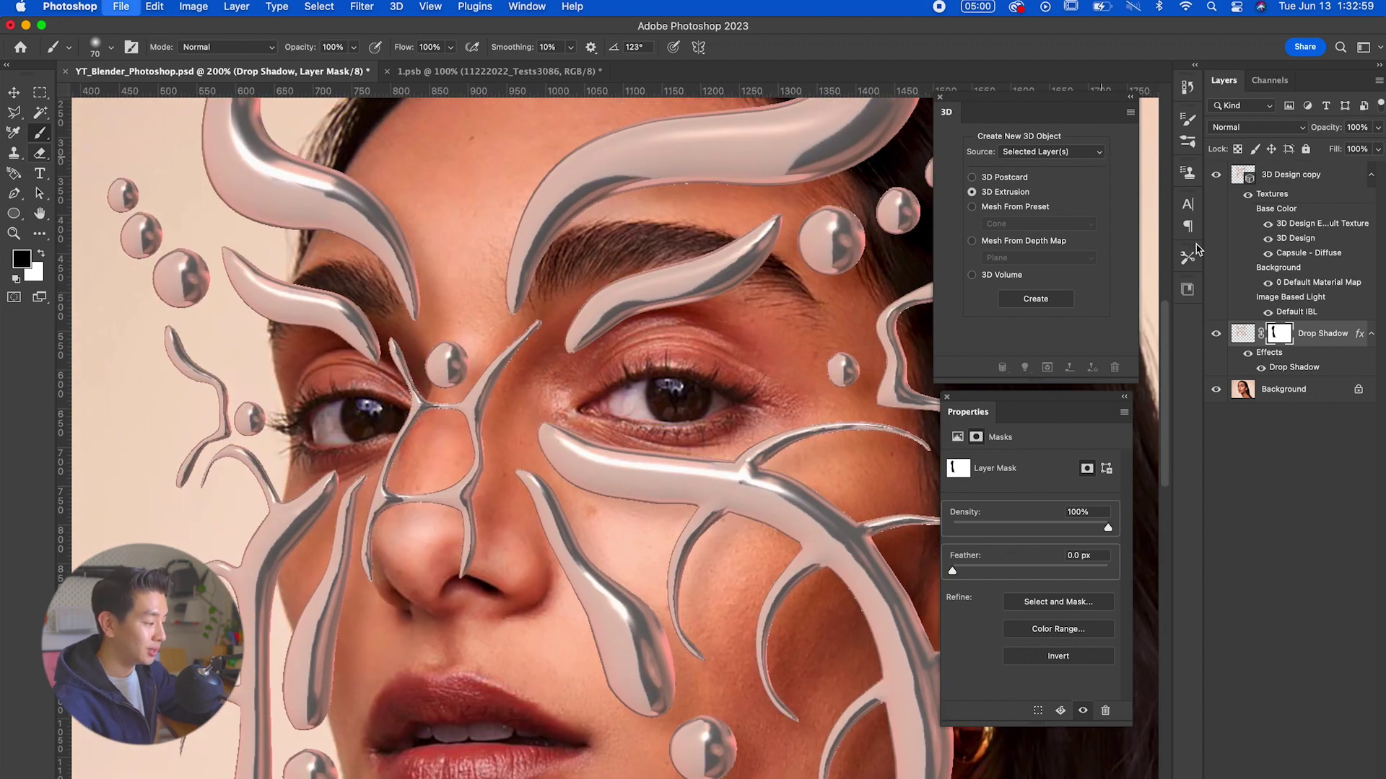
{"action": "key", "text": "super+minus"}
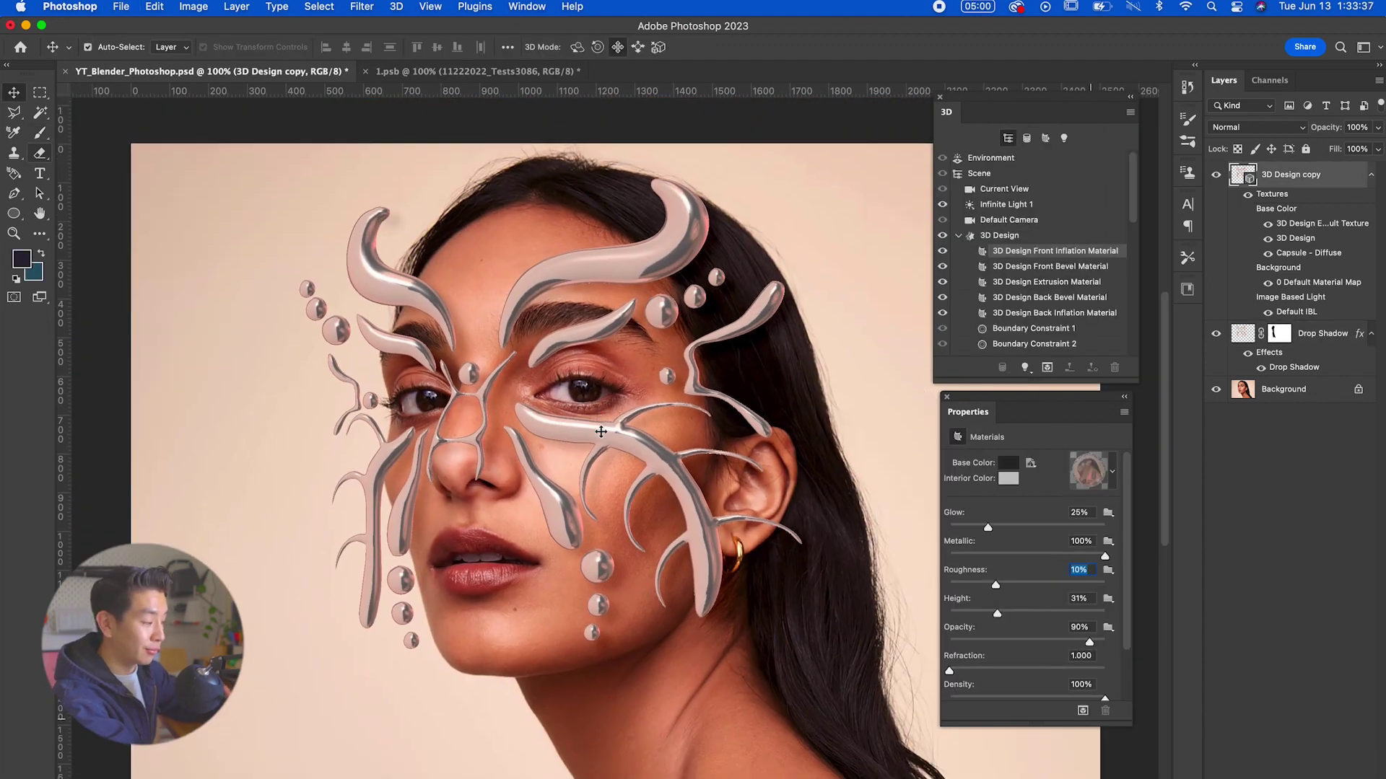
{"action": "scroll", "coordinate": [602, 432], "scroll_direction": "up", "scroll_amount": 2}
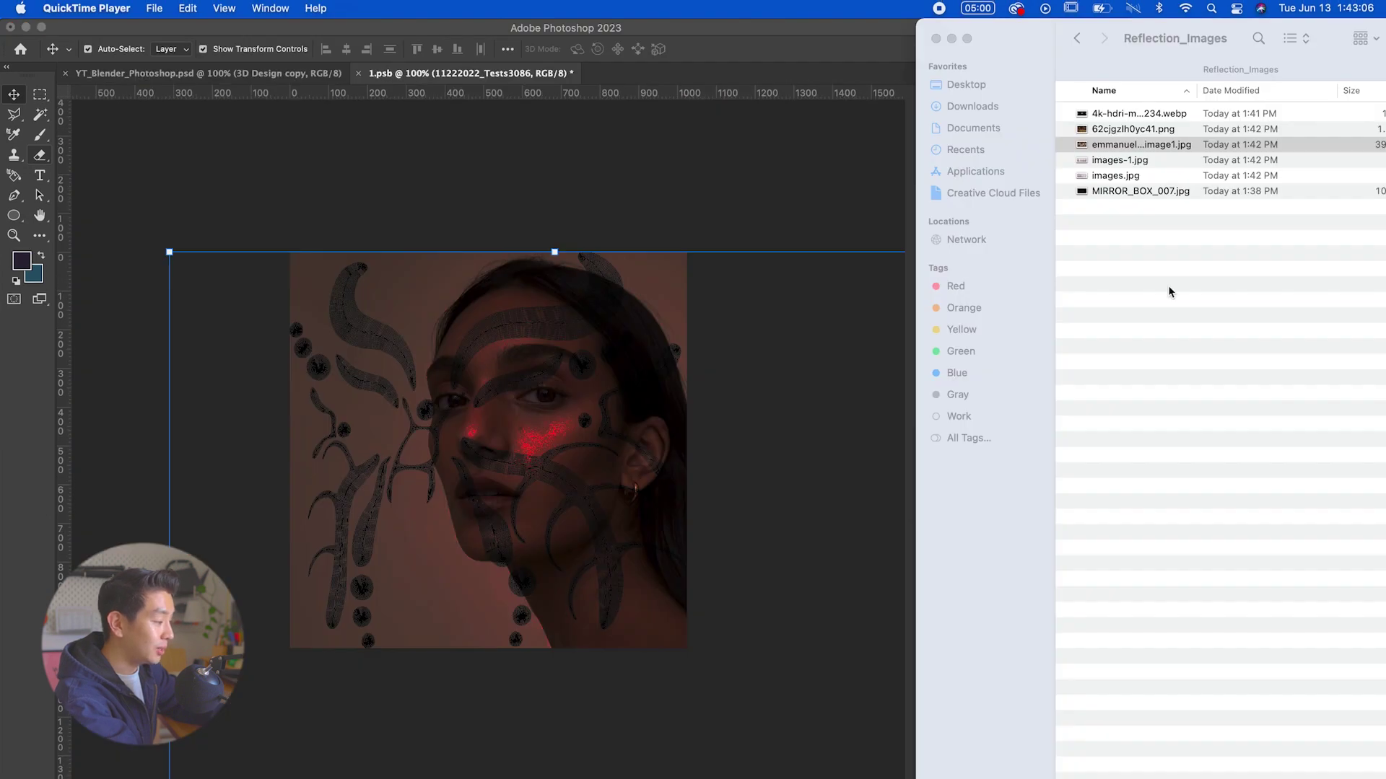
In Finder, preview the bedroom interior image from the Reflection_Images folder and place it into the 1.psb texture
{"action": "left_click", "coordinate": [1140, 143]}
{"action": "key", "text": "space"}
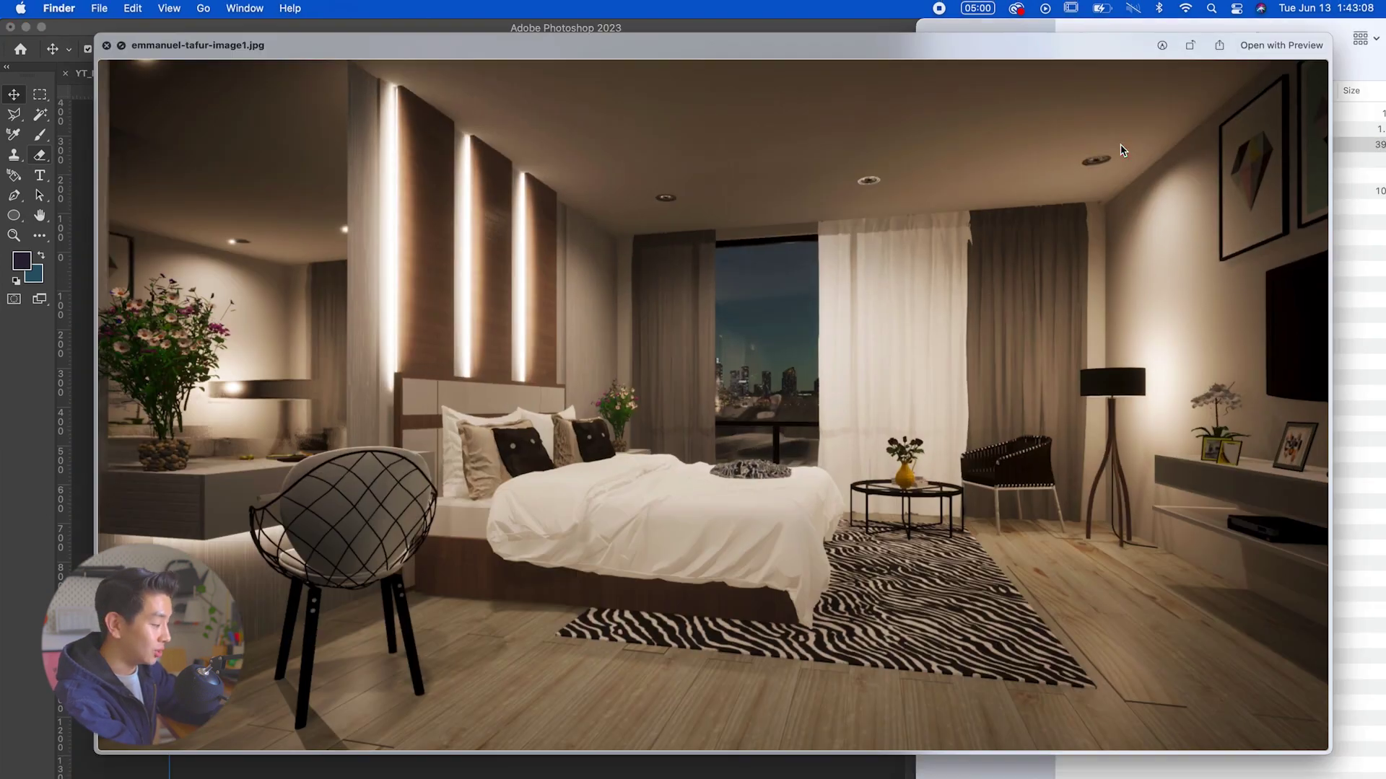
{"action": "key", "text": "space"}
{"action": "left_click_drag", "start_coordinate": [1126, 145], "coordinate": [510, 458]}
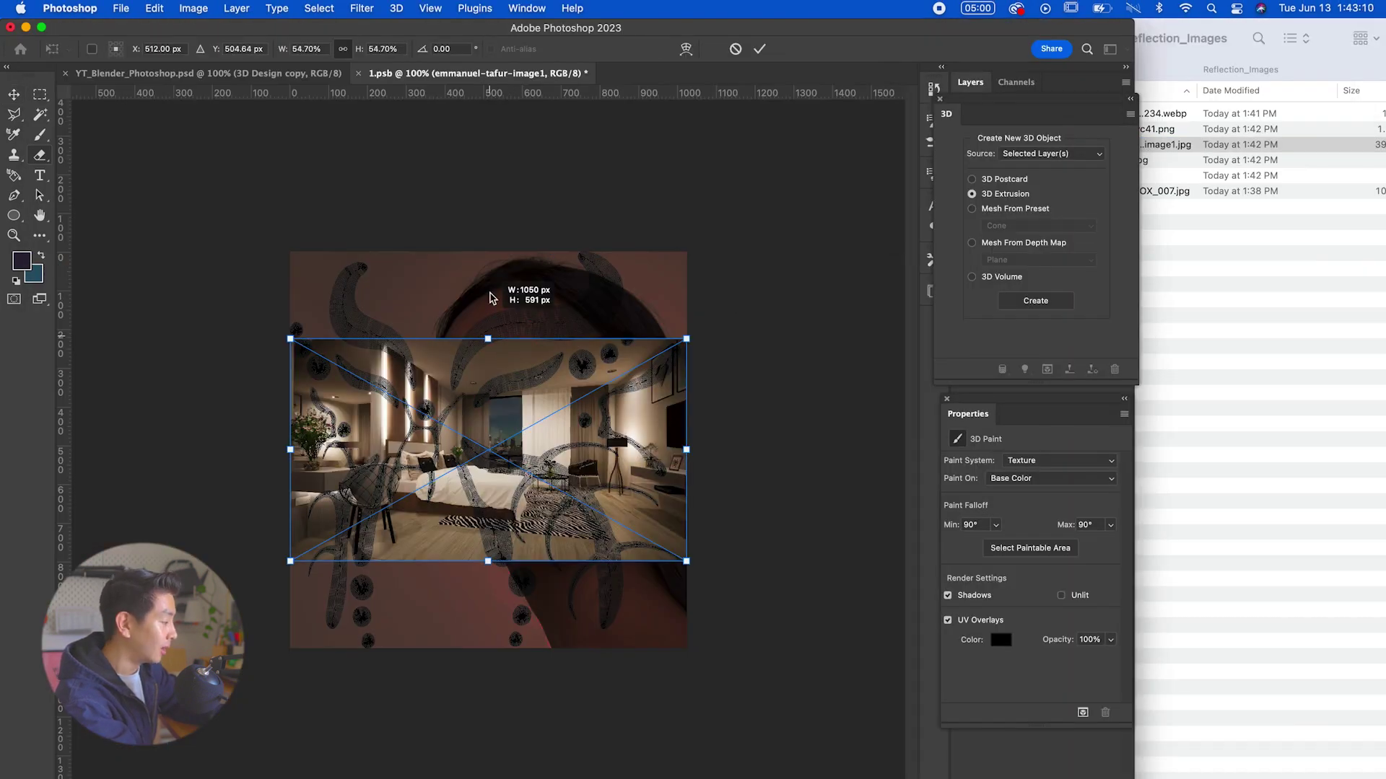
Scale the placed bedroom image to cover the full height of the texture canvas, and save 1.psb
{"action": "left_click_drag", "start_coordinate": [489, 298], "coordinate": [489, 253]}
{"action": "left_click_drag", "start_coordinate": [497, 558], "coordinate": [495, 650]}
{"action": "key", "text": "Return"}
{"action": "key", "text": "cmd+s"}
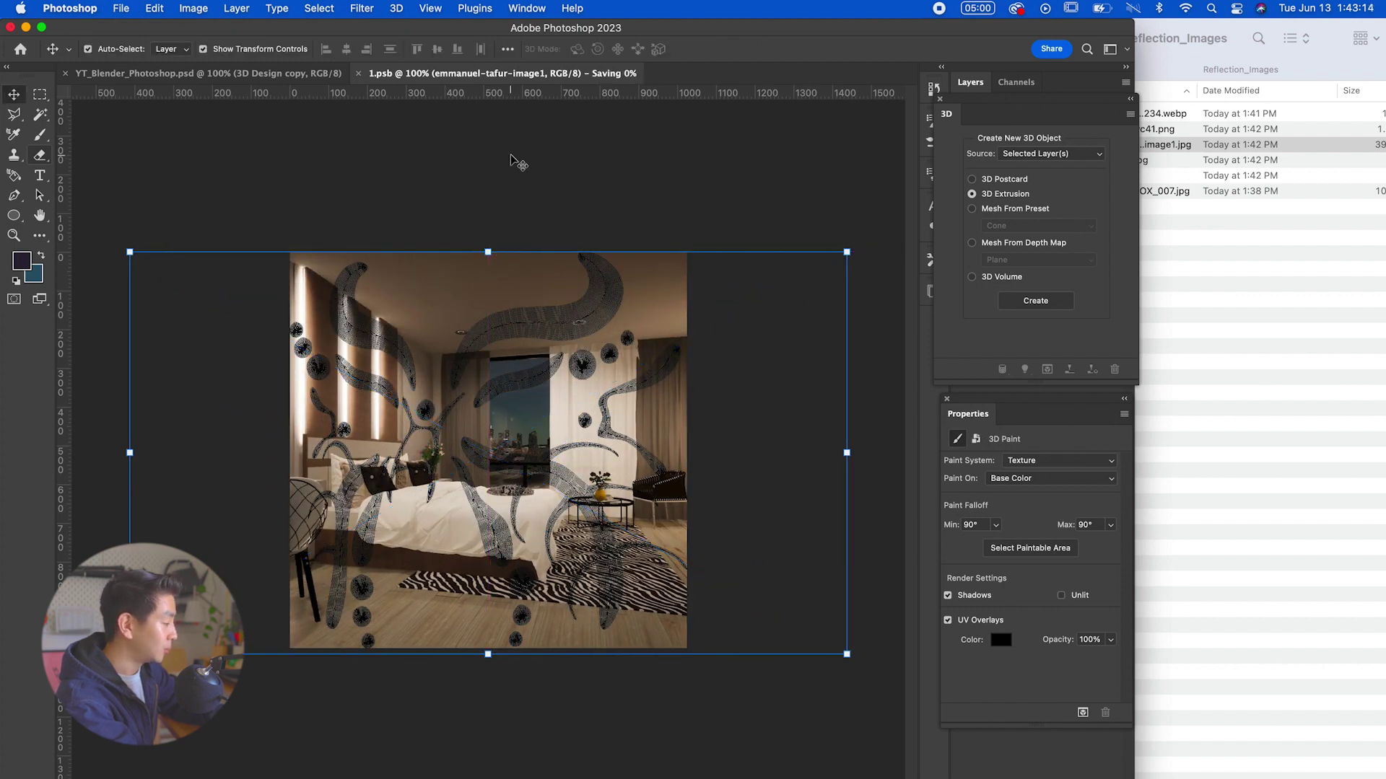
Lower the bedroom image's brightness to -74 with Brightness/Contrast, and save 2.psb to update the jewellery in YT_Blender_Photoshop.psd
{"action": "left_click", "coordinate": [236, 8]}
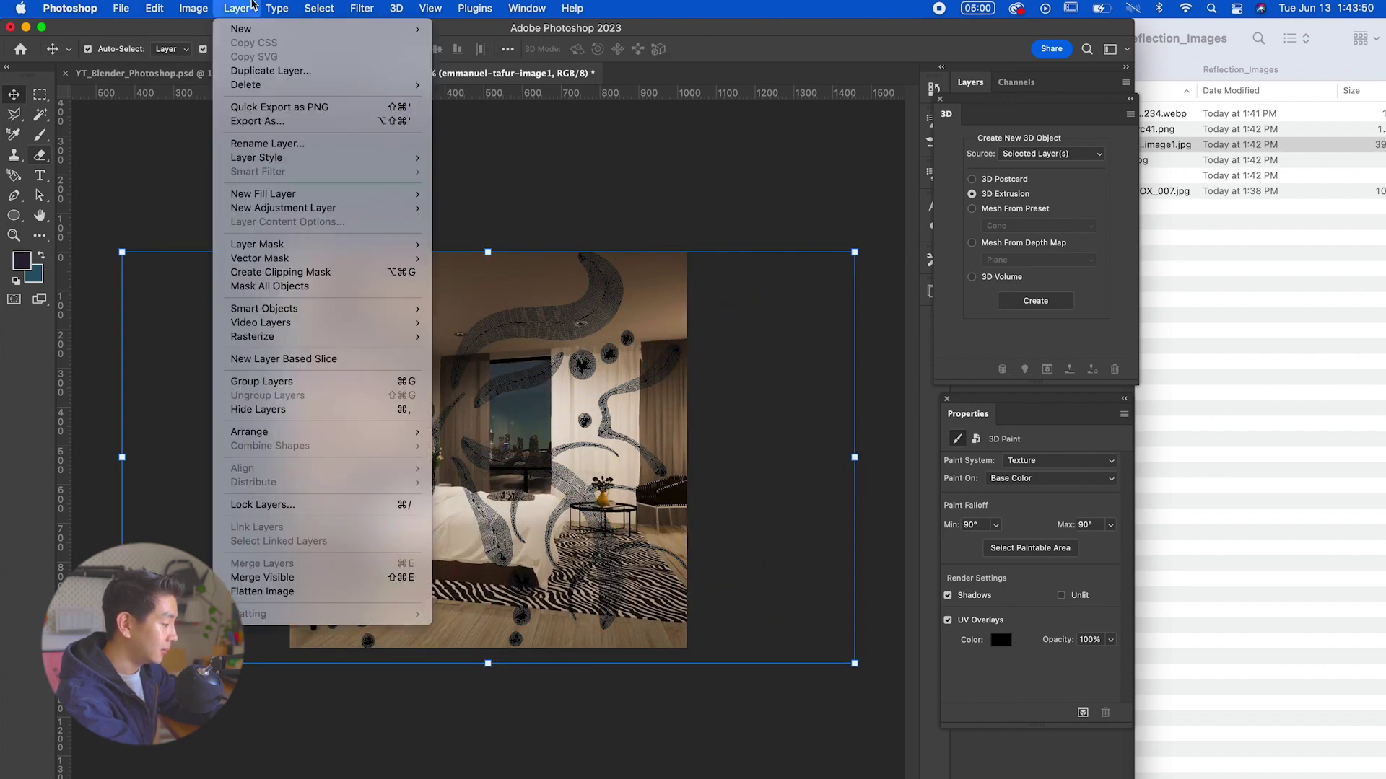
{"action": "mouse_move", "coordinate": [194, 8]}
{"action": "mouse_move", "coordinate": [215, 51]}
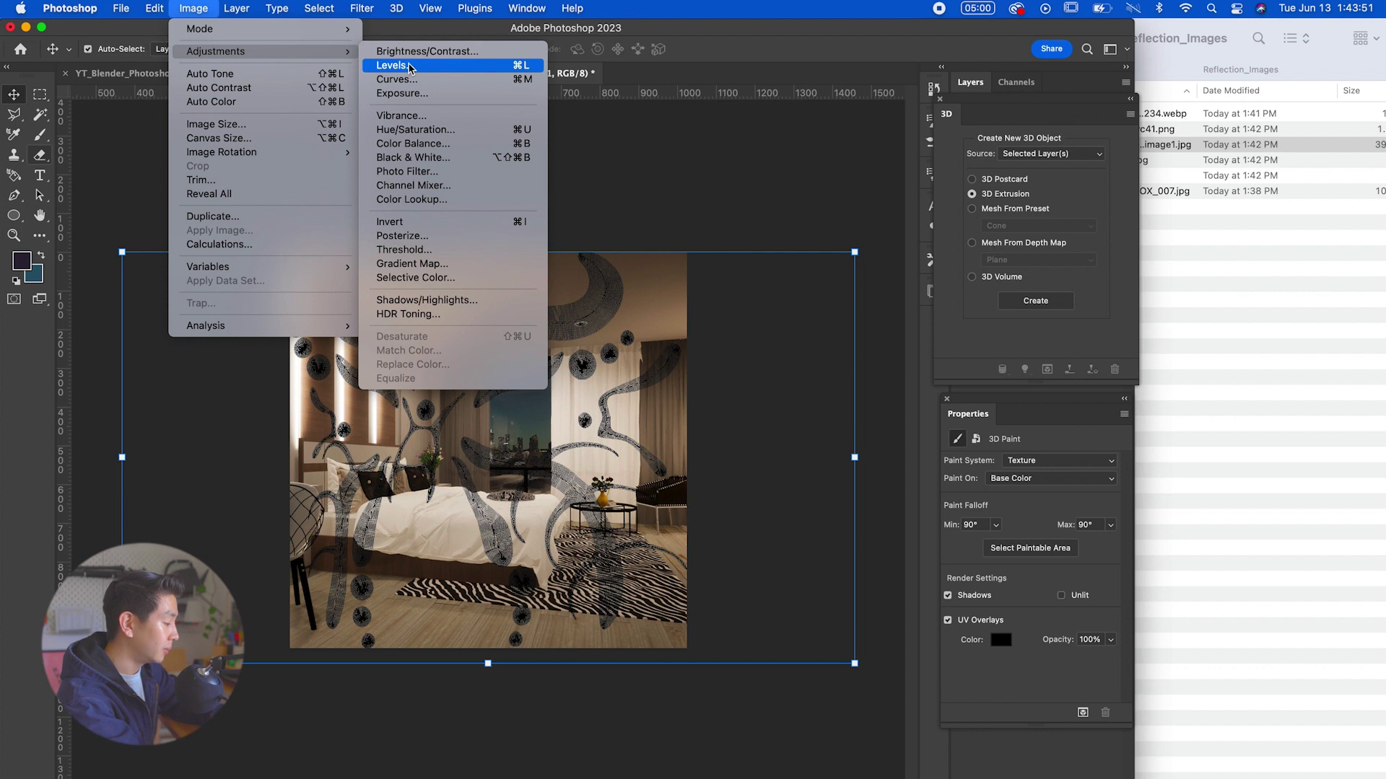
{"action": "left_click", "coordinate": [425, 51]}
{"action": "left_click_drag", "start_coordinate": [649, 279], "coordinate": [617, 281]}
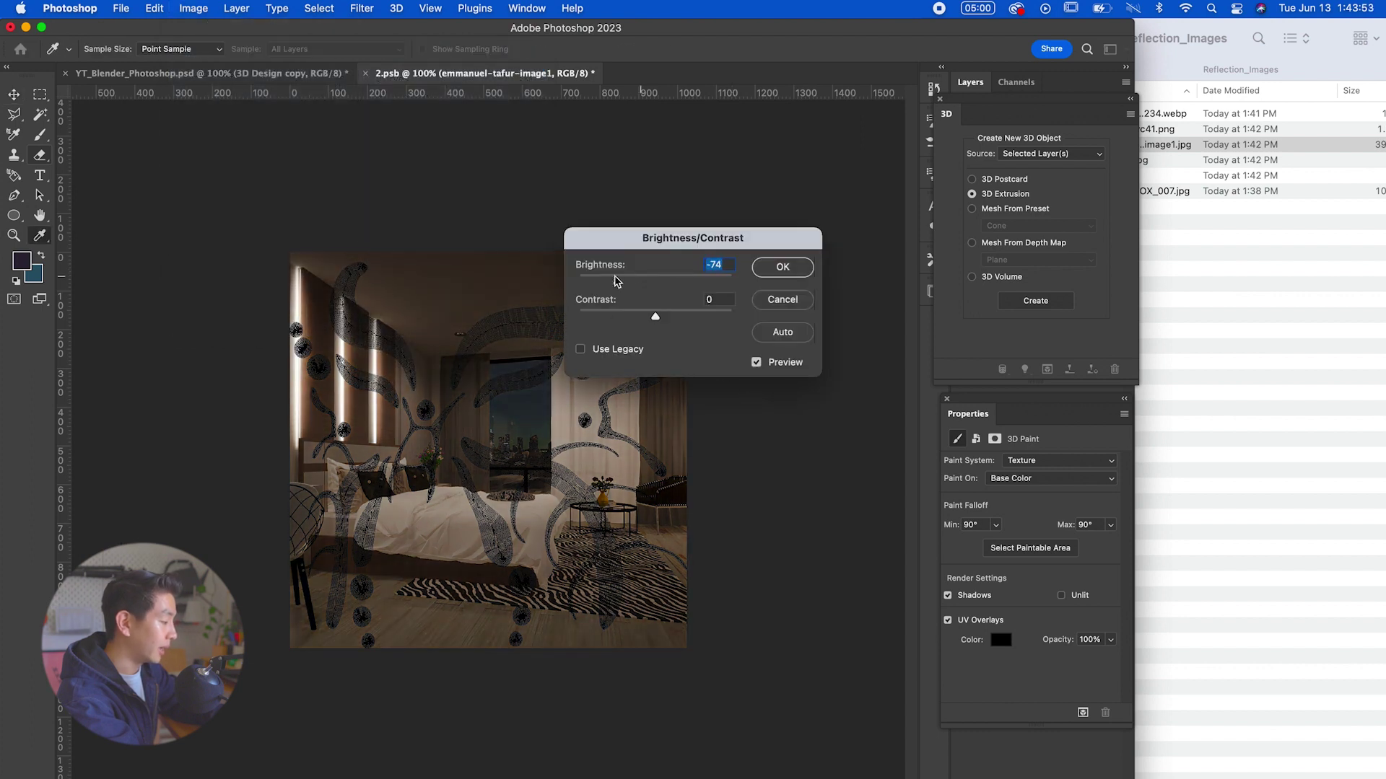
{"action": "key", "text": "Return"}
{"action": "key", "text": "cmd+s"}
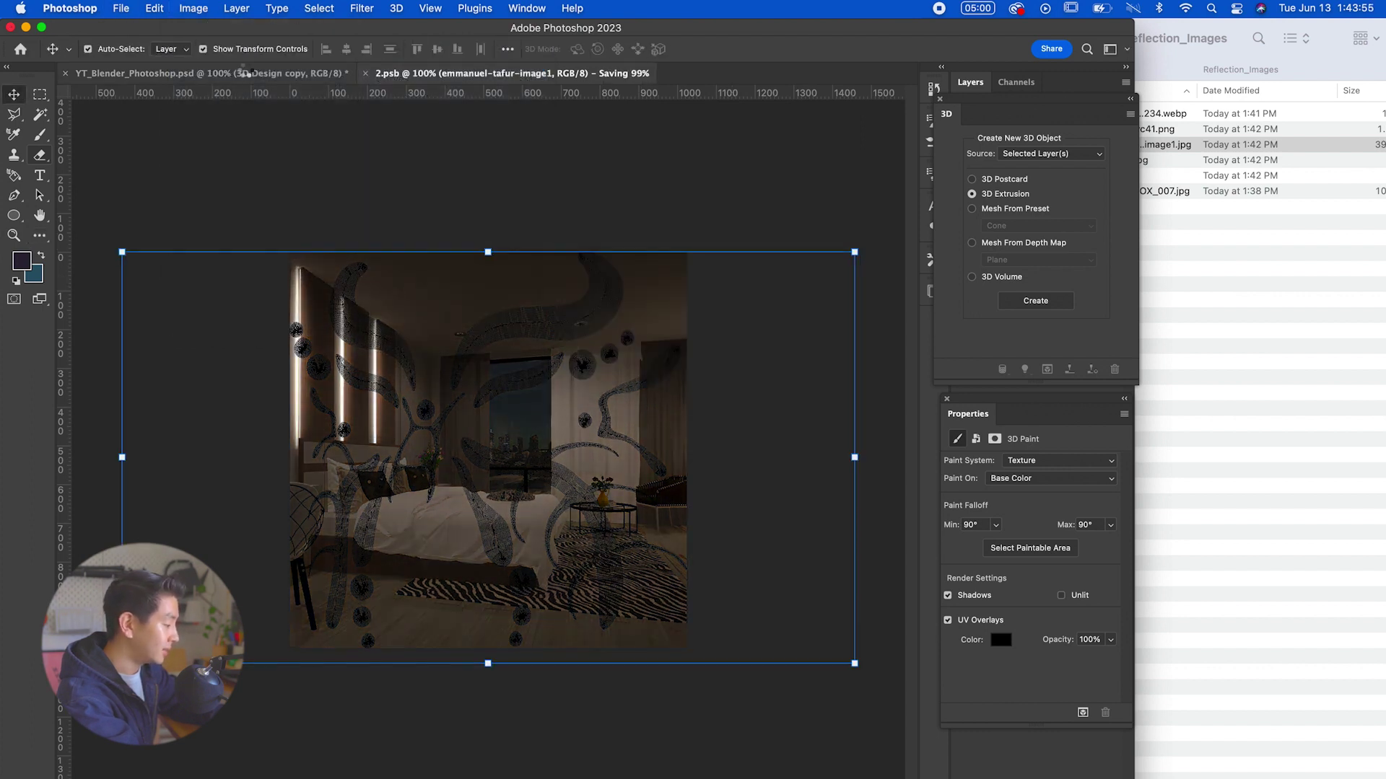
{"action": "left_click", "coordinate": [246, 72]}
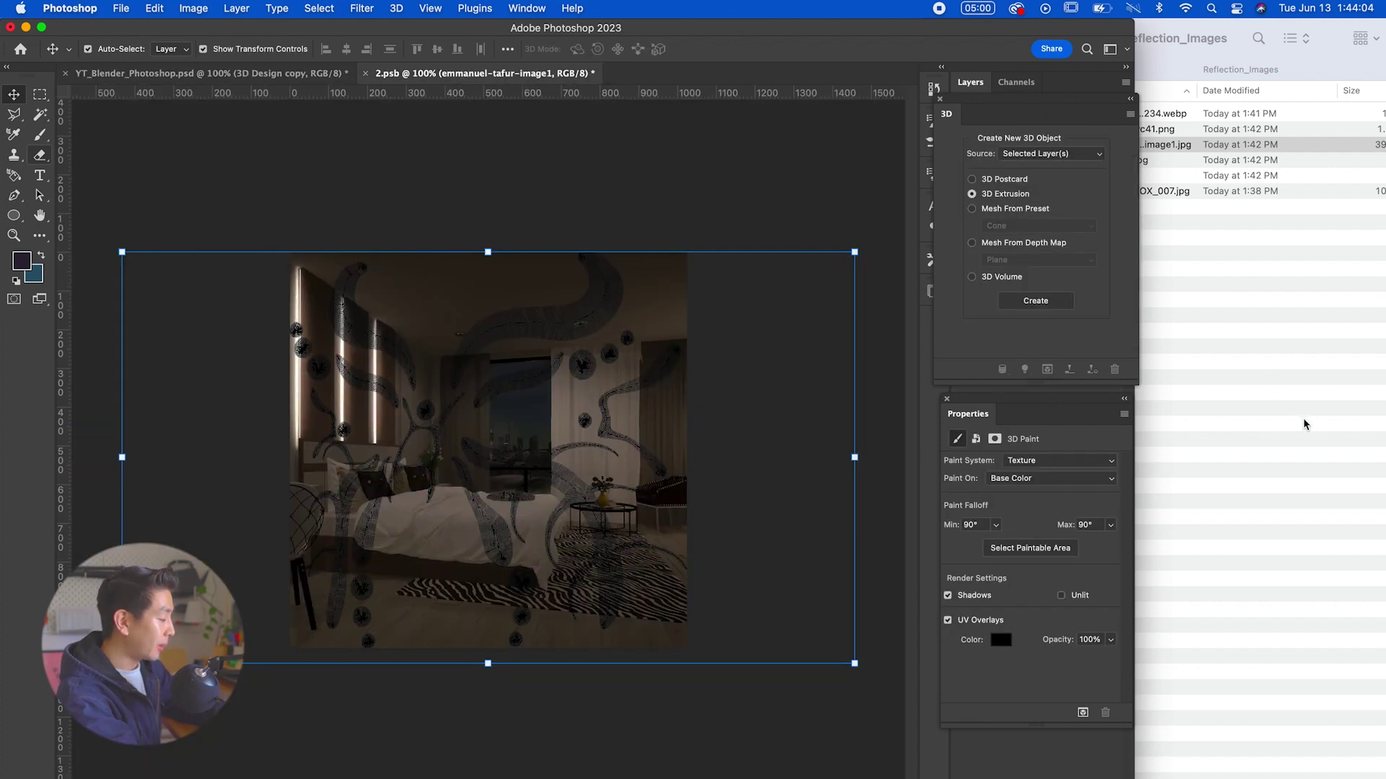
Place 62cjgzlh0yc41.png from the Reflection_Images folder into the 2.psb texture and scale it to cover the full canvas
{"action": "left_click", "coordinate": [1164, 128]}
{"action": "left_click_drag", "start_coordinate": [1163, 129], "coordinate": [476, 479]}
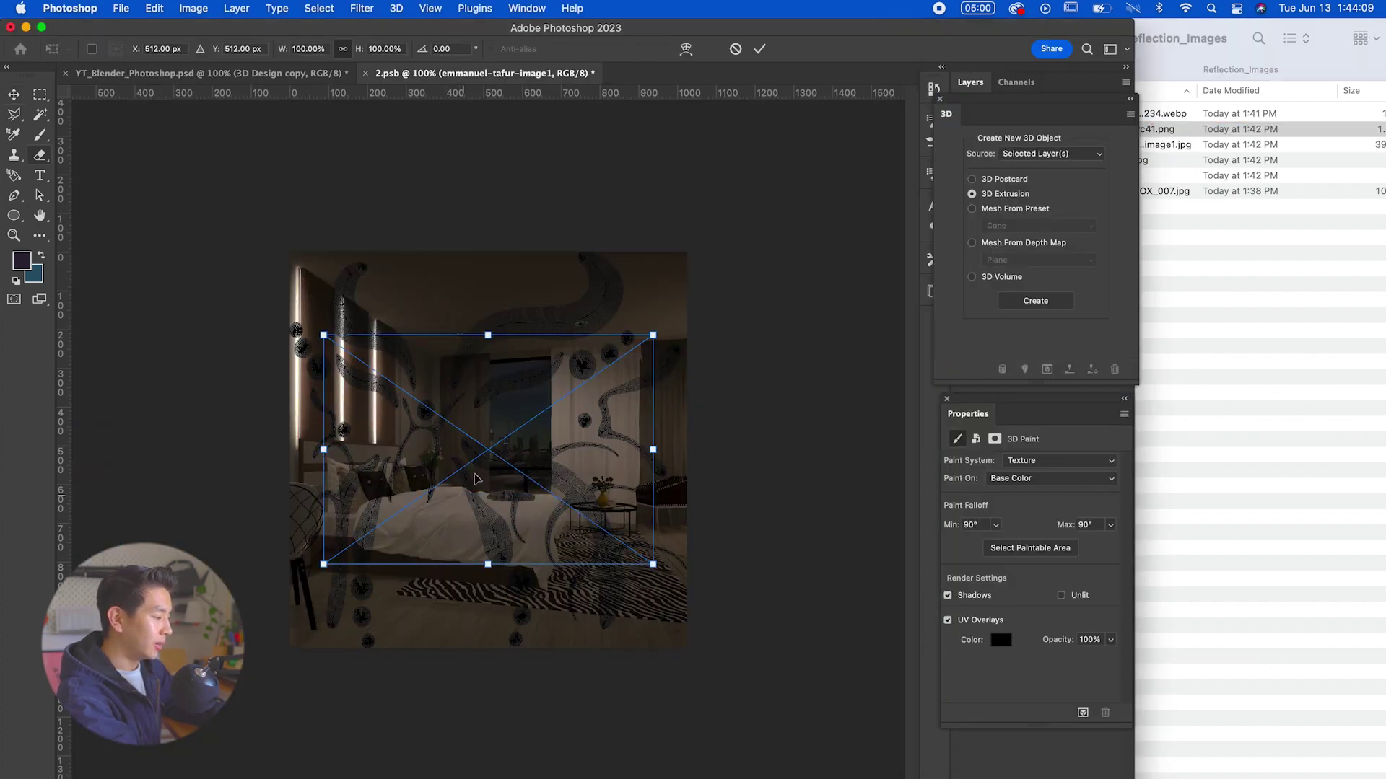
{"action": "left_click_drag", "start_coordinate": [488, 334], "coordinate": [488, 243]}
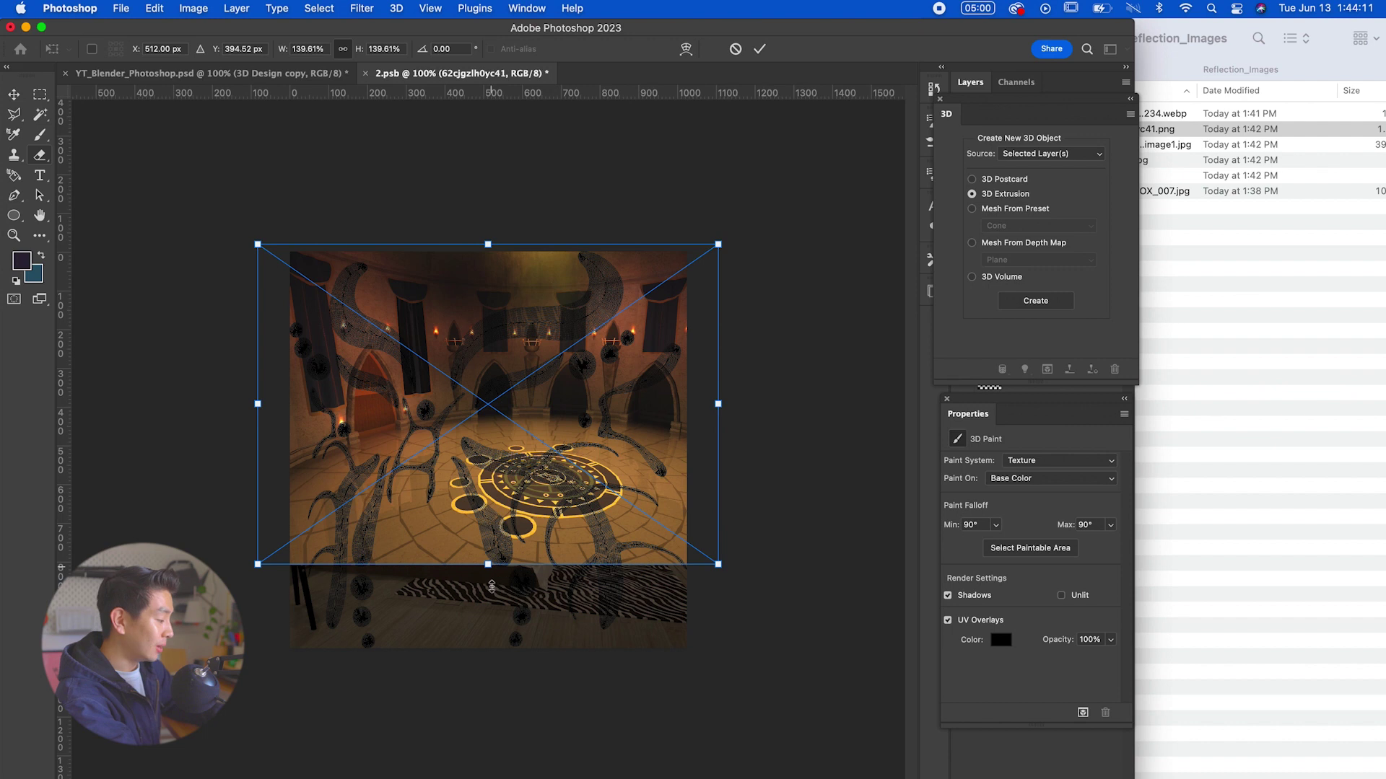
{"action": "left_click_drag", "start_coordinate": [491, 586], "coordinate": [490, 663]}
{"action": "key", "text": "Return"}
Darken the torch-lit chamber image with Brightness/Contrast, save 2.psb, and view the jewellery's reflections in the portrait document
{"action": "left_click", "coordinate": [195, 8]}
{"action": "mouse_move", "coordinate": [216, 49]}
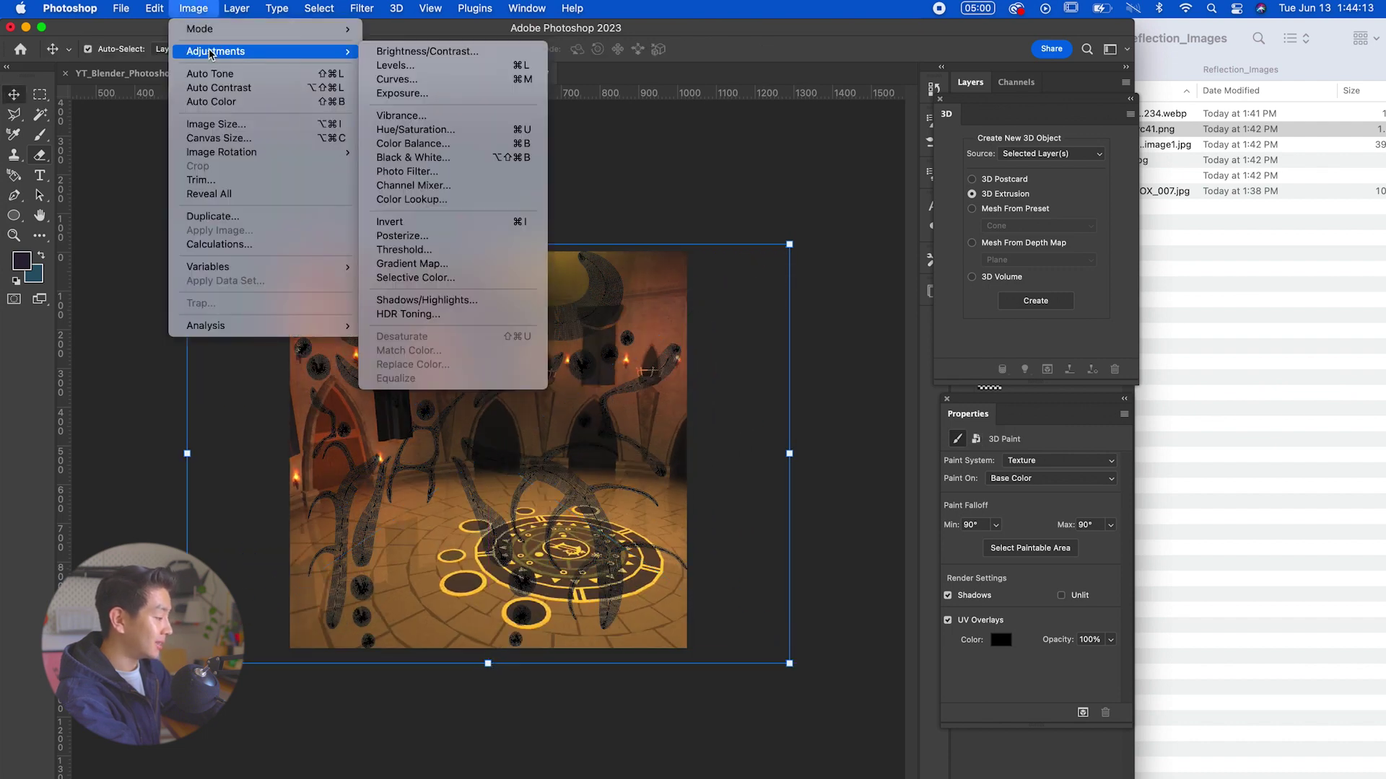
{"action": "left_click", "coordinate": [442, 50]}
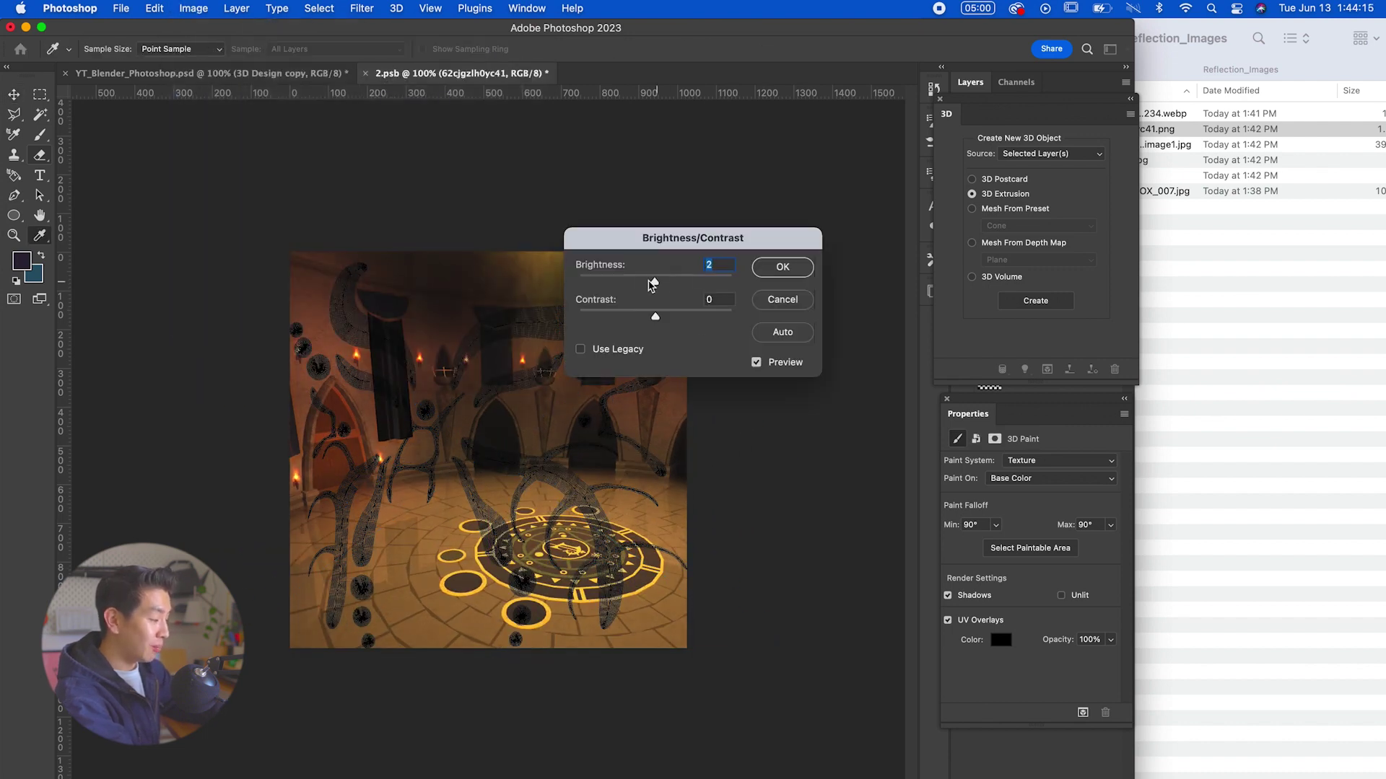
{"action": "left_click_drag", "start_coordinate": [649, 285], "coordinate": [625, 278]}
{"action": "key", "text": "Return"}
{"action": "key", "text": "super+s"}
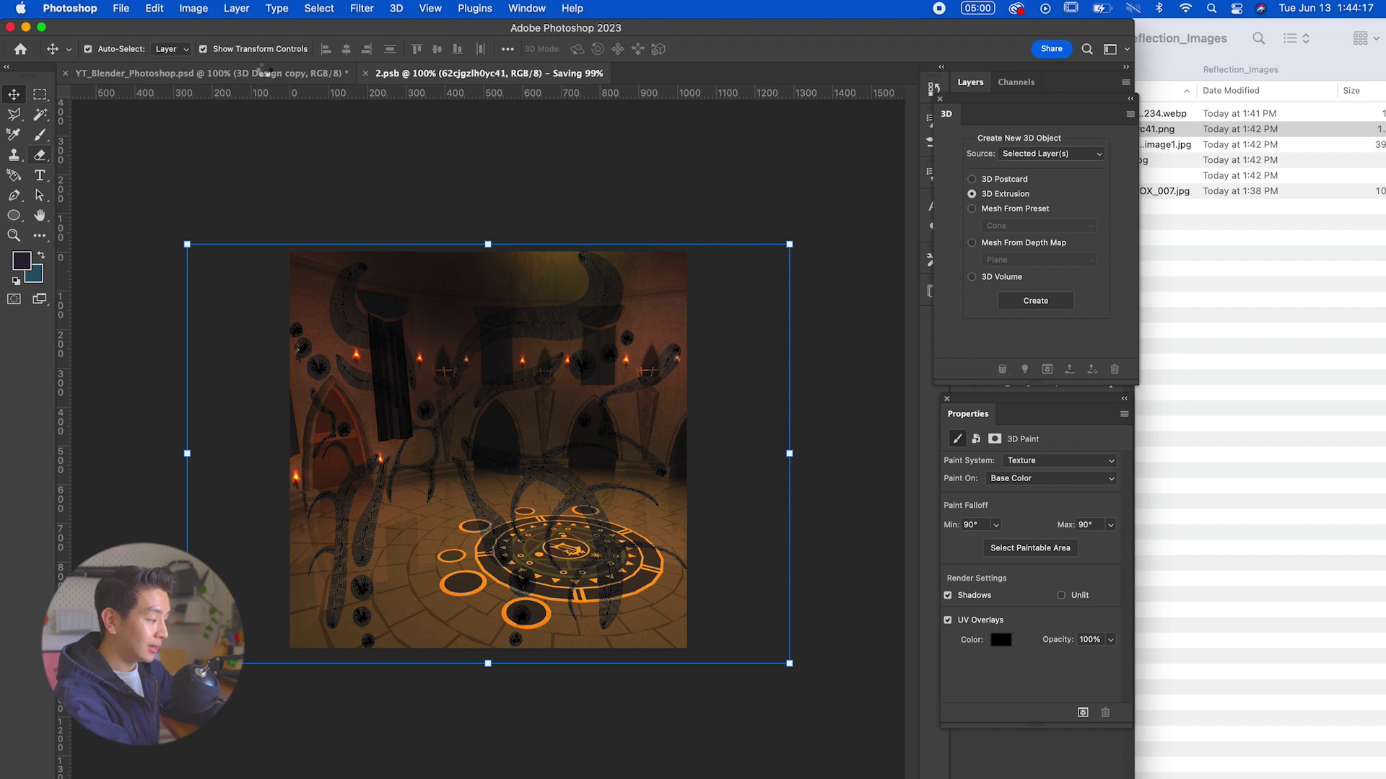
{"action": "left_click", "coordinate": [265, 72]}
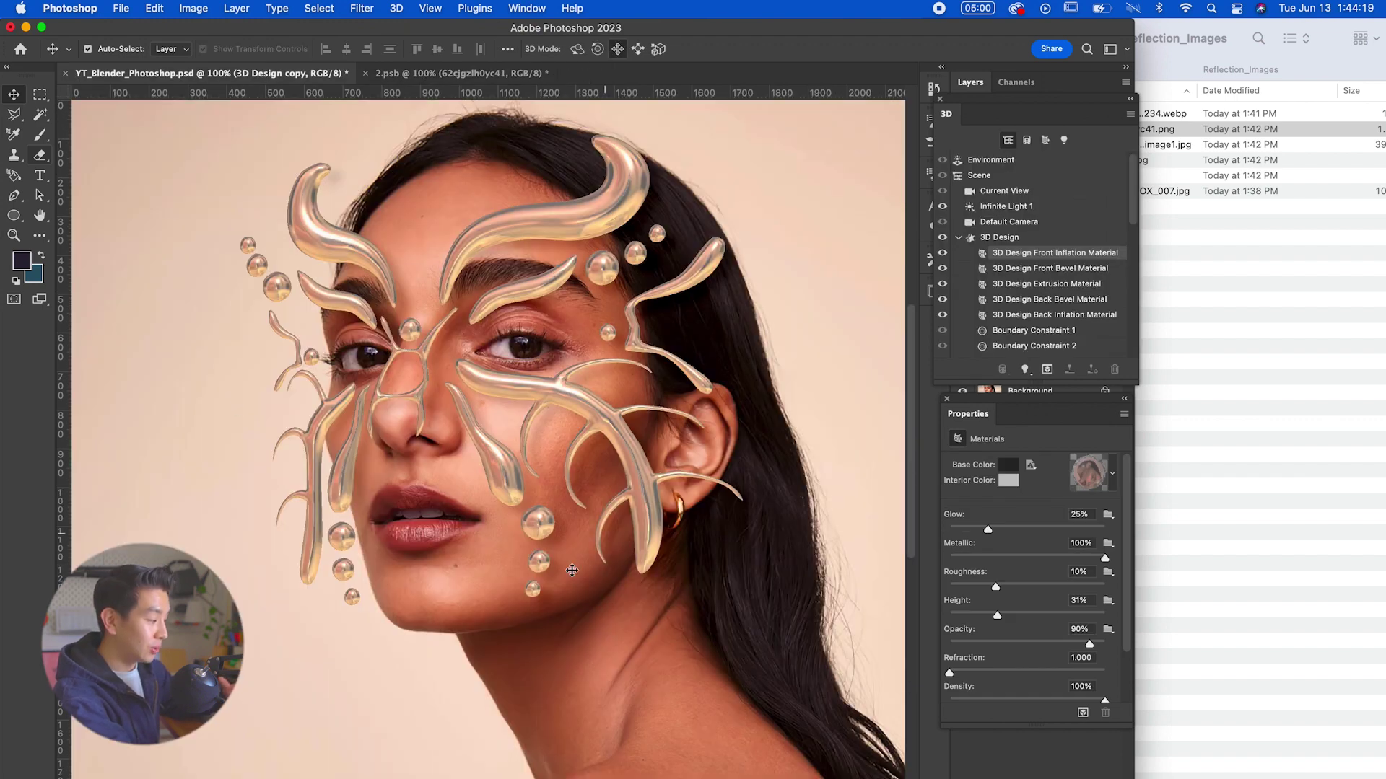
{"action": "scroll", "coordinate": [558, 432], "scroll_direction": "down", "scroll_amount": 2}
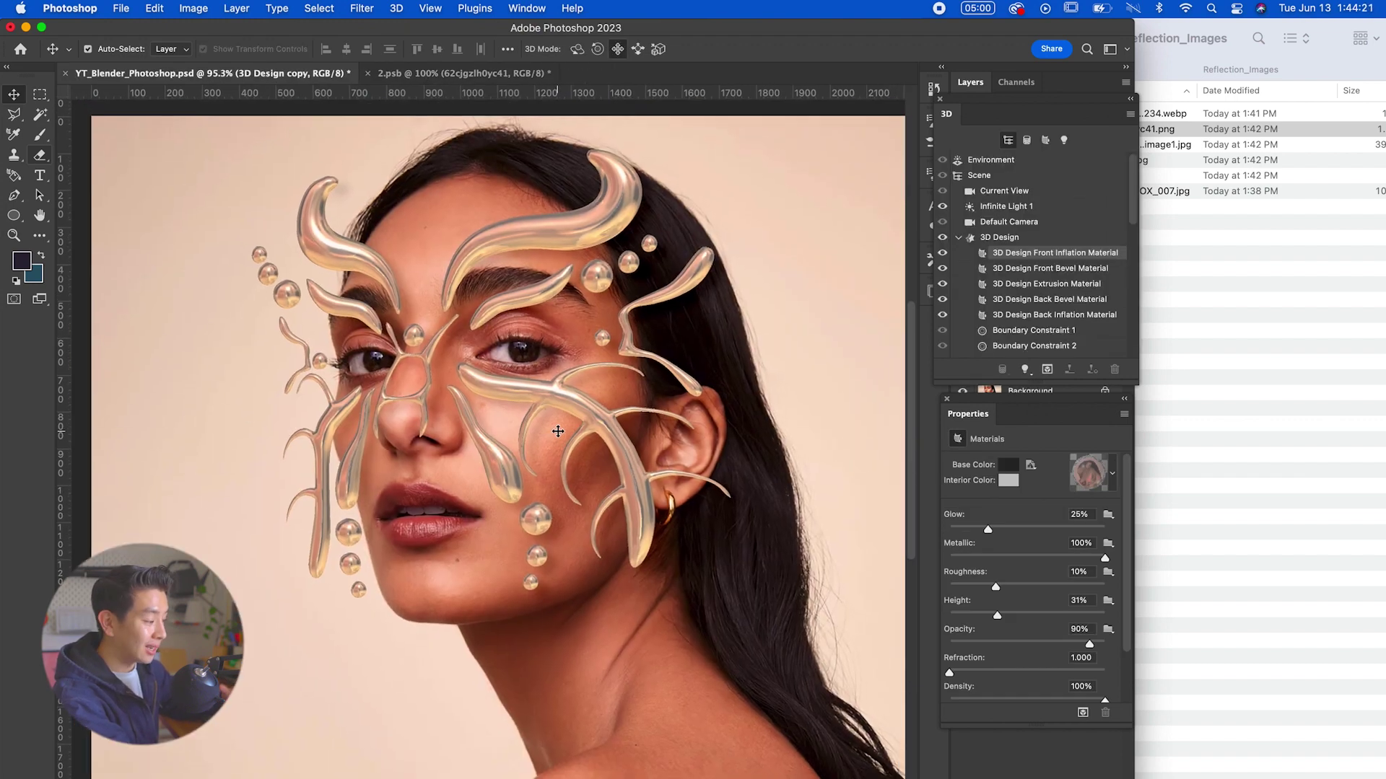
{"action": "scroll", "coordinate": [558, 432], "scroll_direction": "up", "scroll_amount": 2}
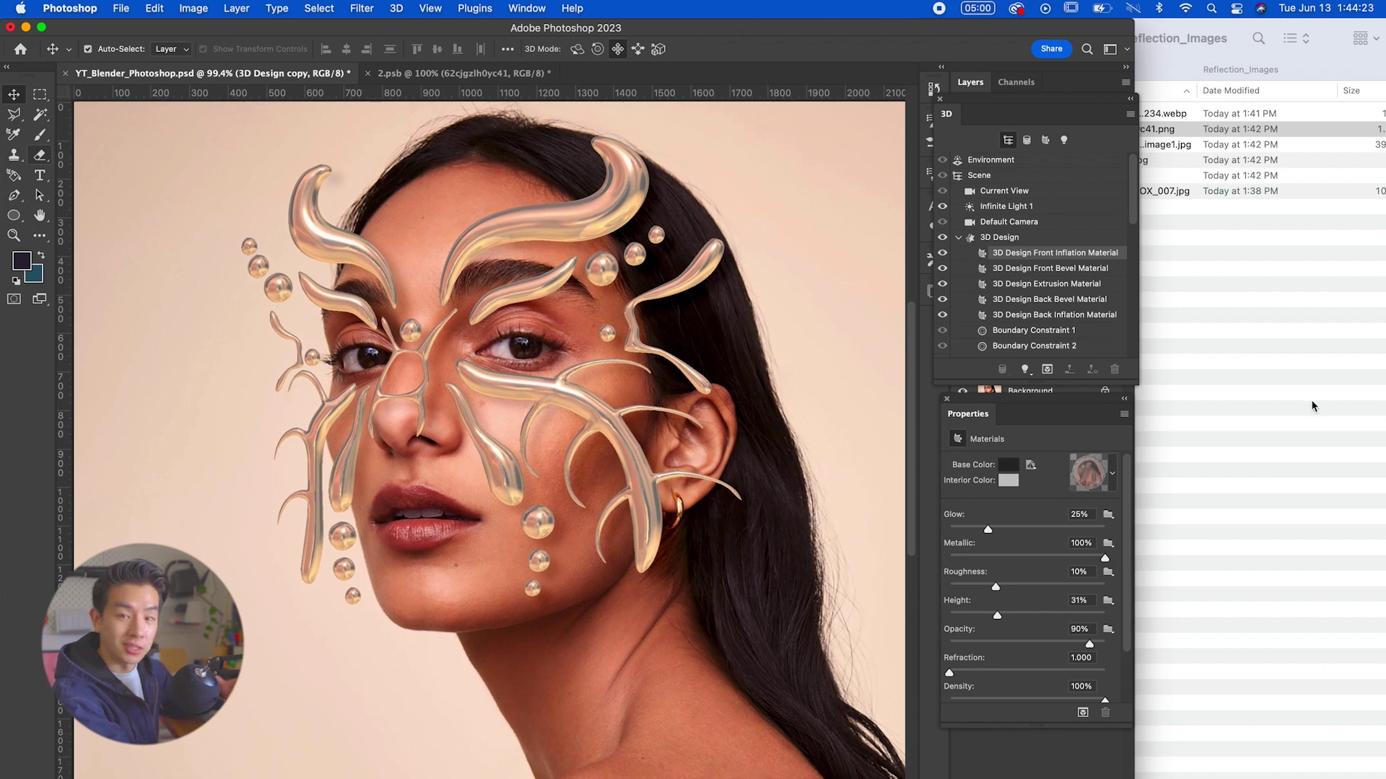
Reopen the 2.psb texture, preview images-1.jpg from the Reflection_Images folder in Finder, and place it into the texture
{"action": "left_click", "coordinate": [462, 73]}
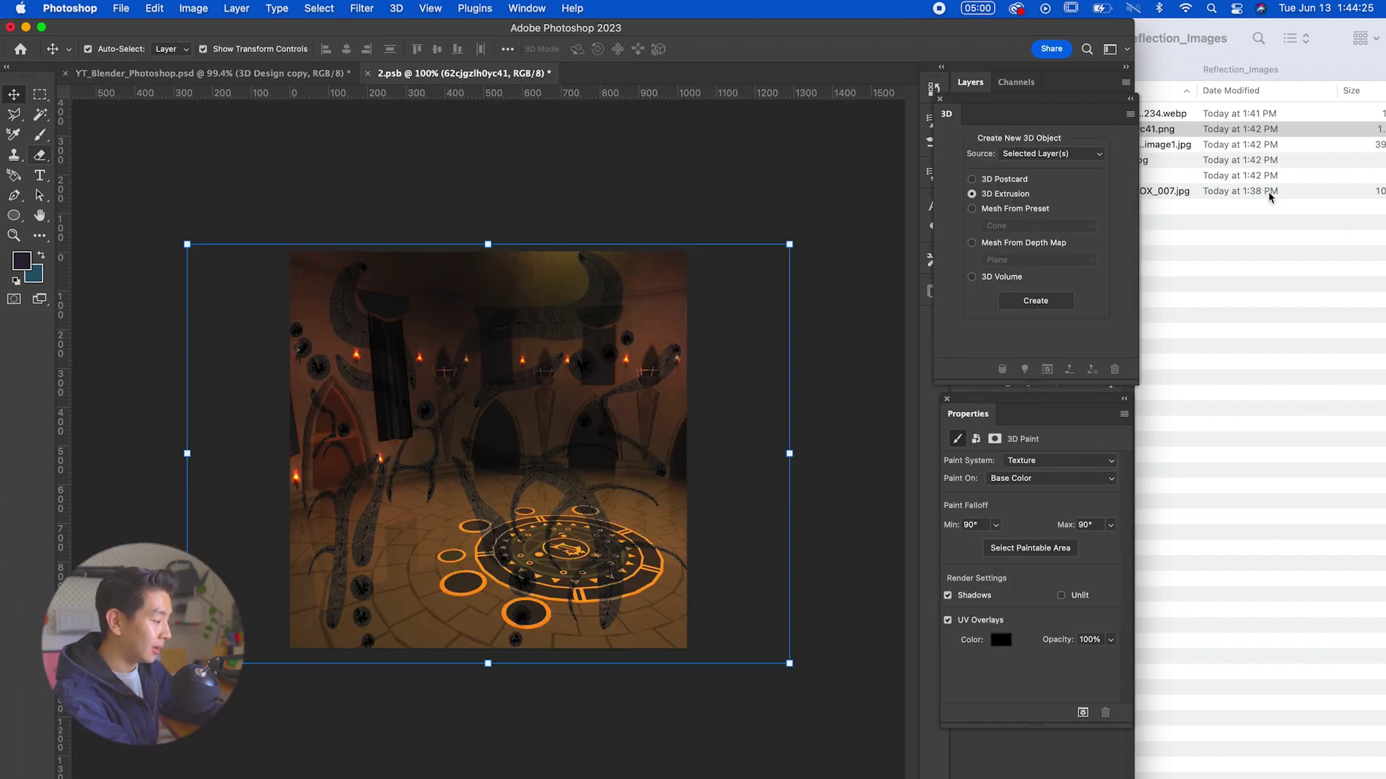
{"action": "left_click", "coordinate": [1170, 160]}
{"action": "key", "text": "space"}
{"action": "key", "text": "Down"}
{"action": "key", "text": "Up"}
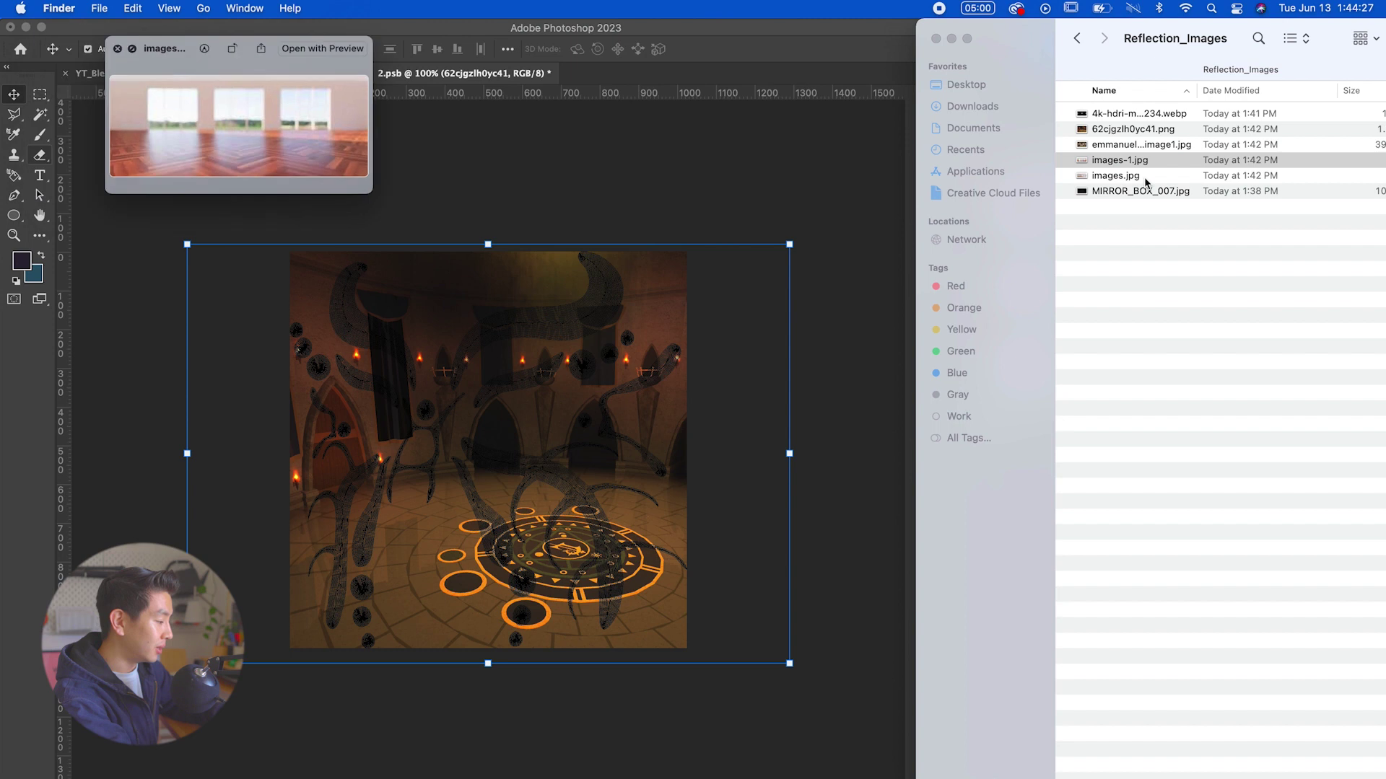
{"action": "key", "text": "space"}
{"action": "left_click_drag", "start_coordinate": [1096, 160], "coordinate": [423, 456]}
Scale the placed images-1 picture to cover the full height of the texture canvas
{"action": "left_click_drag", "start_coordinate": [487, 421], "coordinate": [488, 252]}
{"action": "left_click_drag", "start_coordinate": [489, 475], "coordinate": [489, 654]}
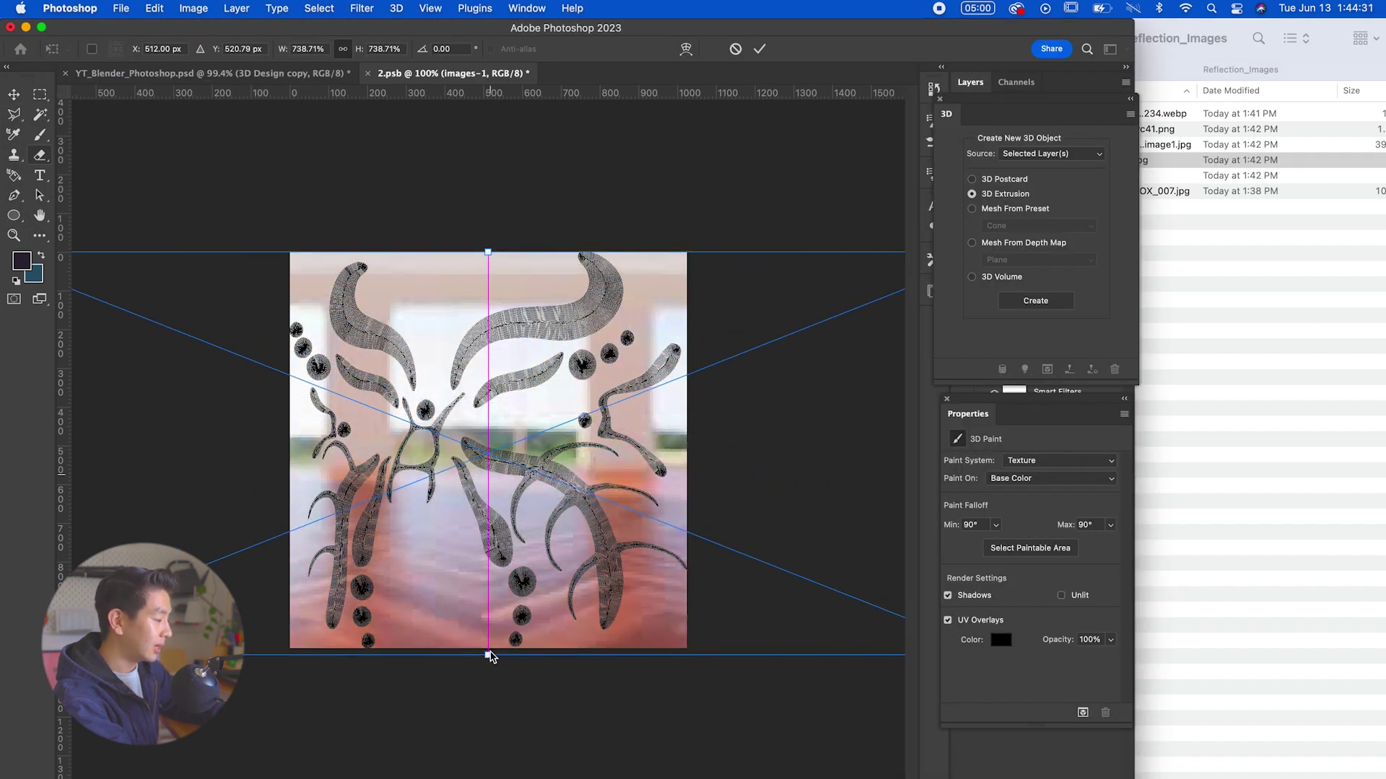
{"action": "key", "text": "Return"}
Lower the brightness of the images-1 picture to -61, save 2.psb, and return to the portrait document
{"action": "left_click_drag", "start_coordinate": [650, 281], "coordinate": [623, 281]}
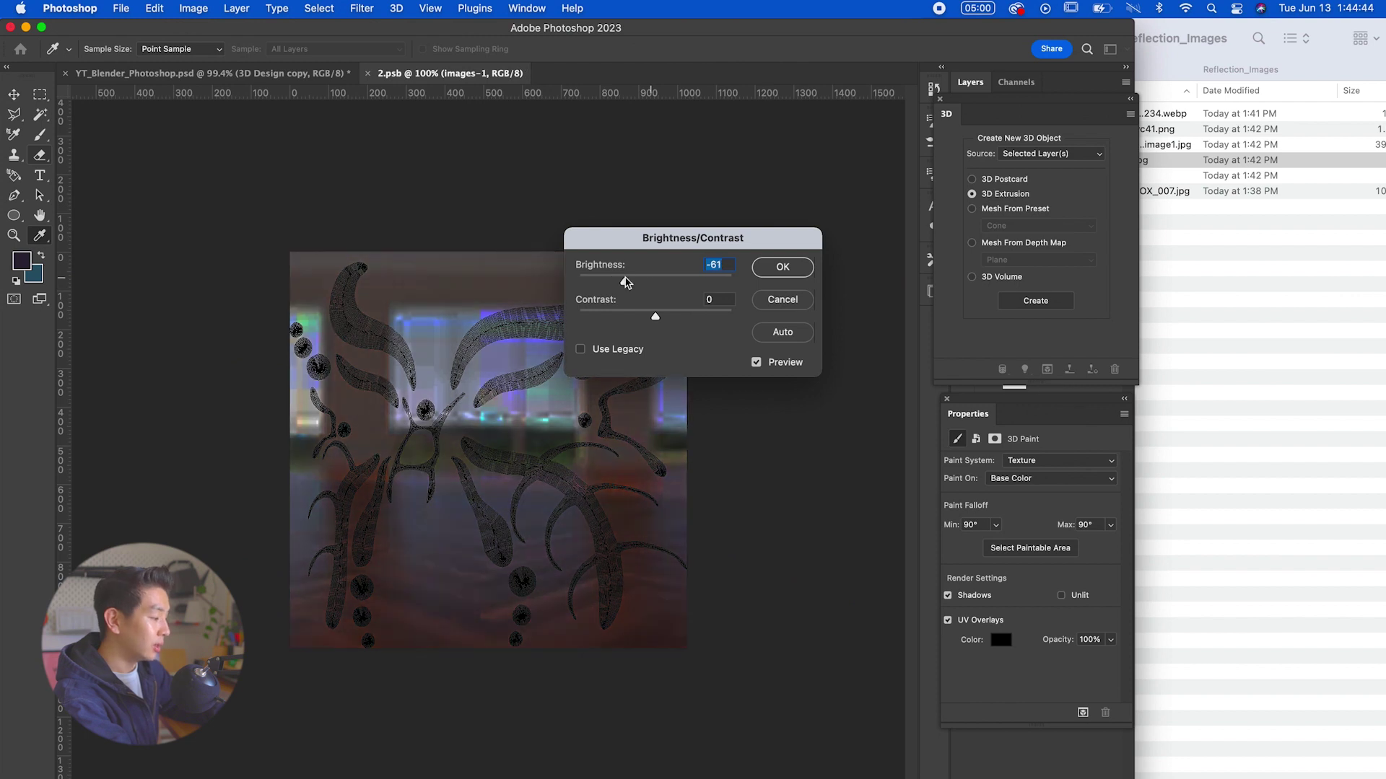
{"action": "key", "text": "Return"}
{"action": "key", "text": "super+s"}
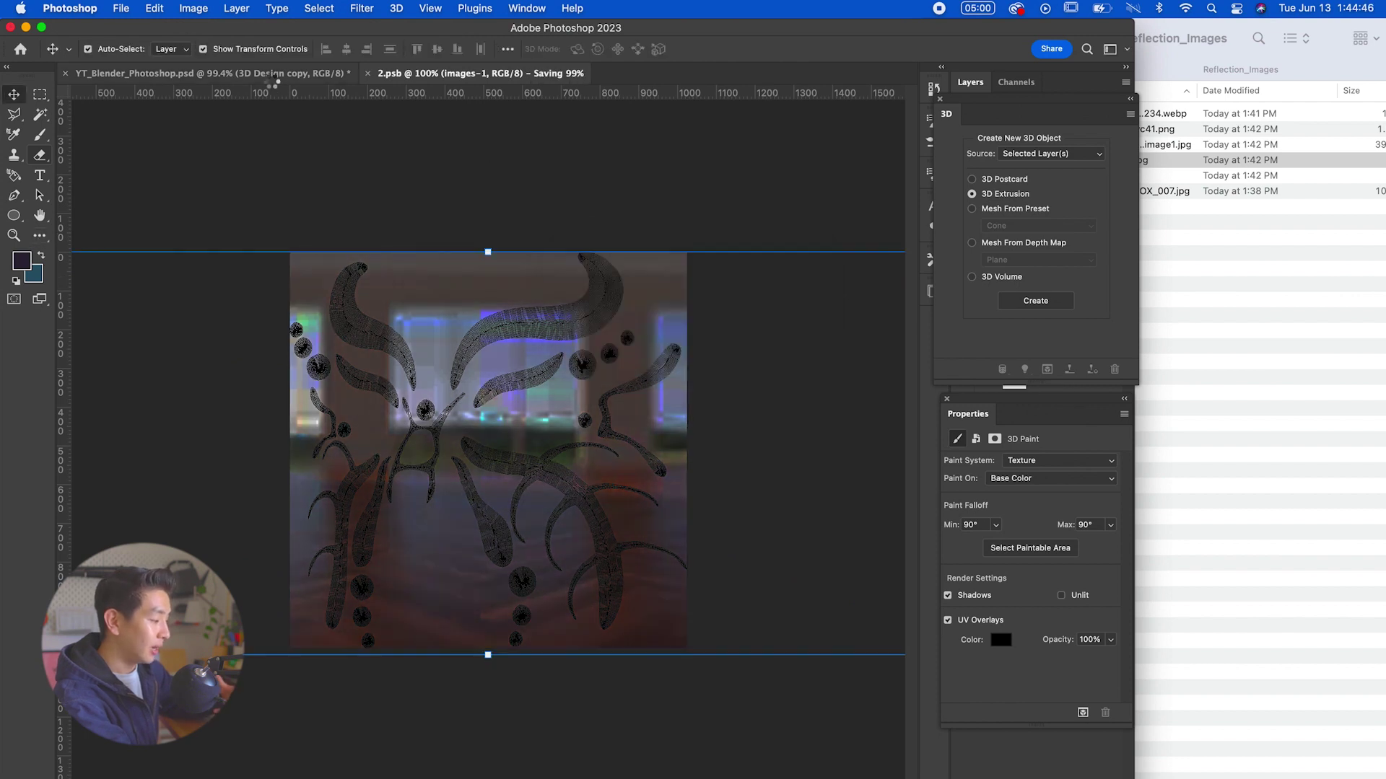
{"action": "left_click", "coordinate": [273, 77]}
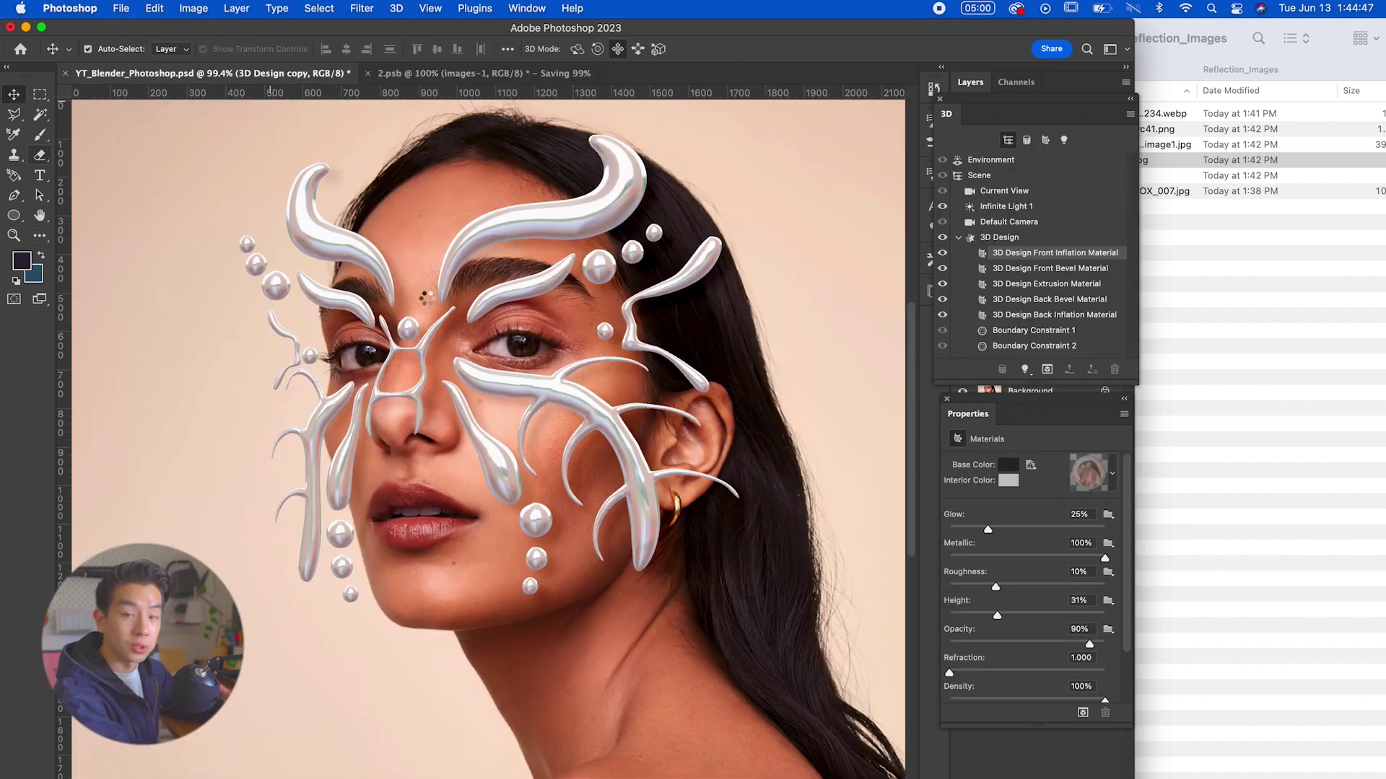